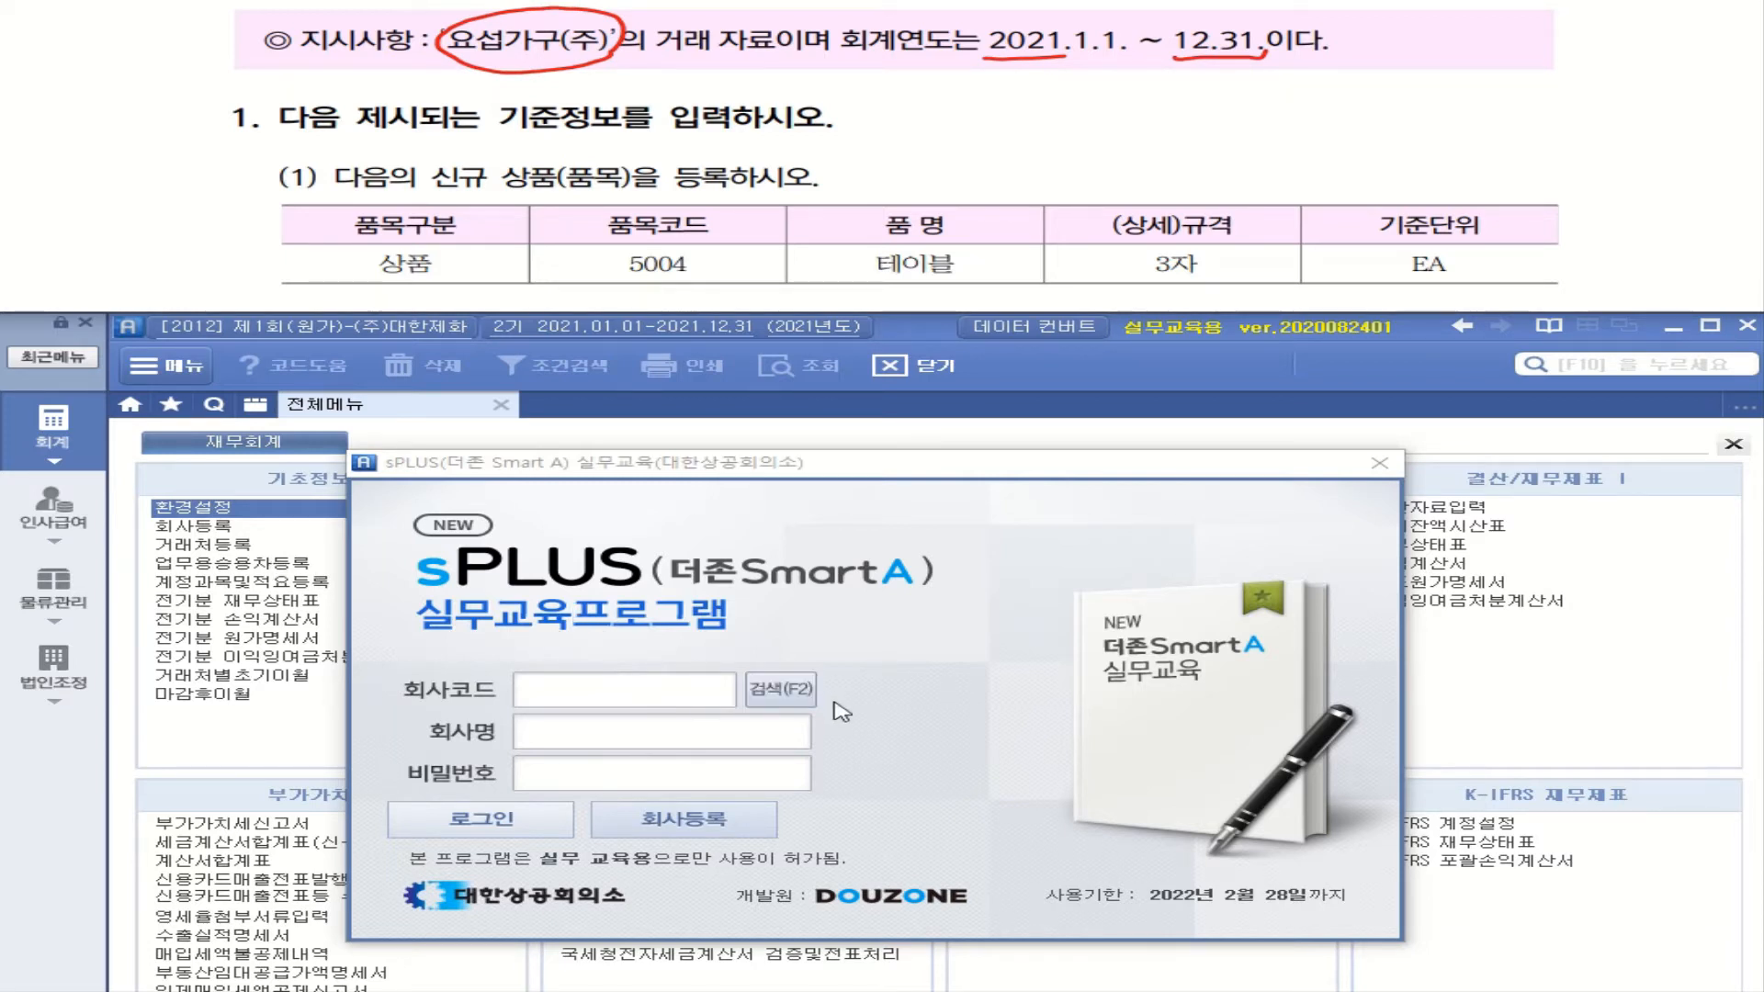
Look up the company 제2회-요섭가구(주) and log in to it.
left_click(797, 702)
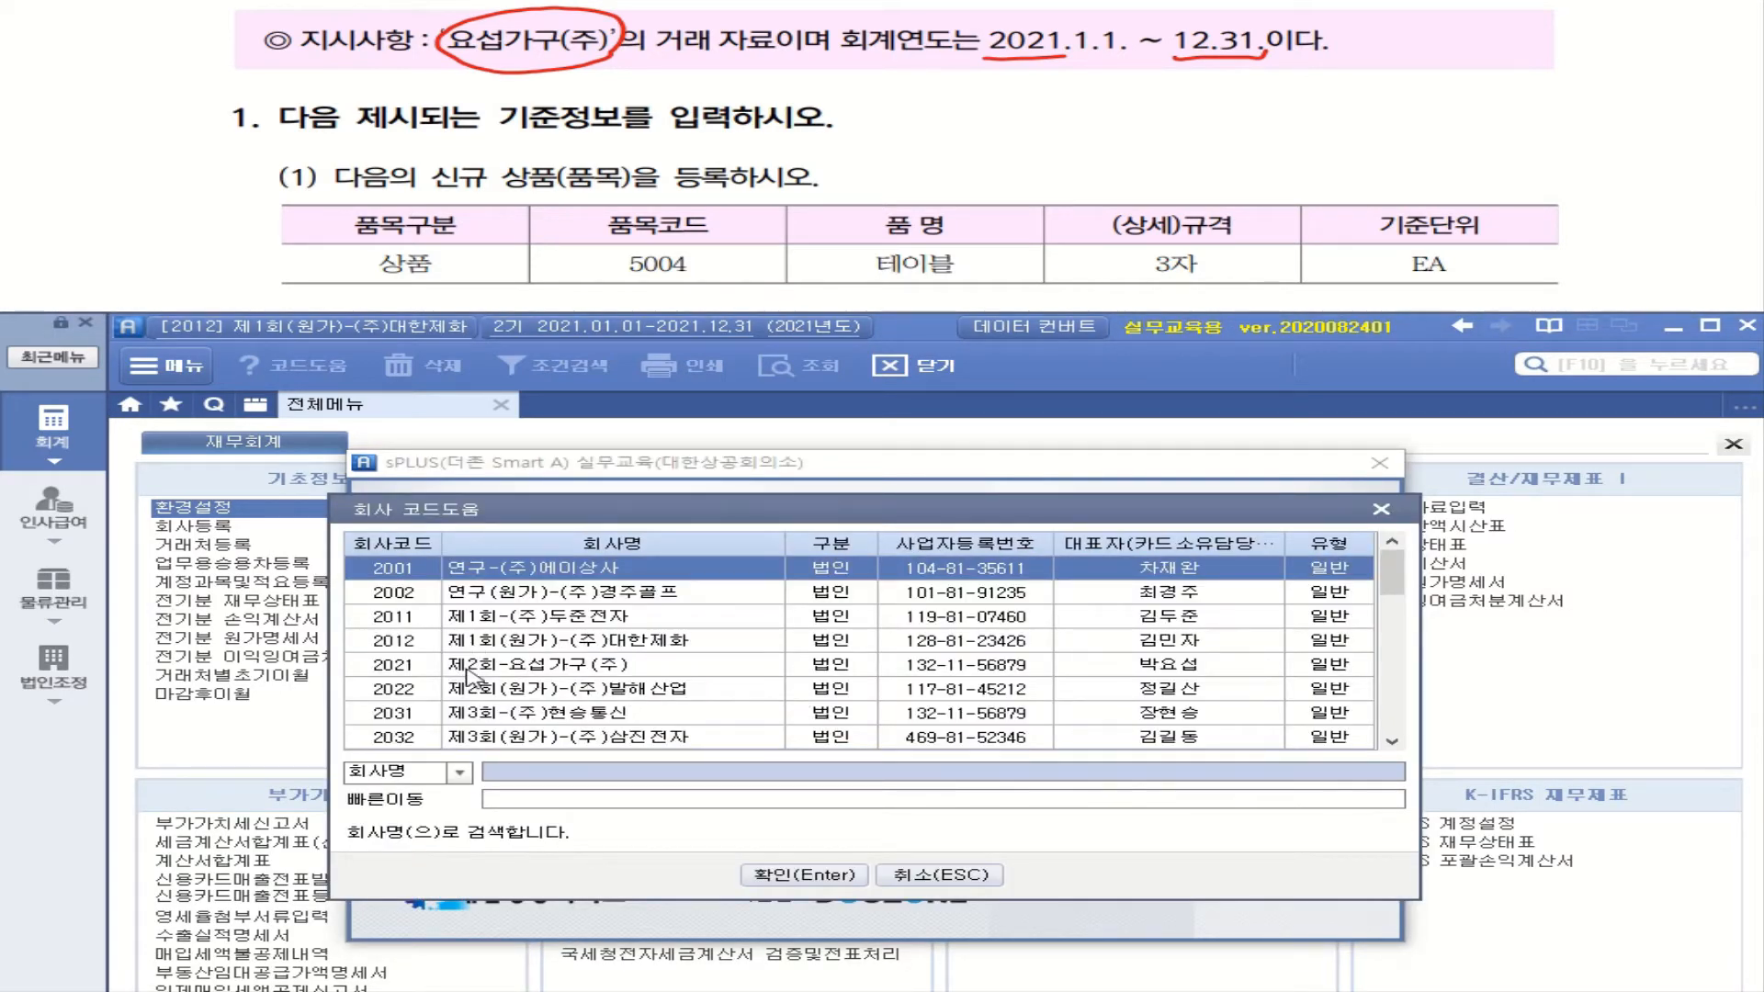
left_click(602, 670)
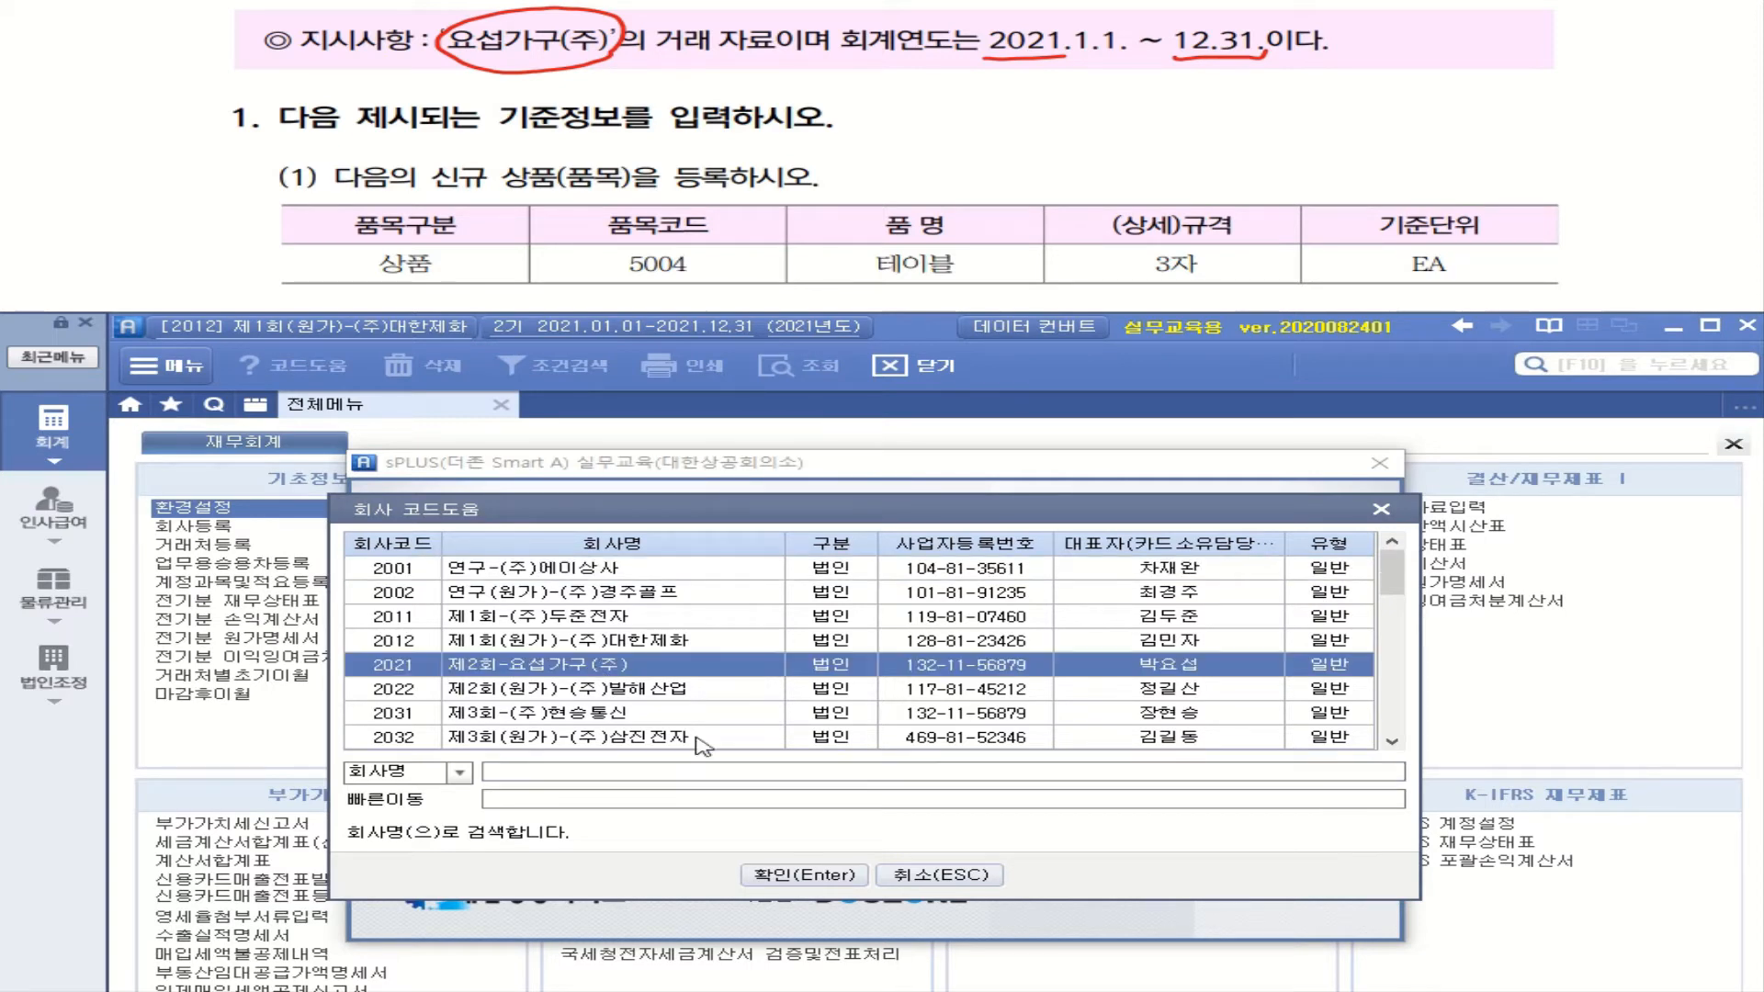
left_click(806, 873)
left_click(549, 821)
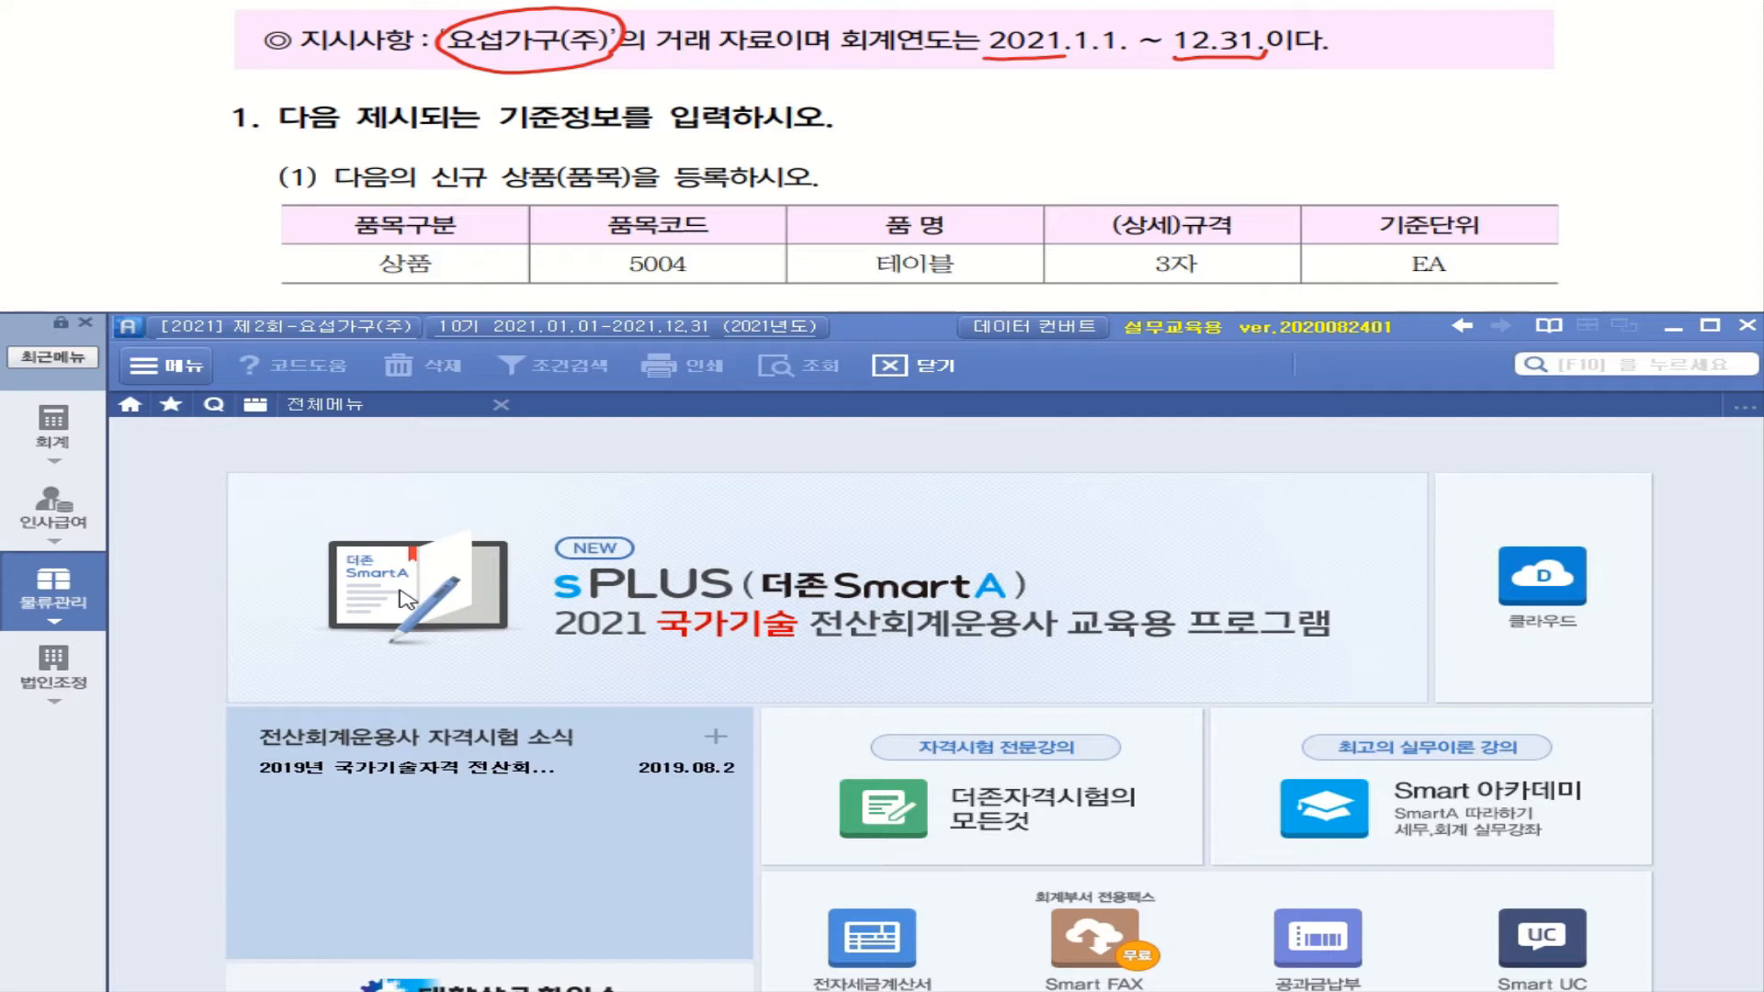
mouse_move(538, 187)
left_mouse_down()
mouse_move(559, 169)
mouse_move(547, 188)
left_mouse_up()
left_click_drag(557, 185, 722, 185)
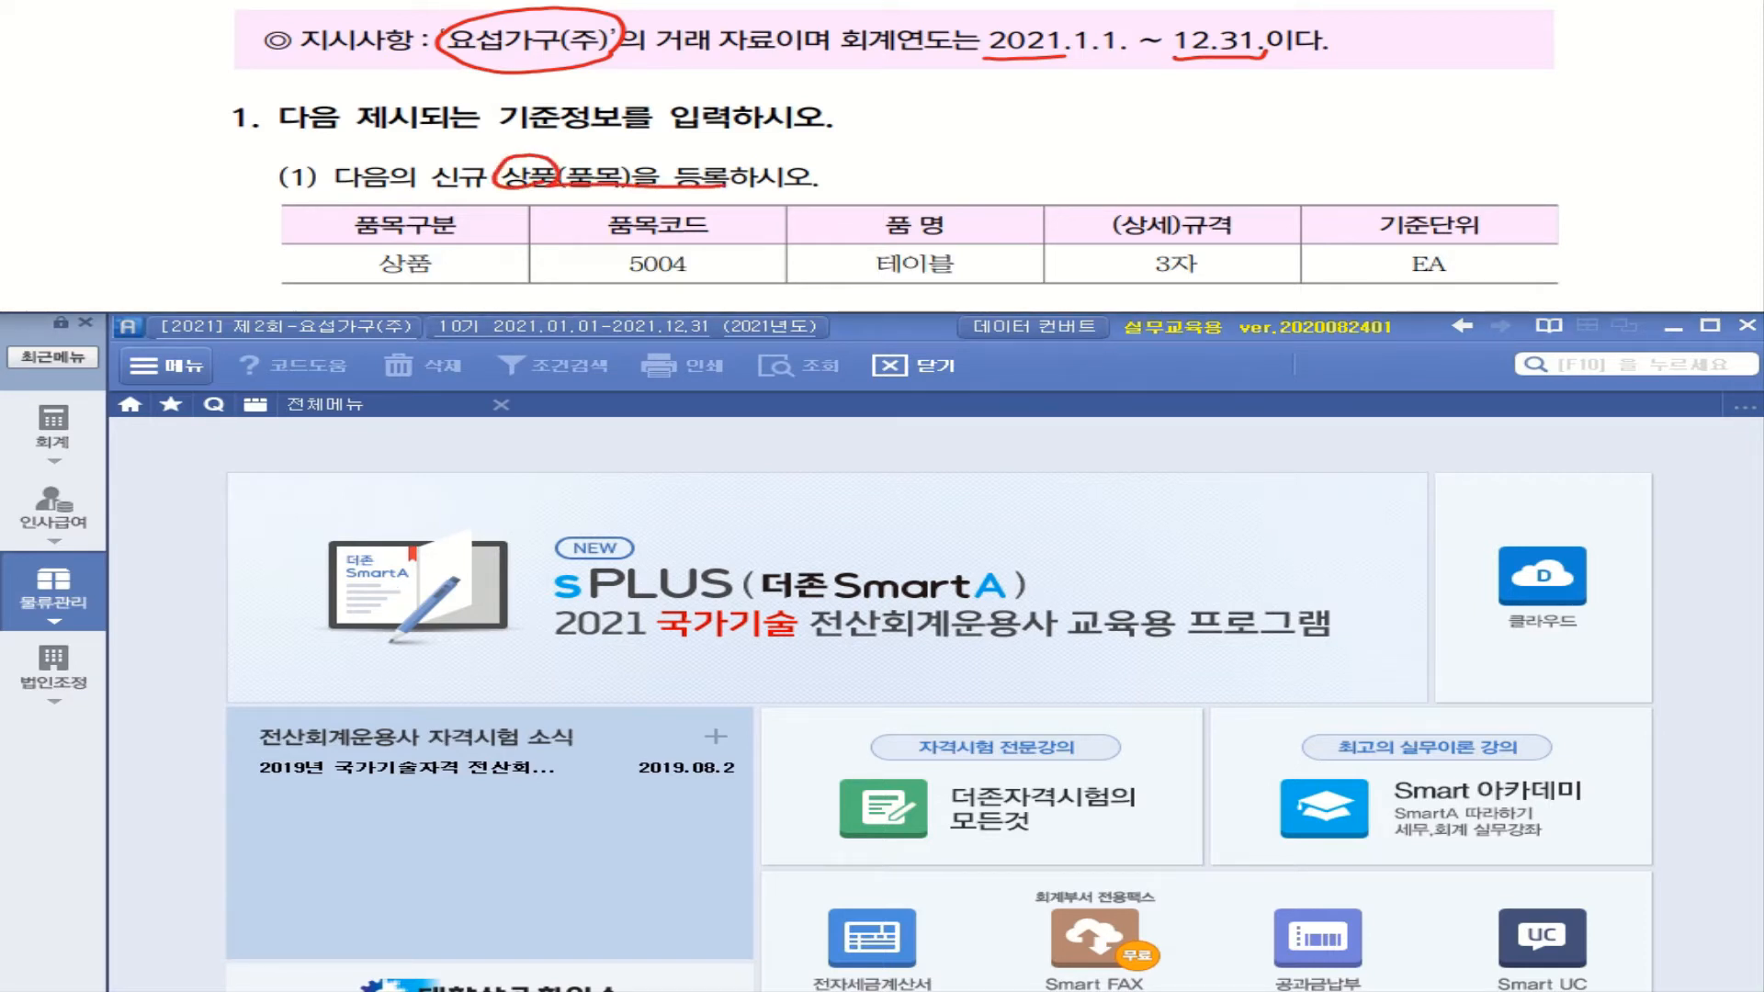
mouse_move(856, 166)
left_mouse_down()
mouse_move(923, 163)
mouse_move(902, 177)
mouse_move(1030, 132)
left_mouse_up()
left_click_drag(987, 140, 992, 148)
left_click_drag(1008, 138, 1006, 150)
mouse_move(961, 157)
left_mouse_down()
mouse_move(1032, 150)
mouse_move(996, 180)
left_mouse_up()
mouse_move(1031, 134)
left_mouse_down()
mouse_move(1054, 140)
mouse_move(1034, 154)
mouse_move(1075, 155)
left_mouse_up()
left_click_drag(1039, 166, 1126, 147)
mouse_move(1090, 158)
left_mouse_down()
mouse_move(1110, 169)
mouse_move(1091, 160)
left_mouse_up()
left_click_drag(1149, 136, 1169, 134)
left_click_drag(1162, 123, 1175, 144)
mouse_move(1129, 153)
left_mouse_down()
mouse_move(1184, 146)
mouse_move(1168, 149)
left_mouse_up()
left_click_drag(1131, 161, 1167, 176)
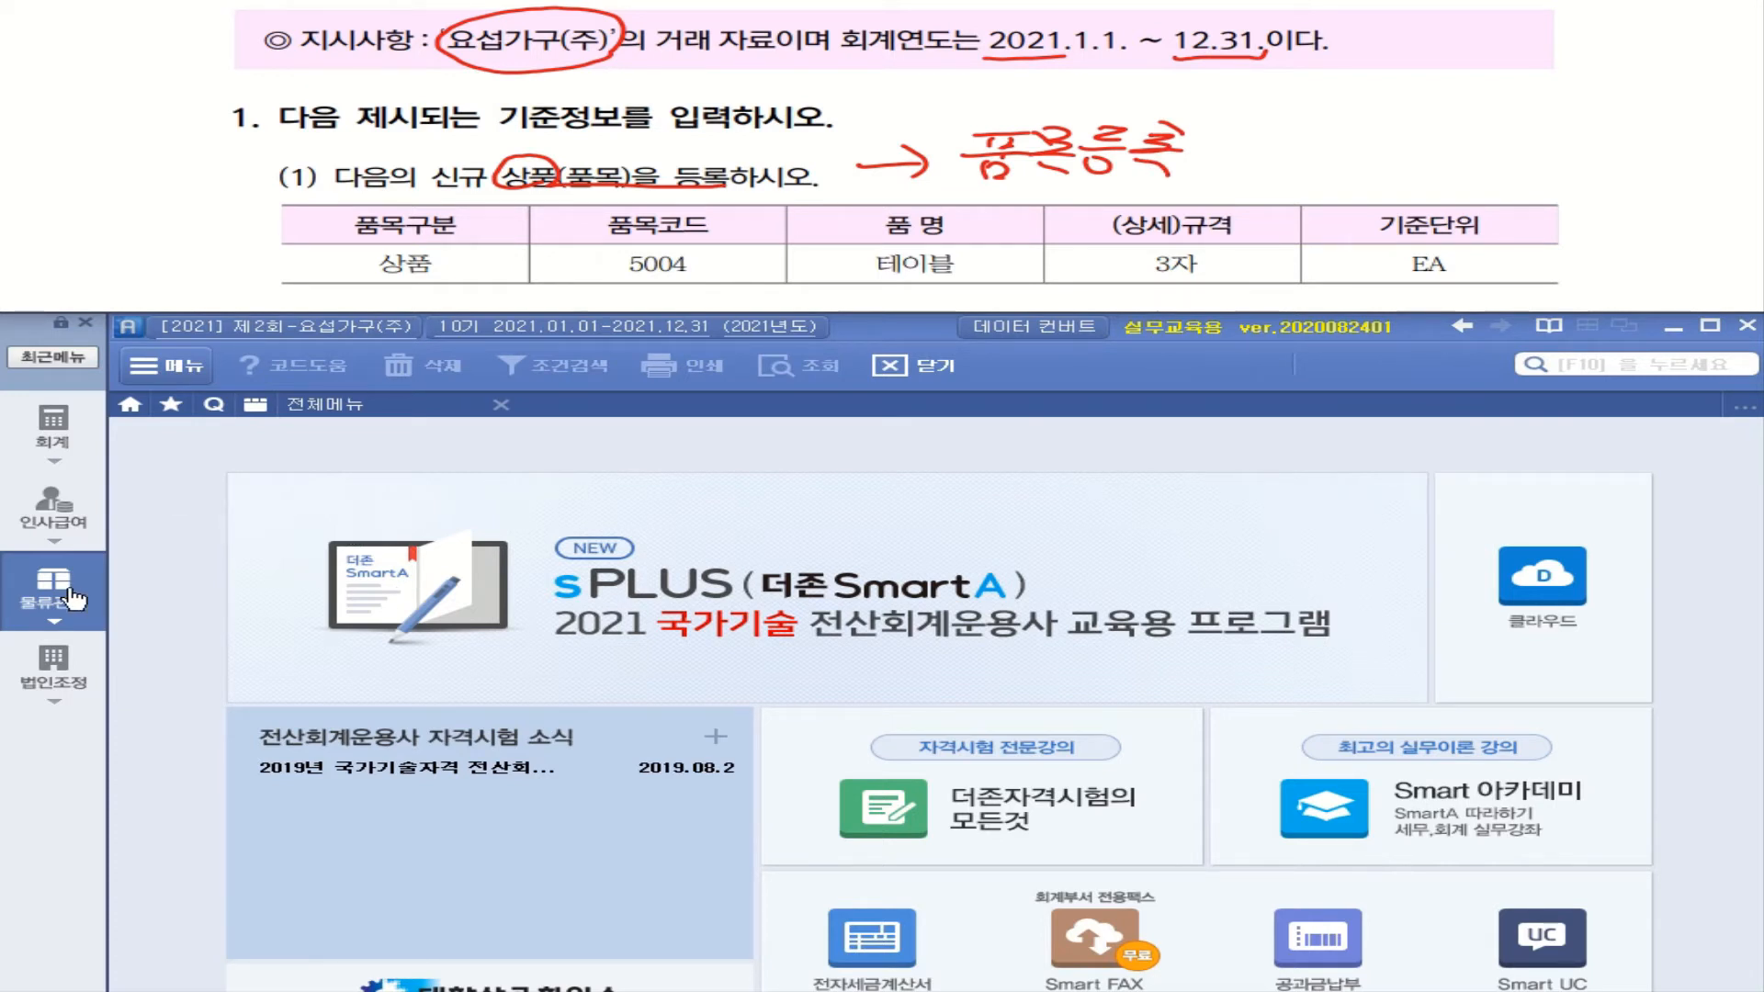
Open 품목등록 in logistics management and add an item with asset type 상품 and item code 5004.
left_click(74, 599)
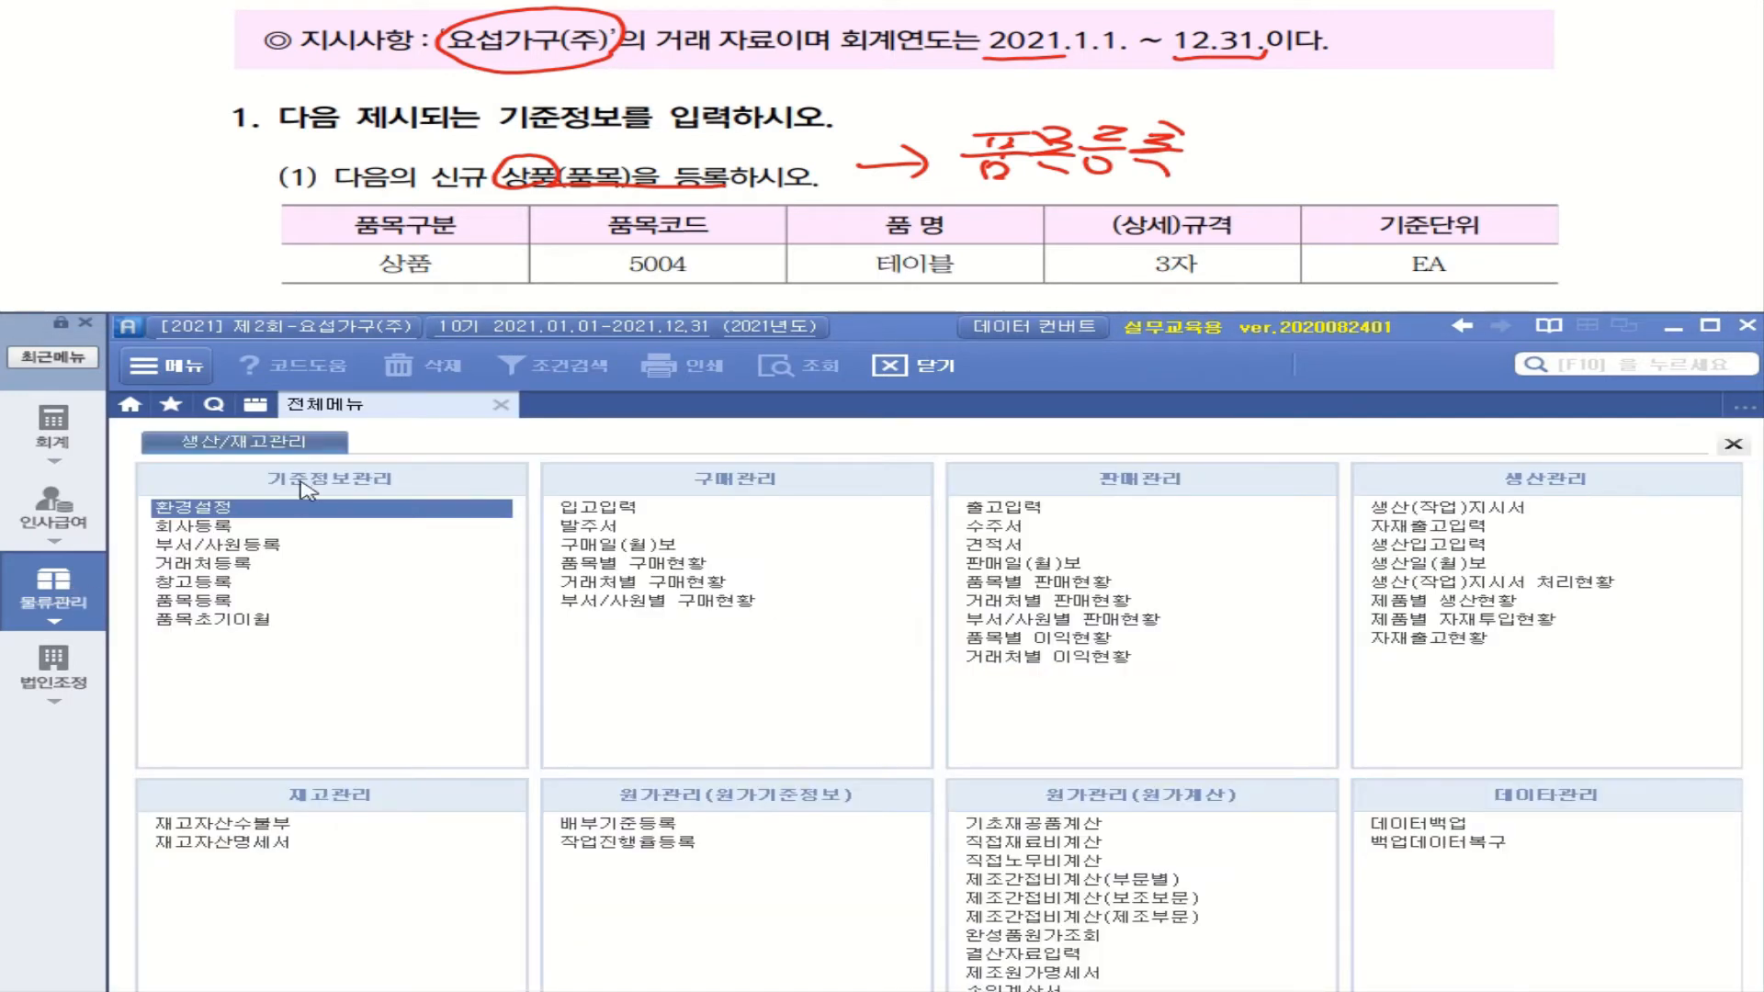
left_click(204, 605)
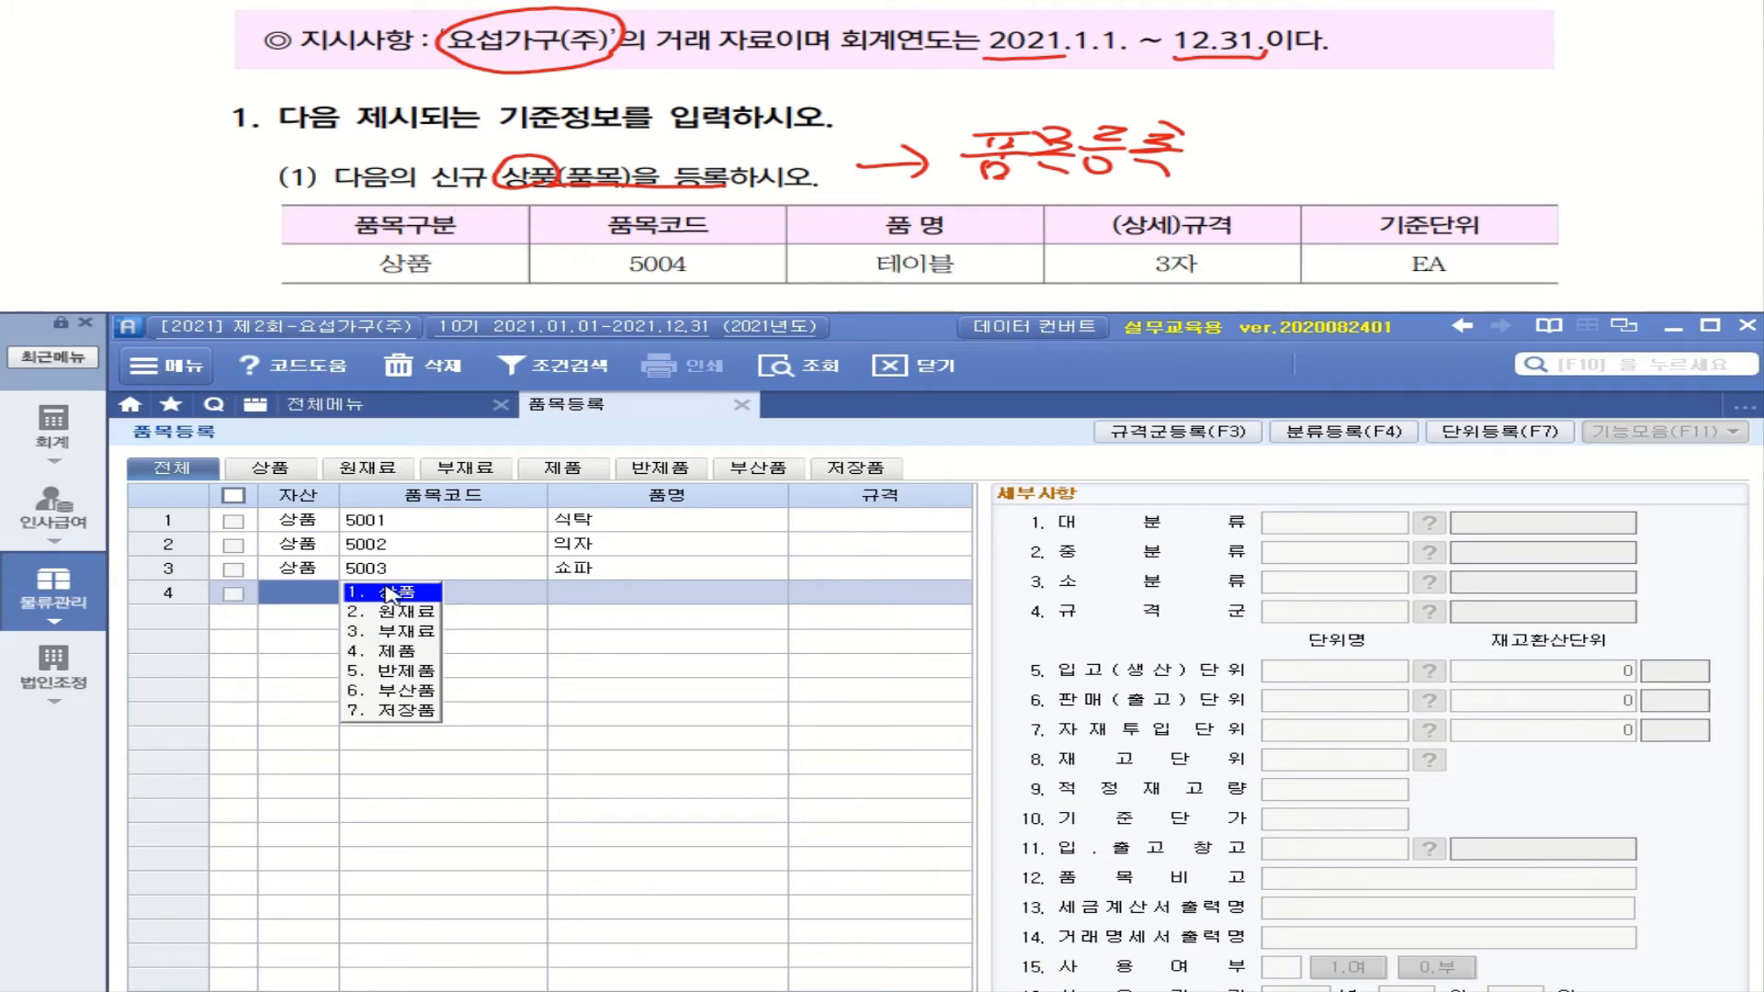
left_click(414, 598)
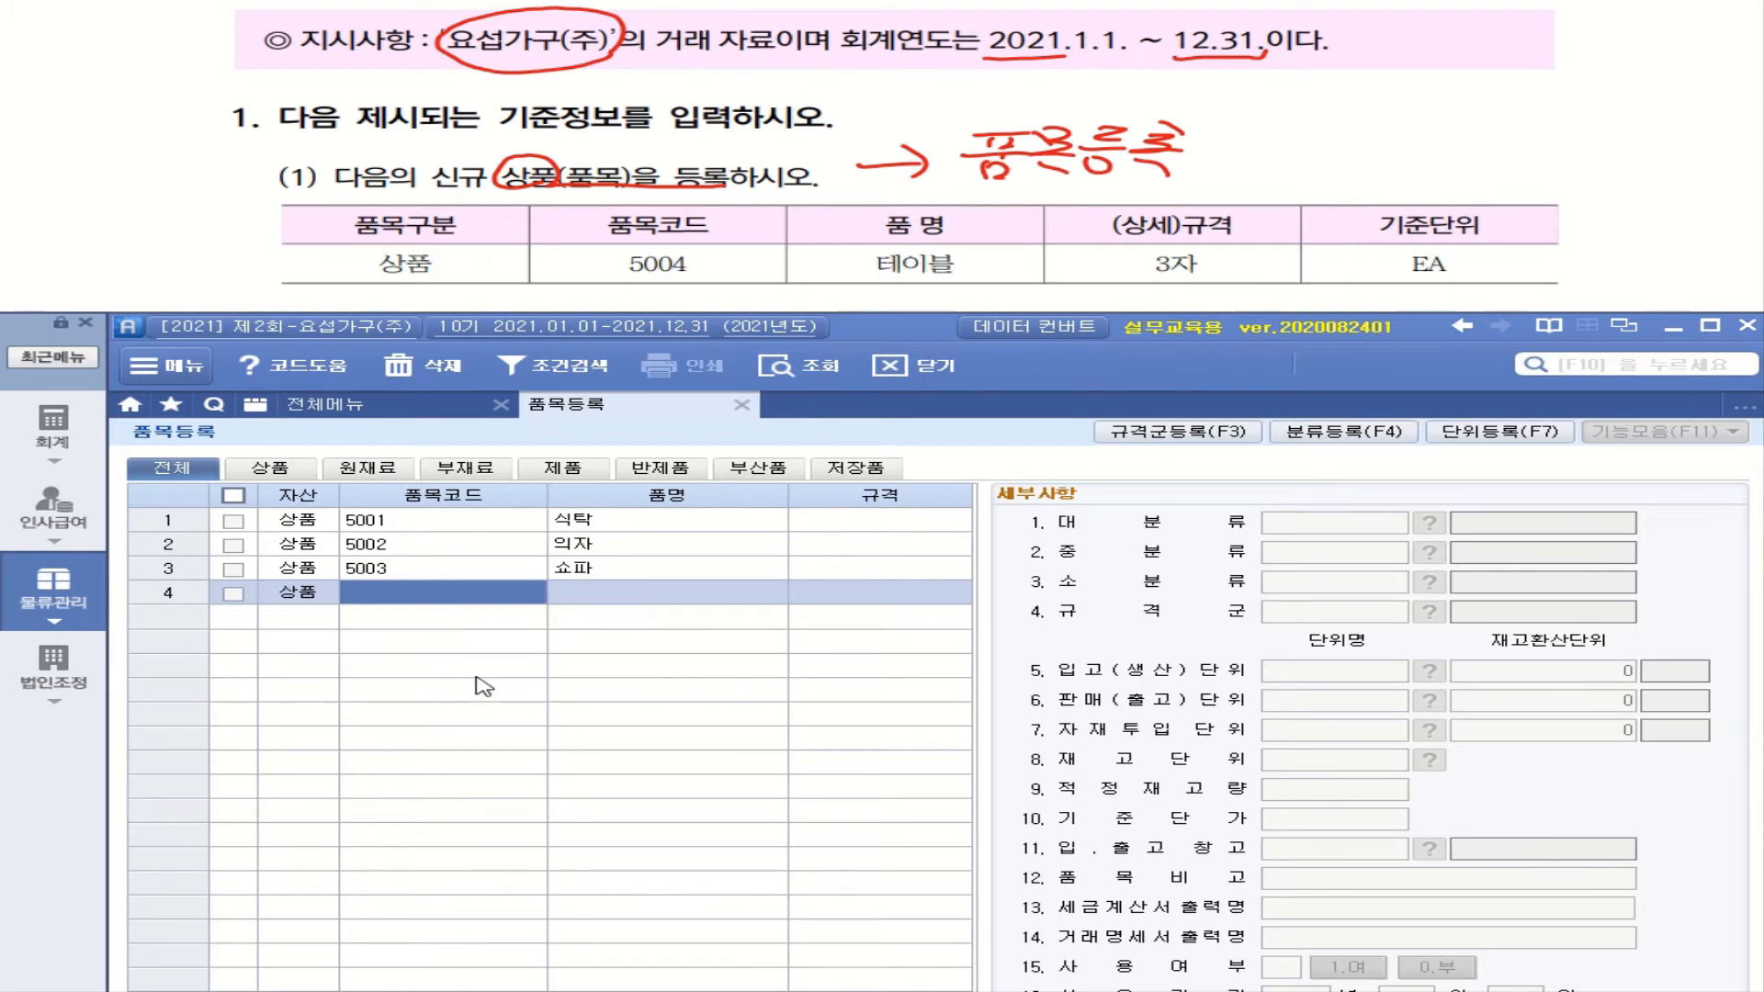
type("5004")
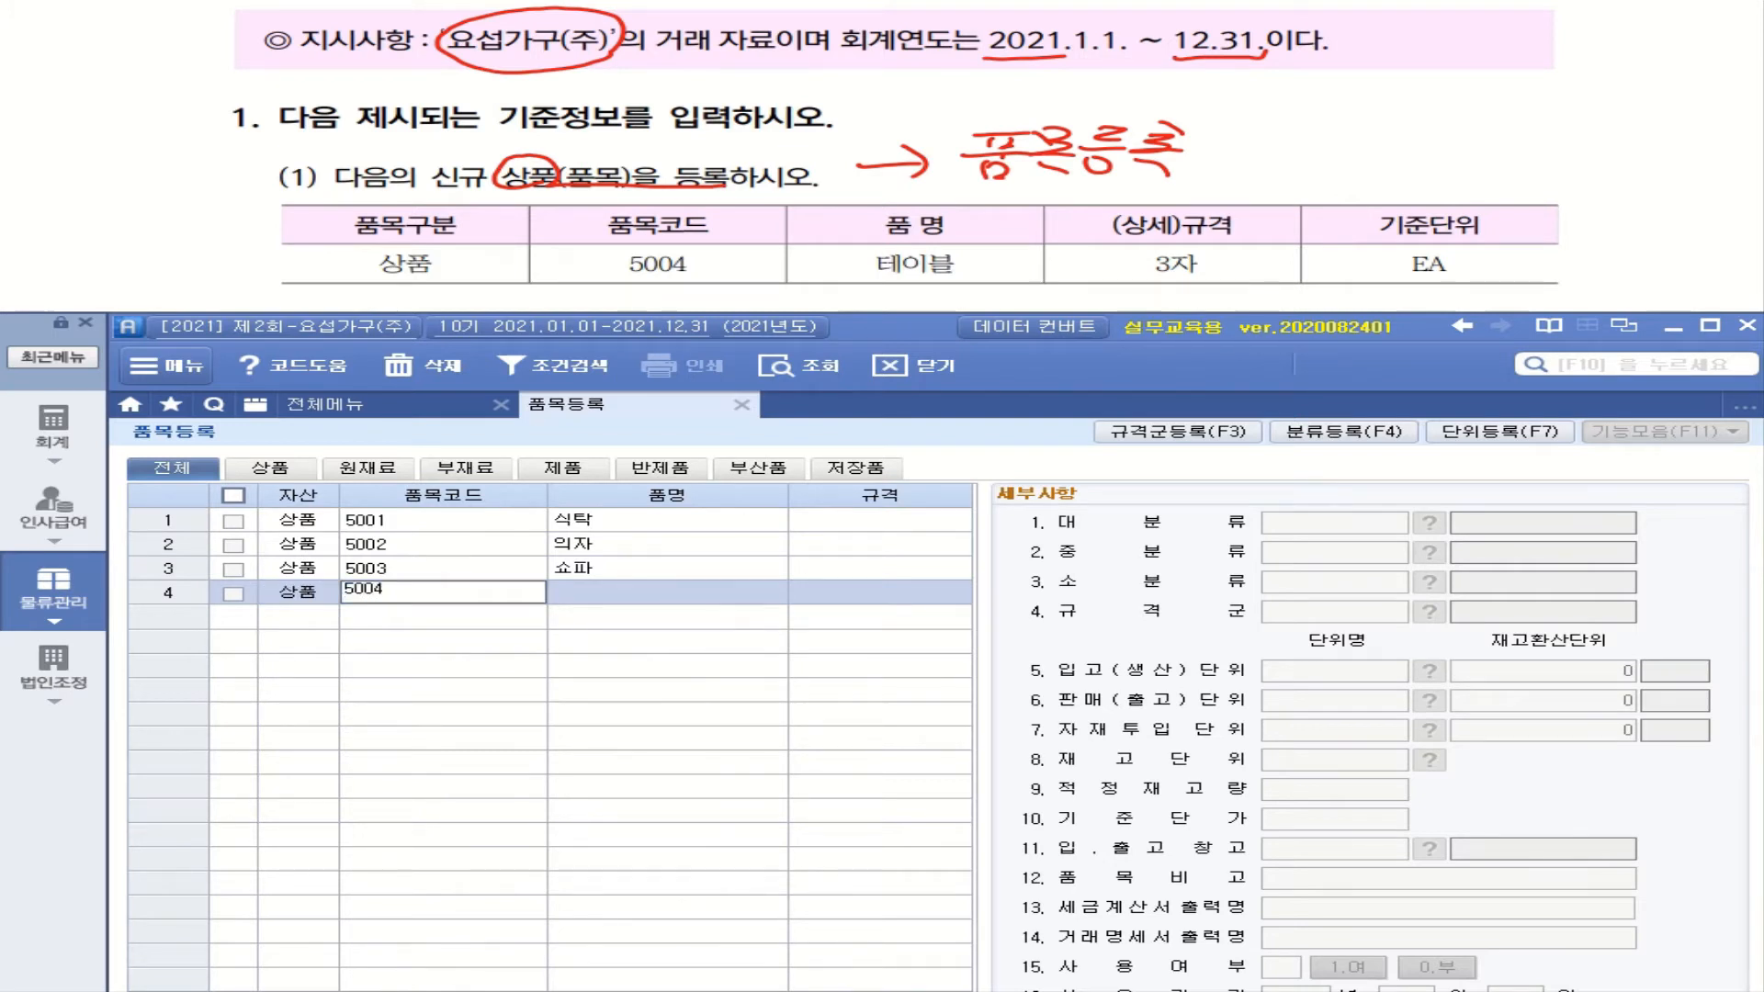
key("Return")
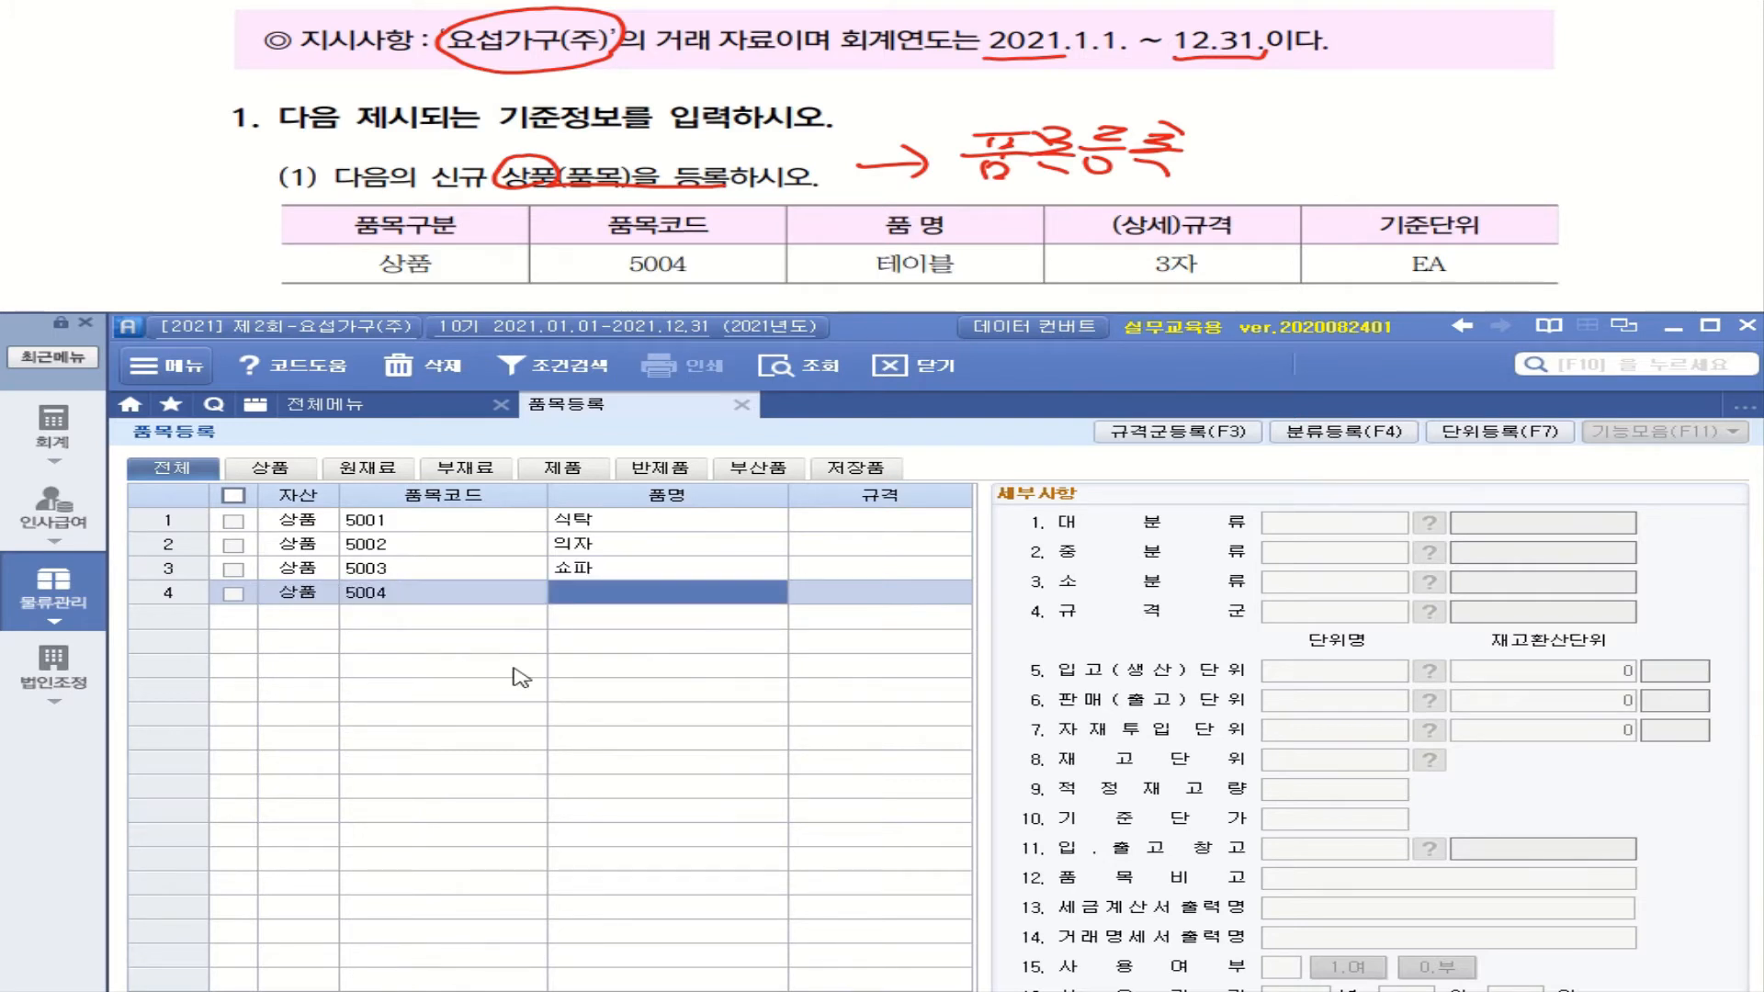
Enter 테이블 as the name of item 5004 and 3자 as its specification.
type("텔")
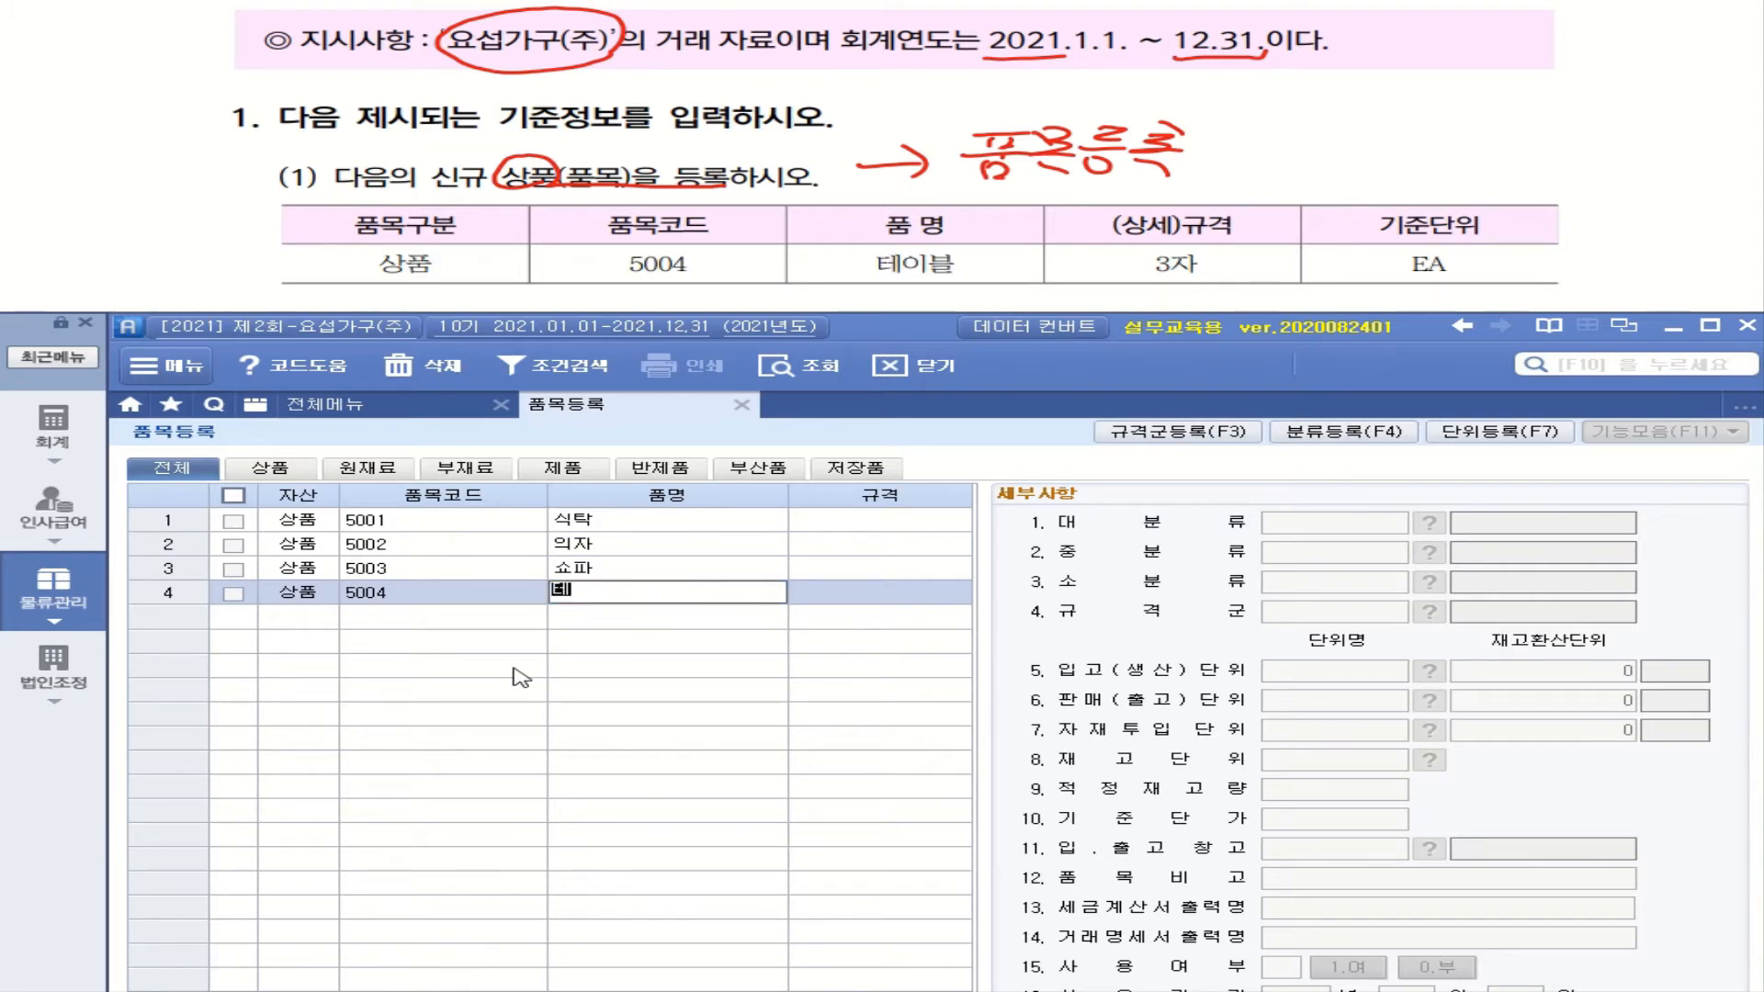
key("BackSpace")
type("ㅇㅣㅂㅡㄹ")
key("Return")
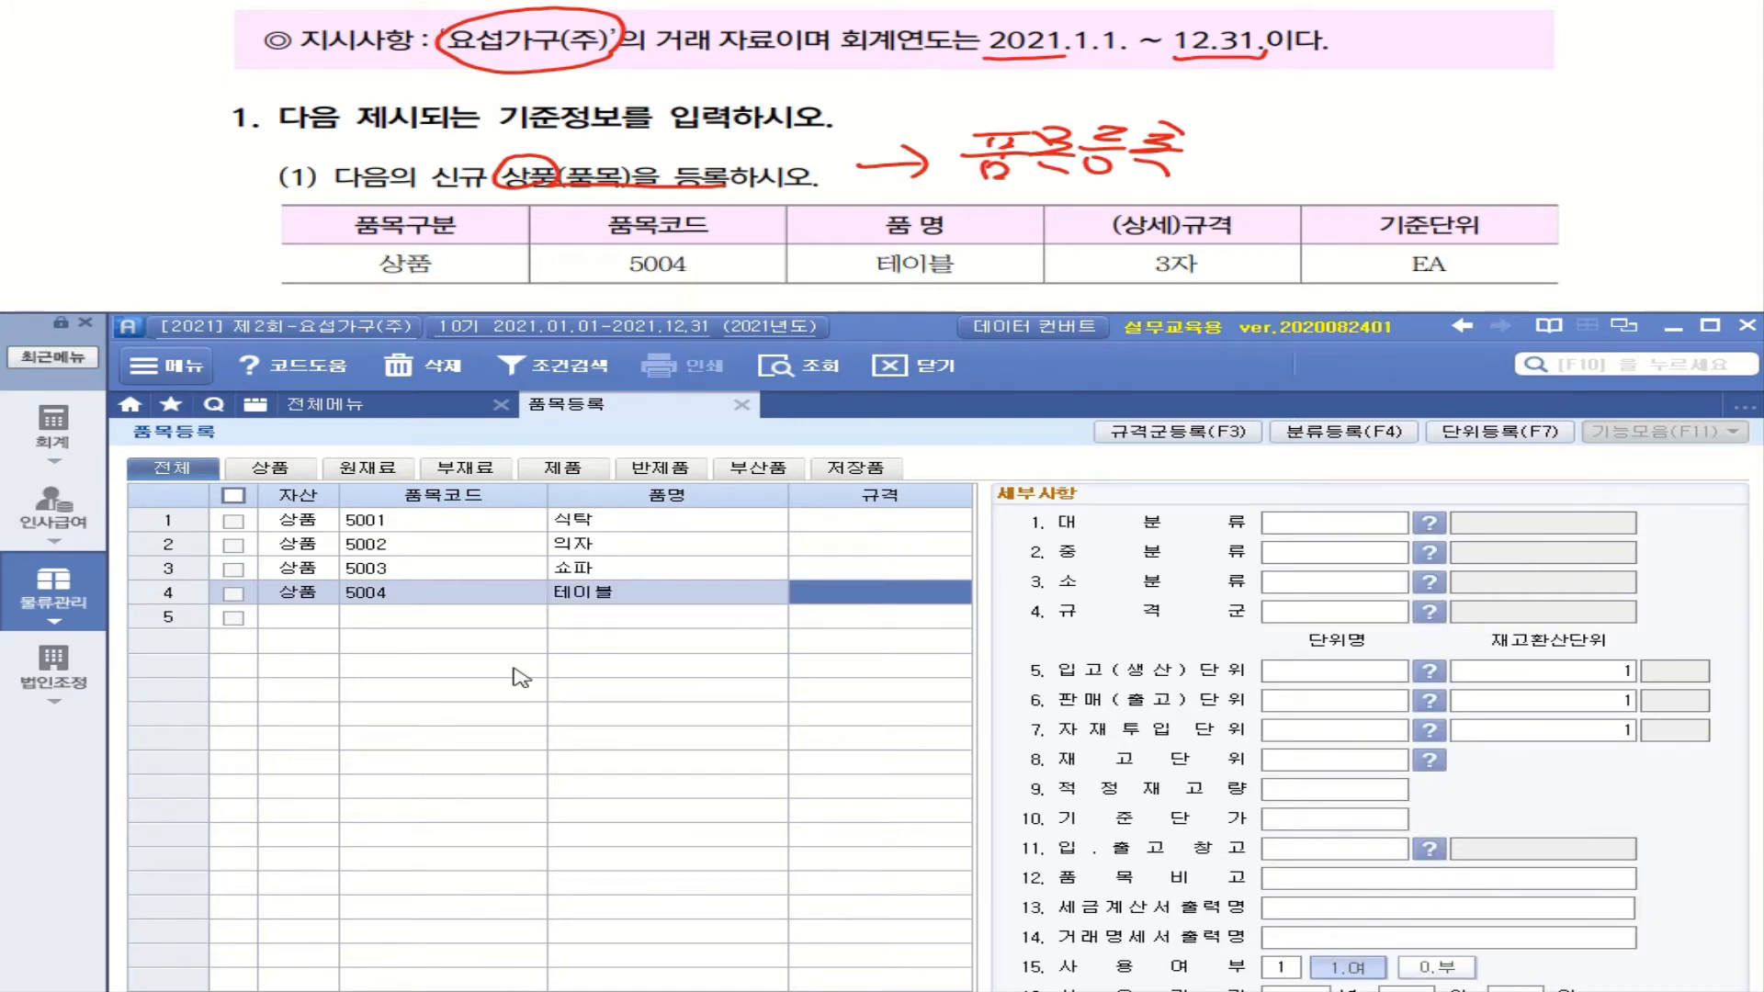
type("3ㅈㅏ")
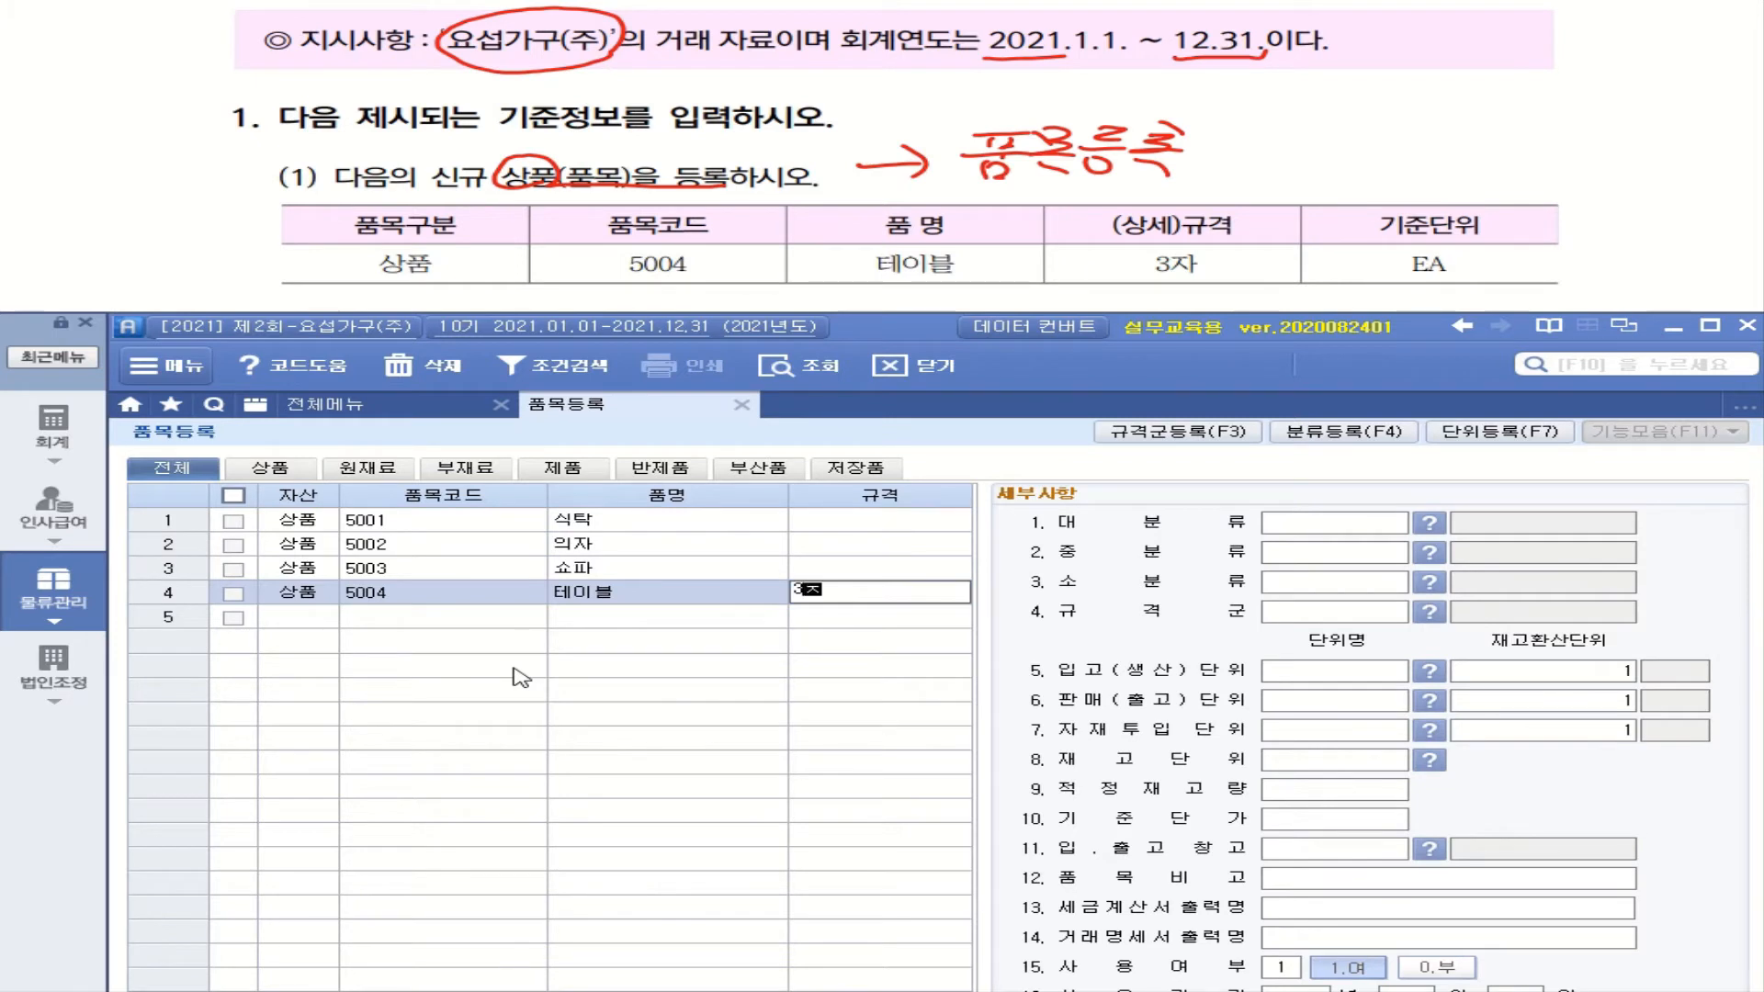
key("Return")
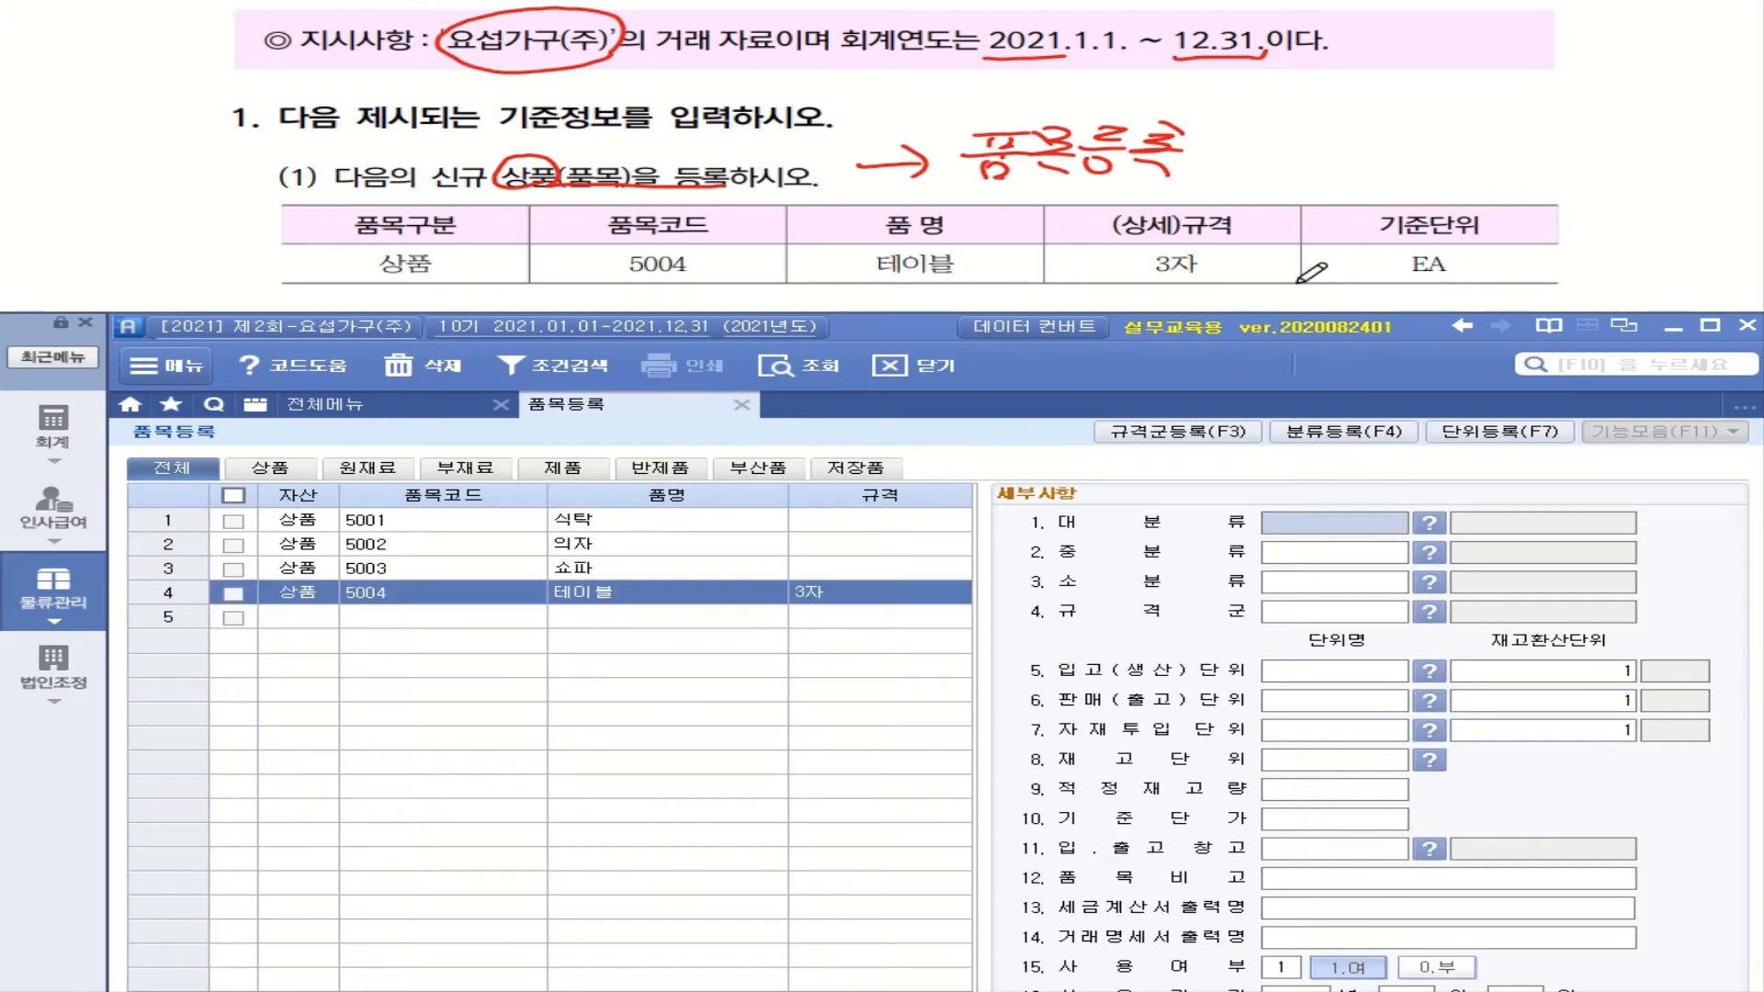
Set the receiving (production) unit and the sales (shipping) unit of item 5004 to EA.
mouse_move(1476, 273)
left_mouse_down()
mouse_move(1392, 219)
mouse_move(1493, 271)
left_mouse_up()
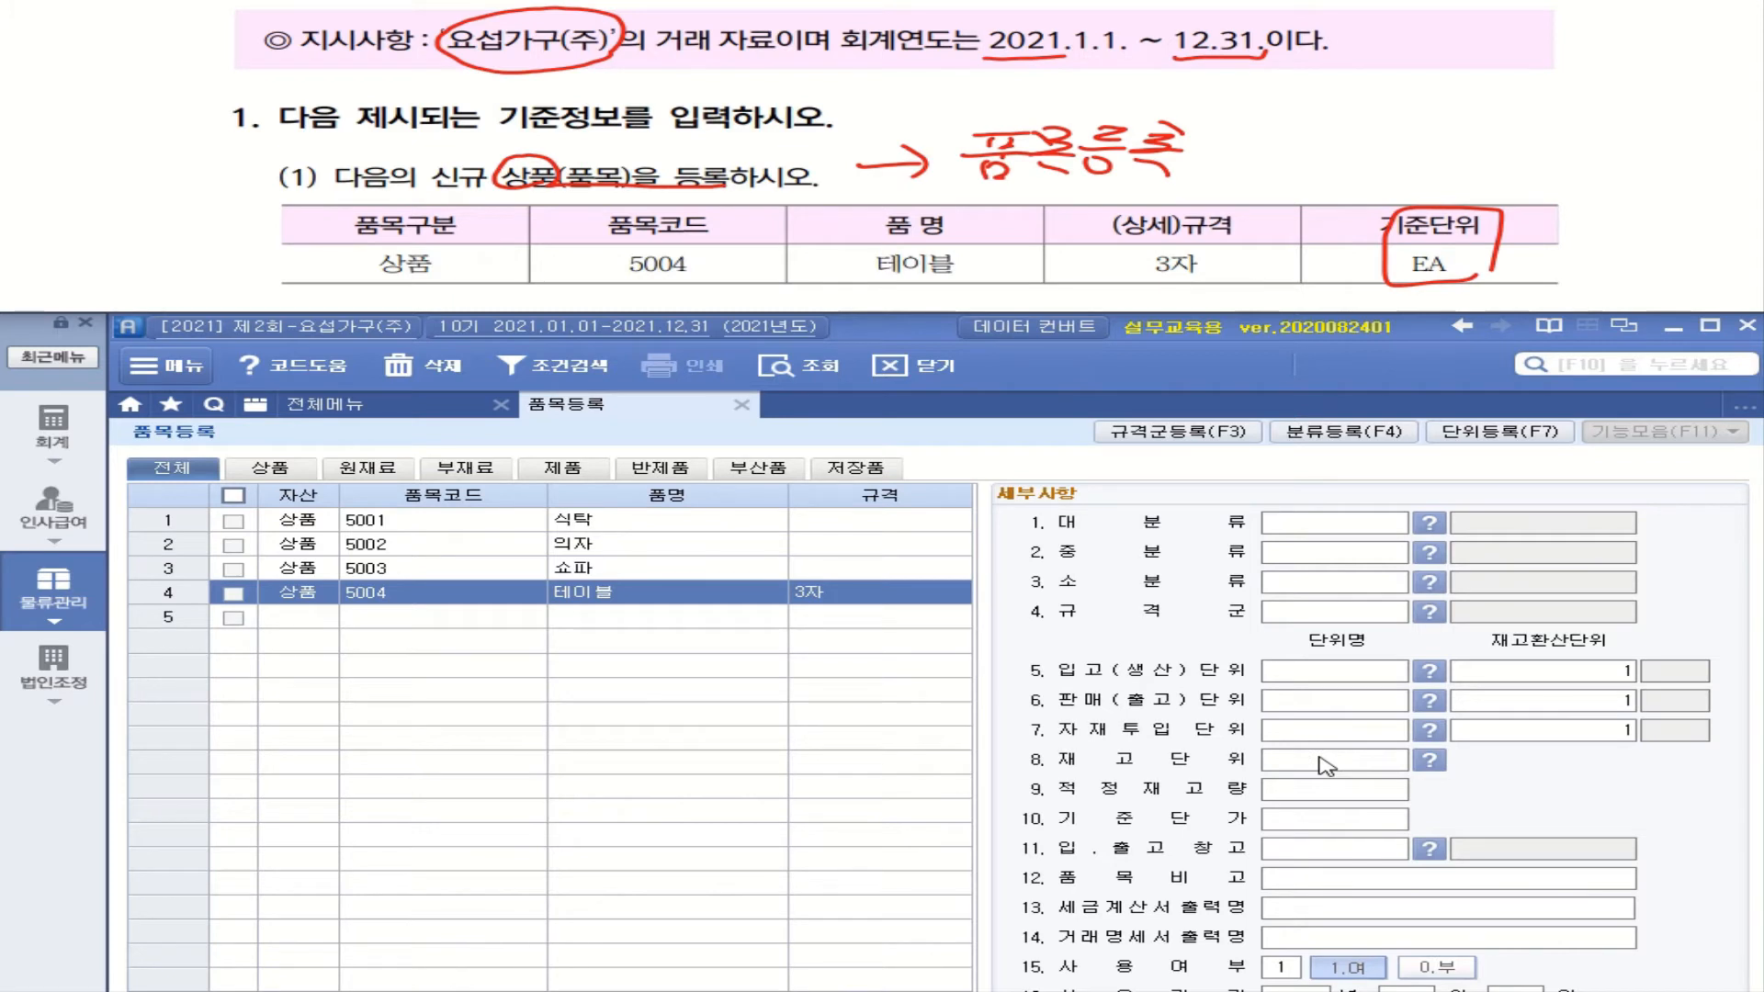
left_click(1295, 675)
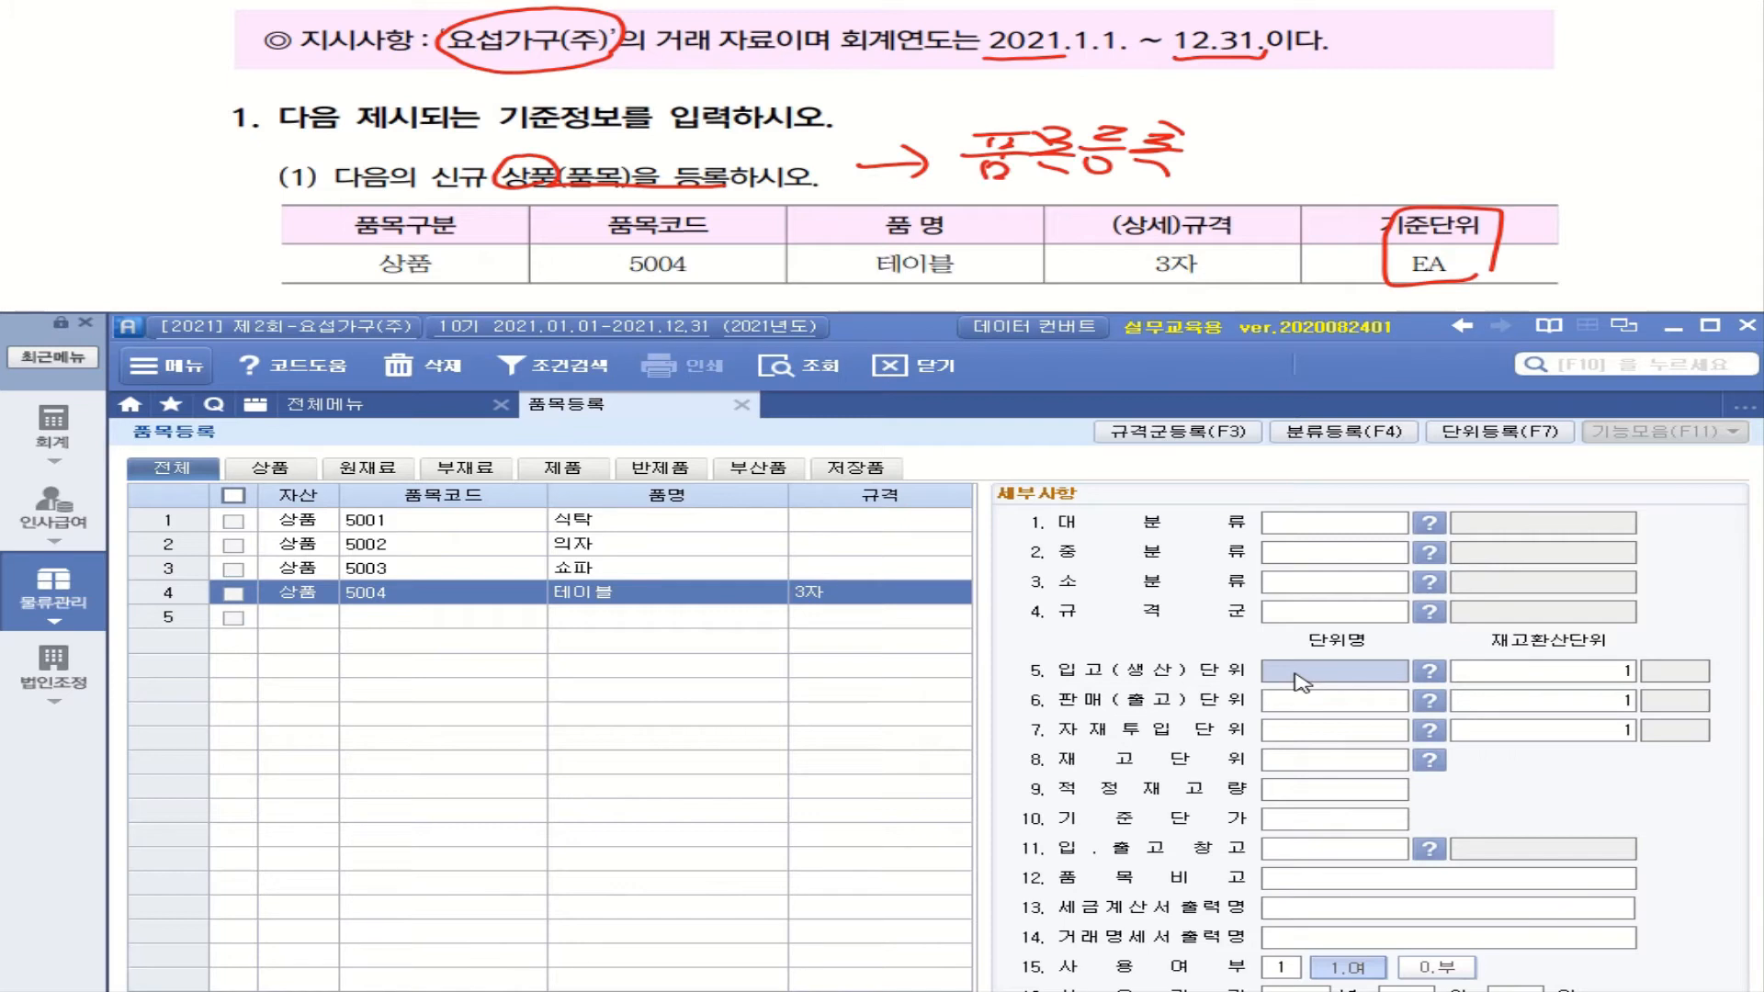
type("ea")
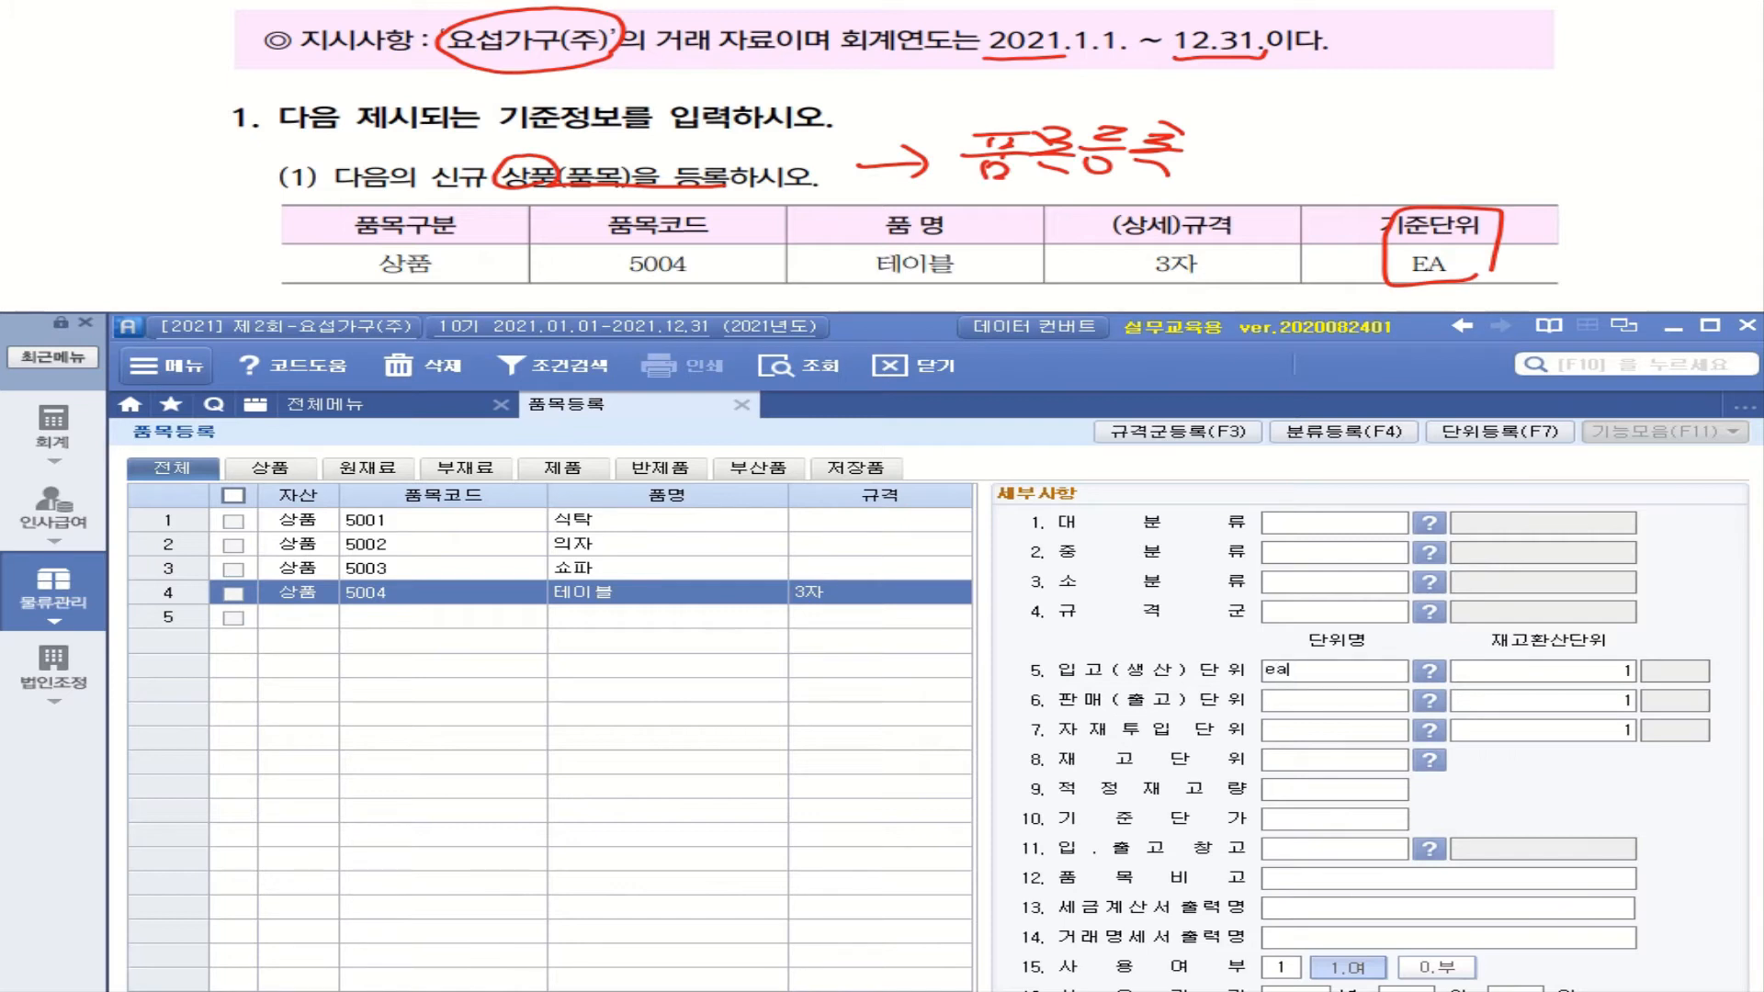
key("BackSpace")
key("BackSpace")
type("EA")
key("Return")
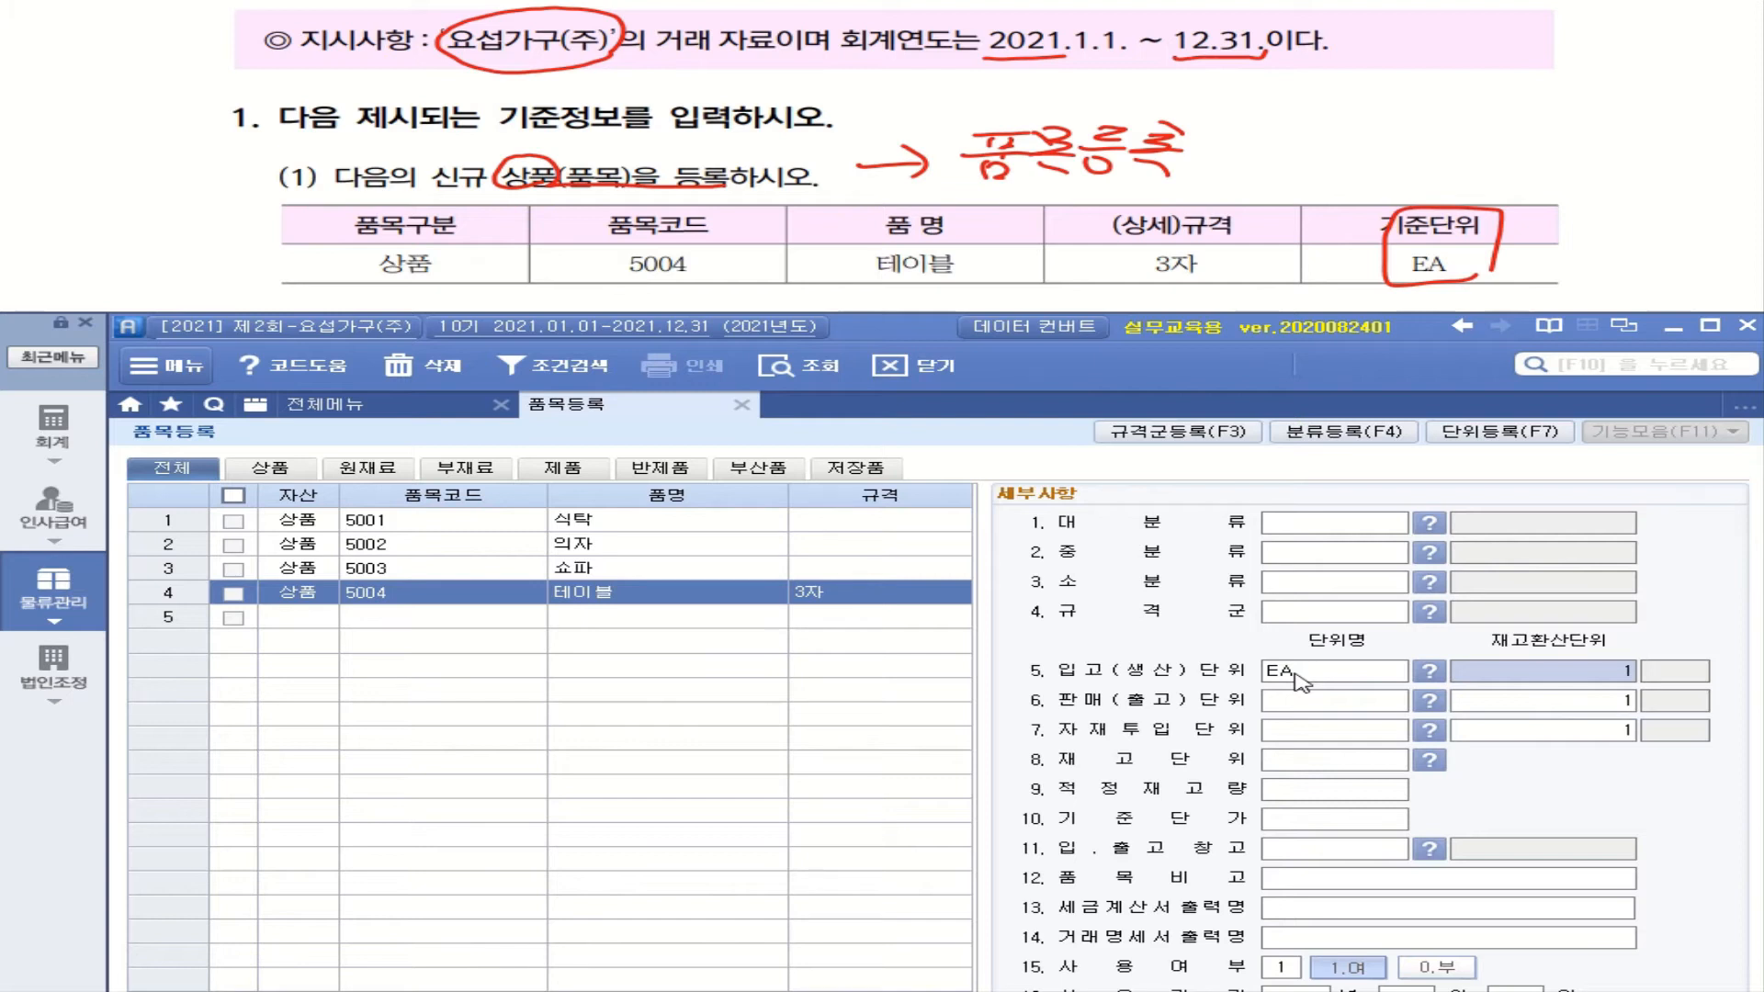
key("Return")
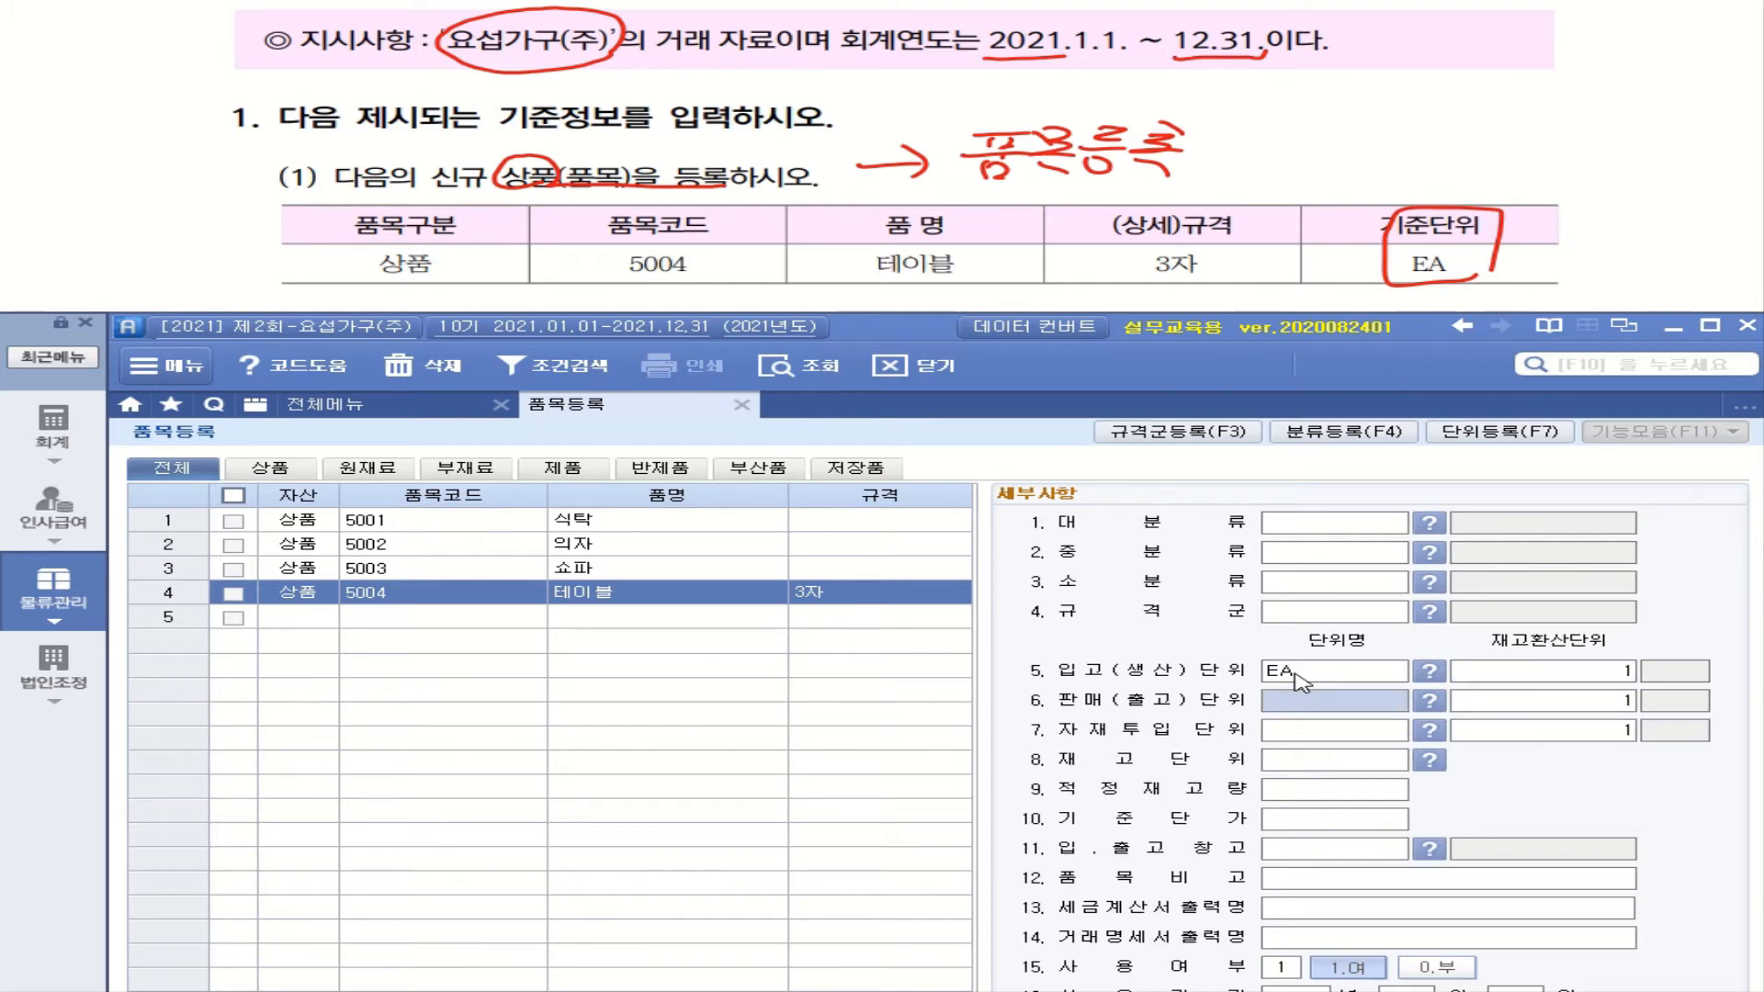
type("EA")
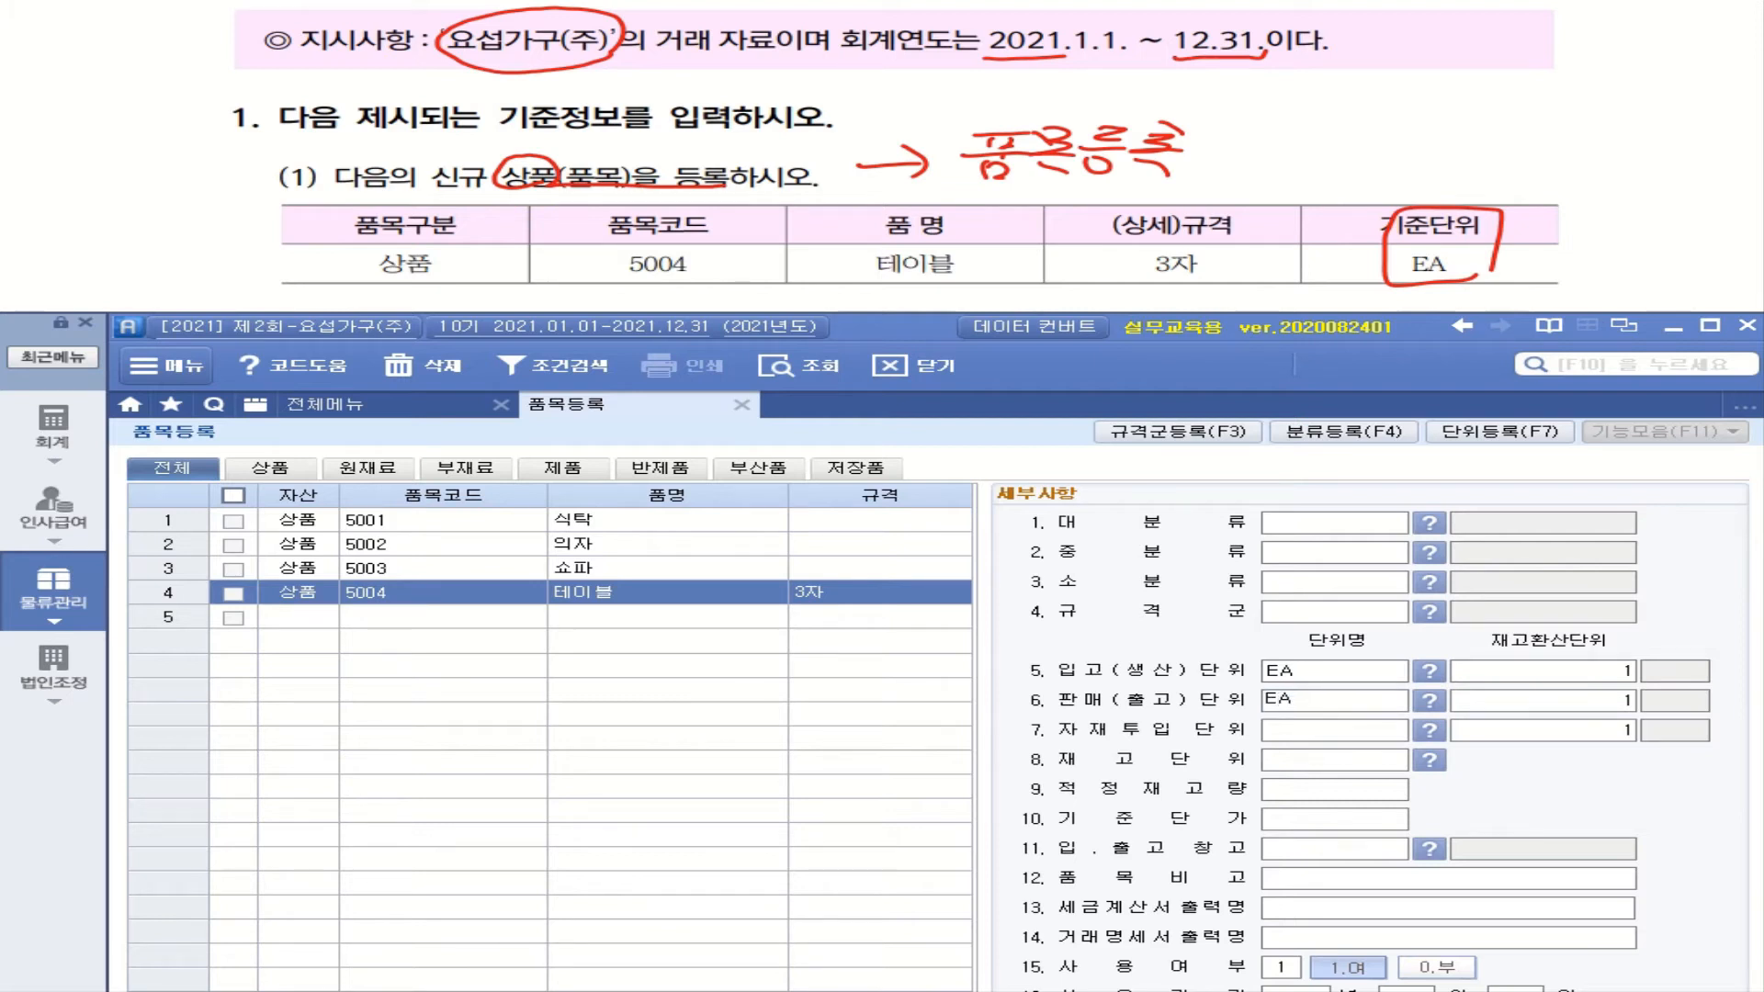
key("Return")
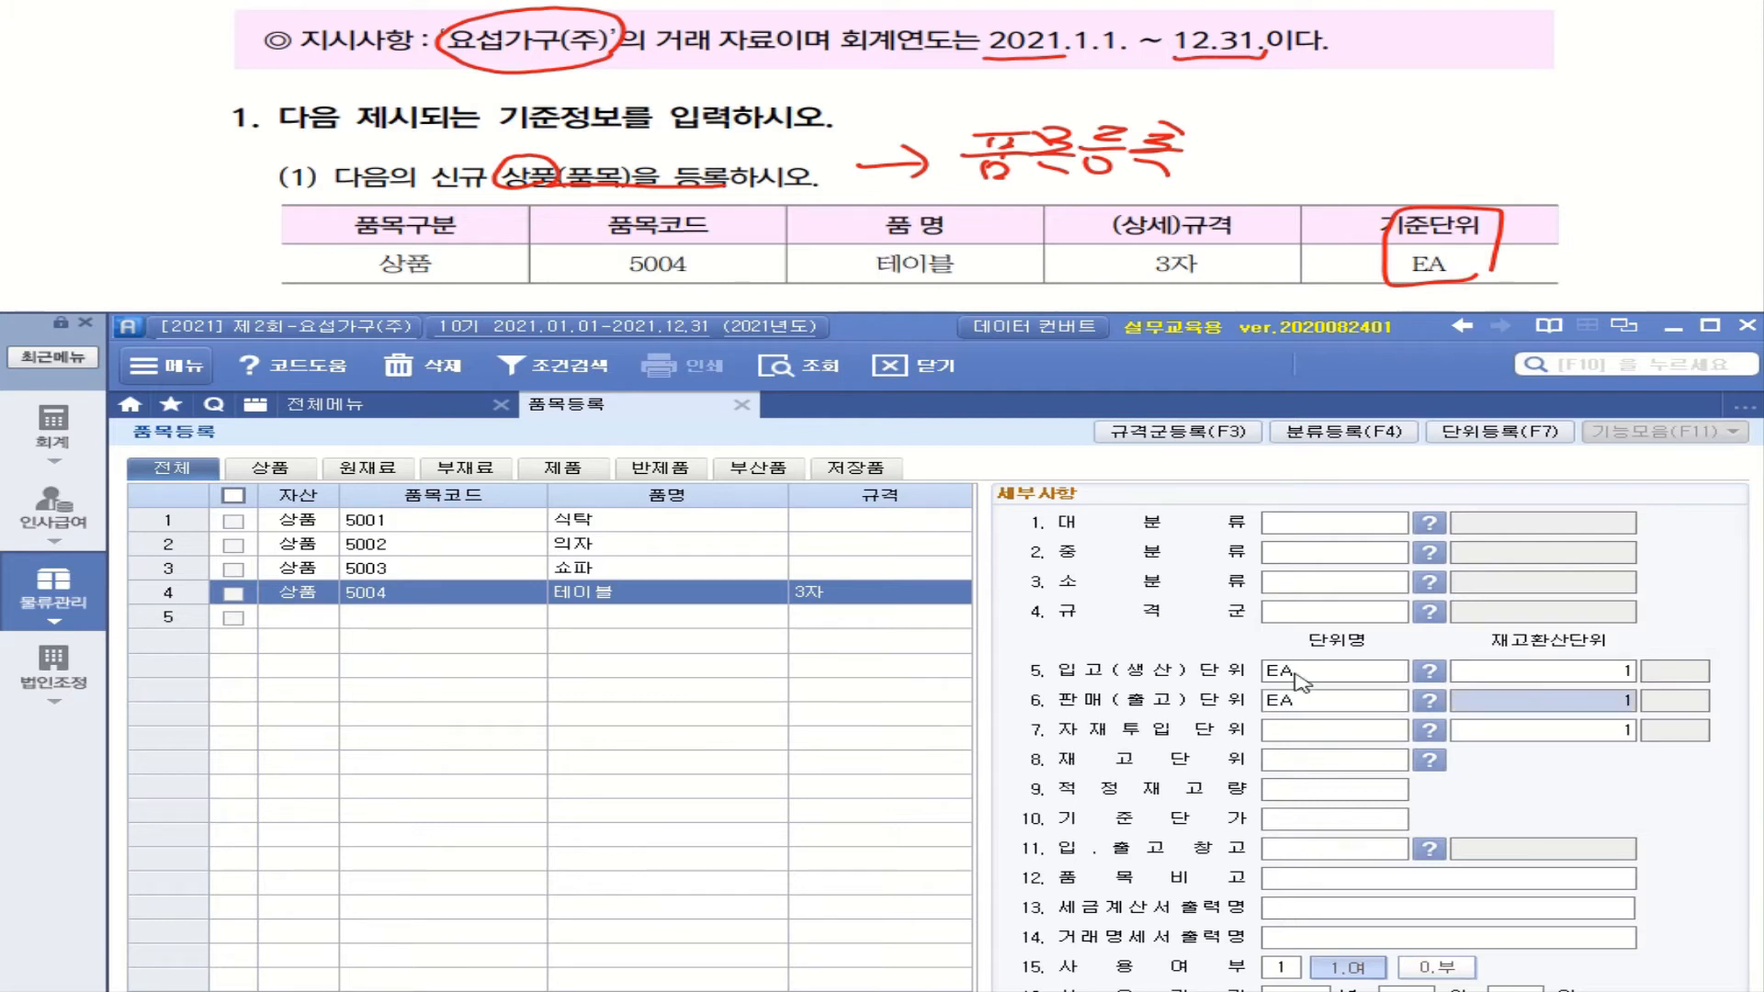
Set the material input unit and the stock unit of item 5004 to EA.
left_click(1340, 697)
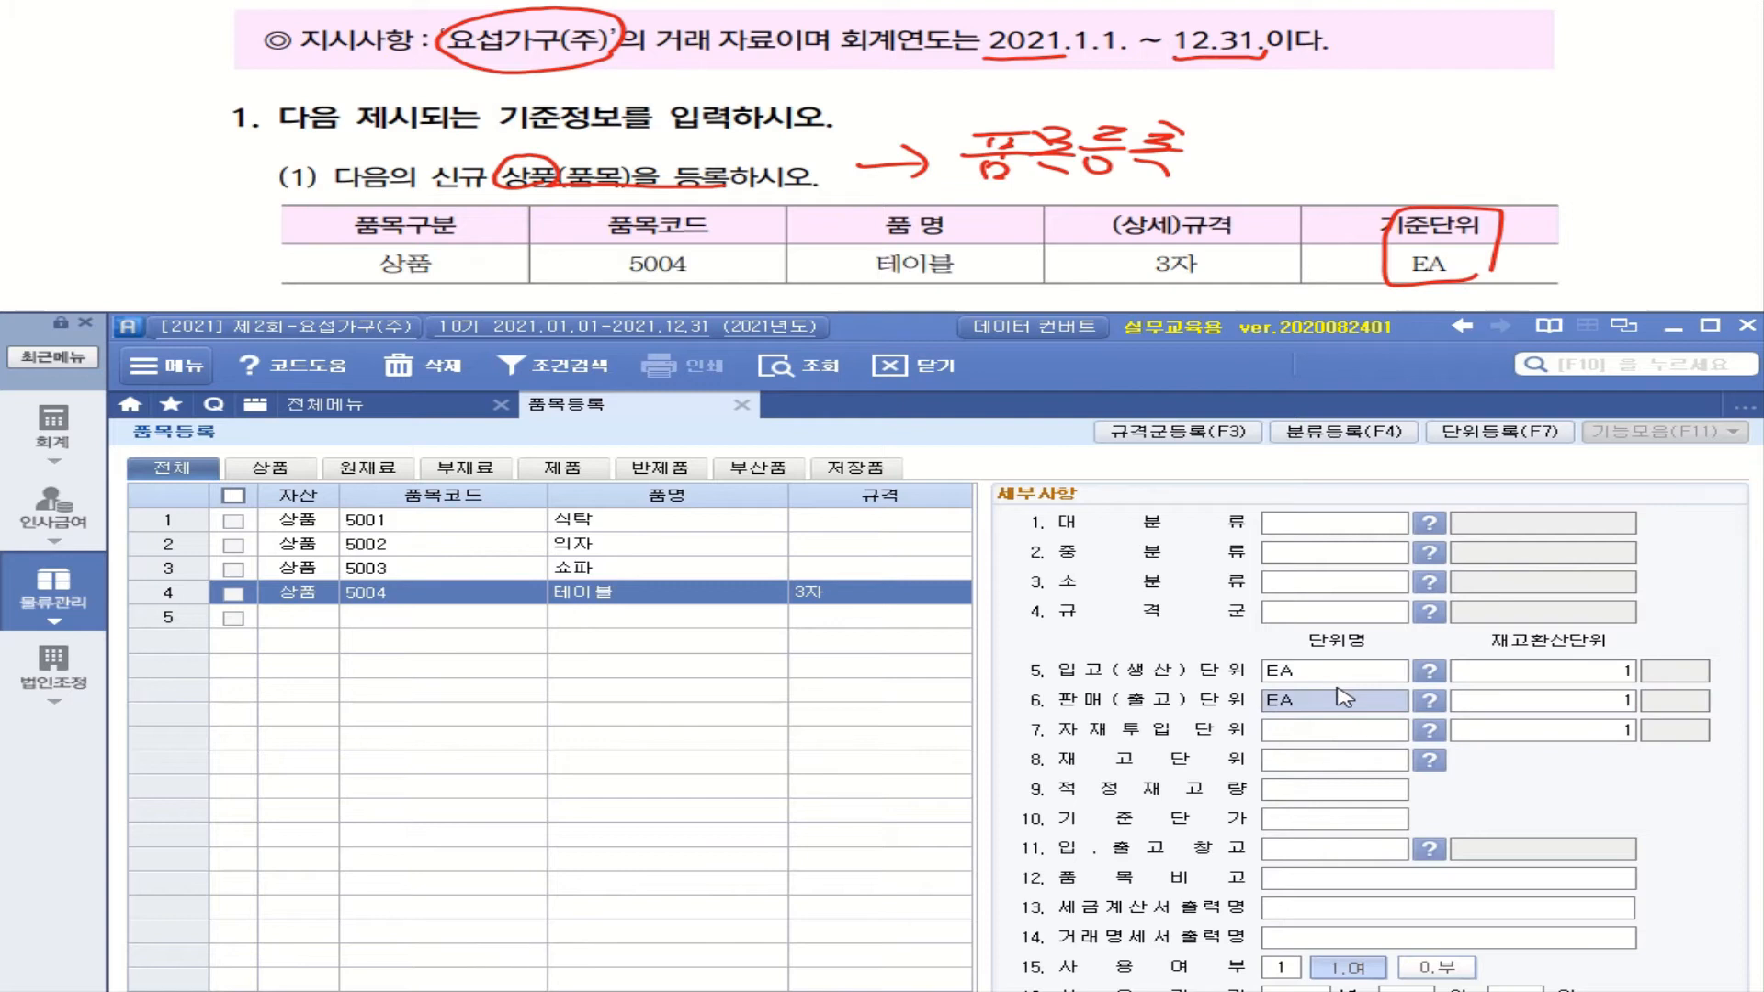
left_click(1346, 734)
type("EA")
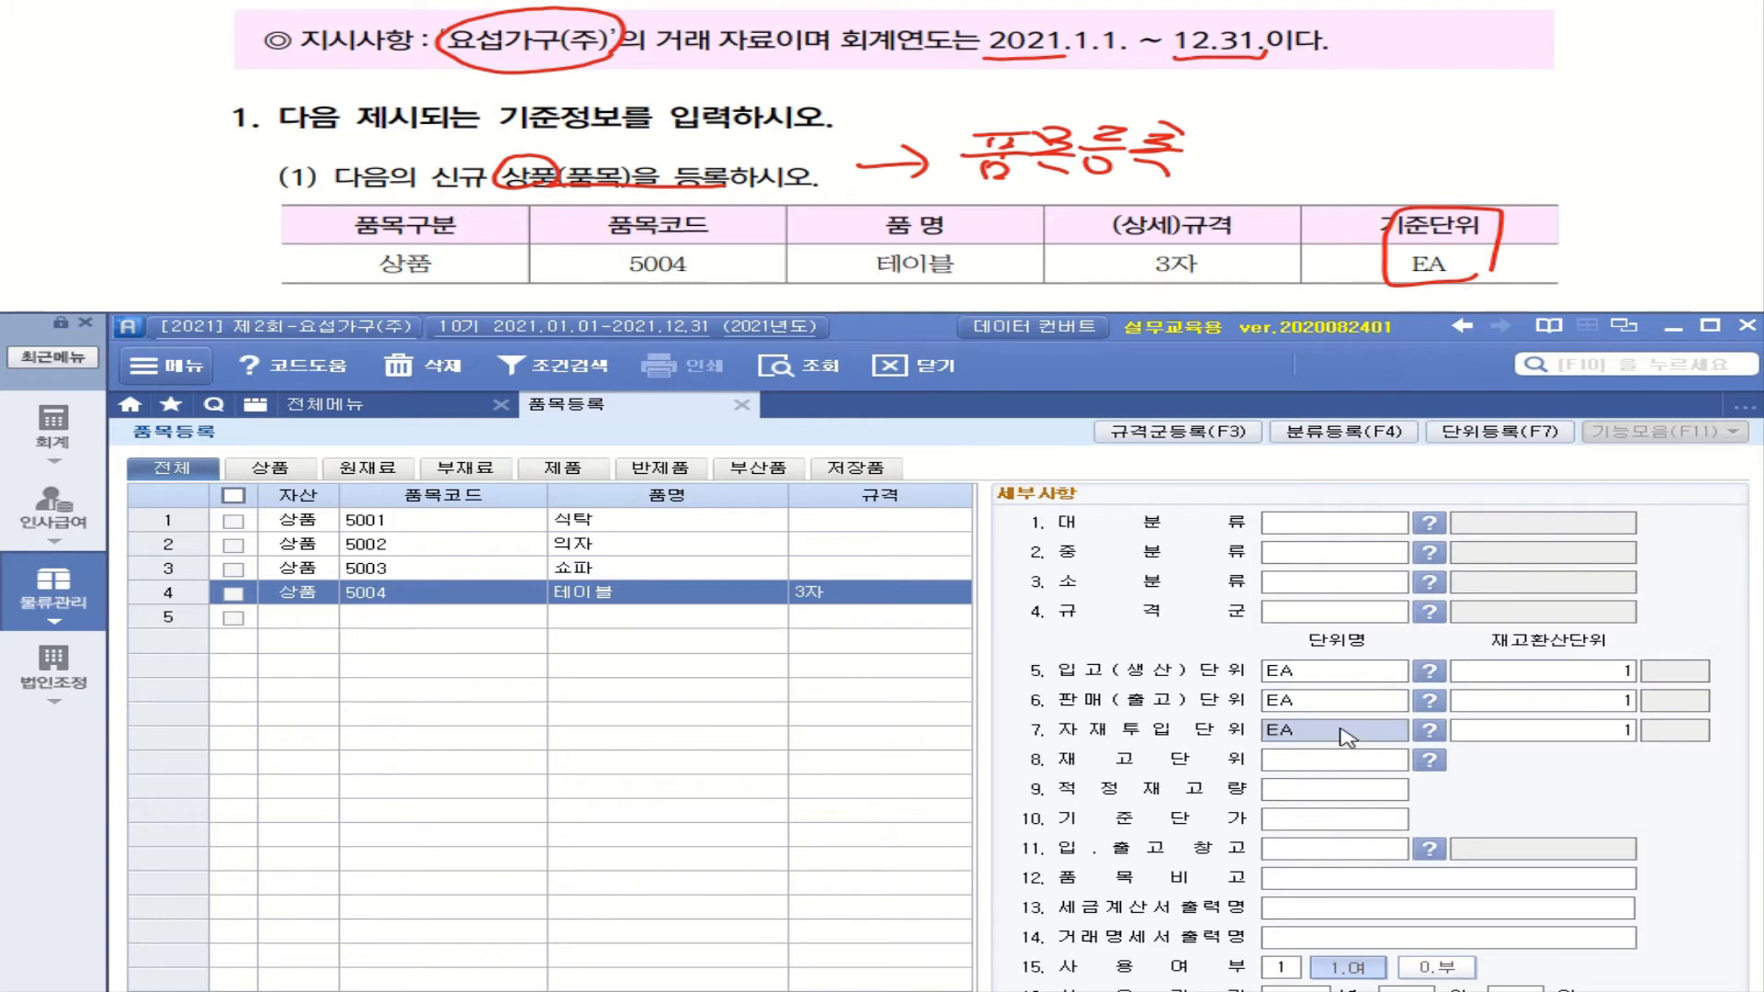
left_click(1340, 759)
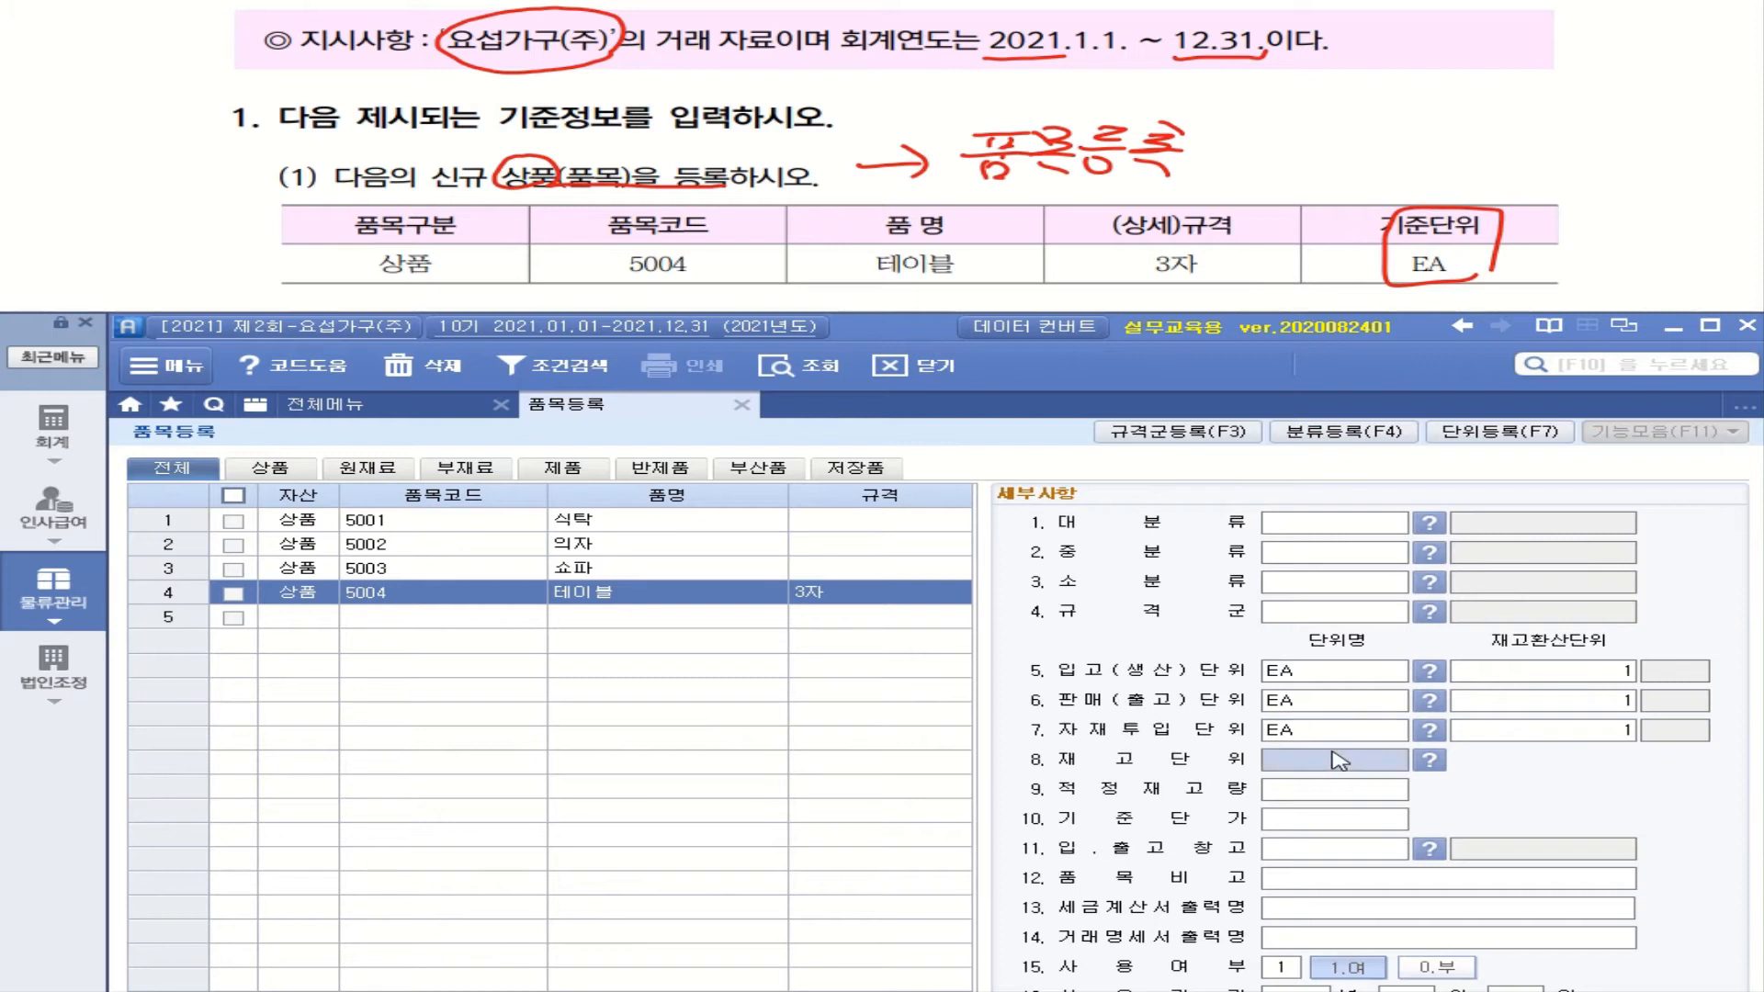
type("EA")
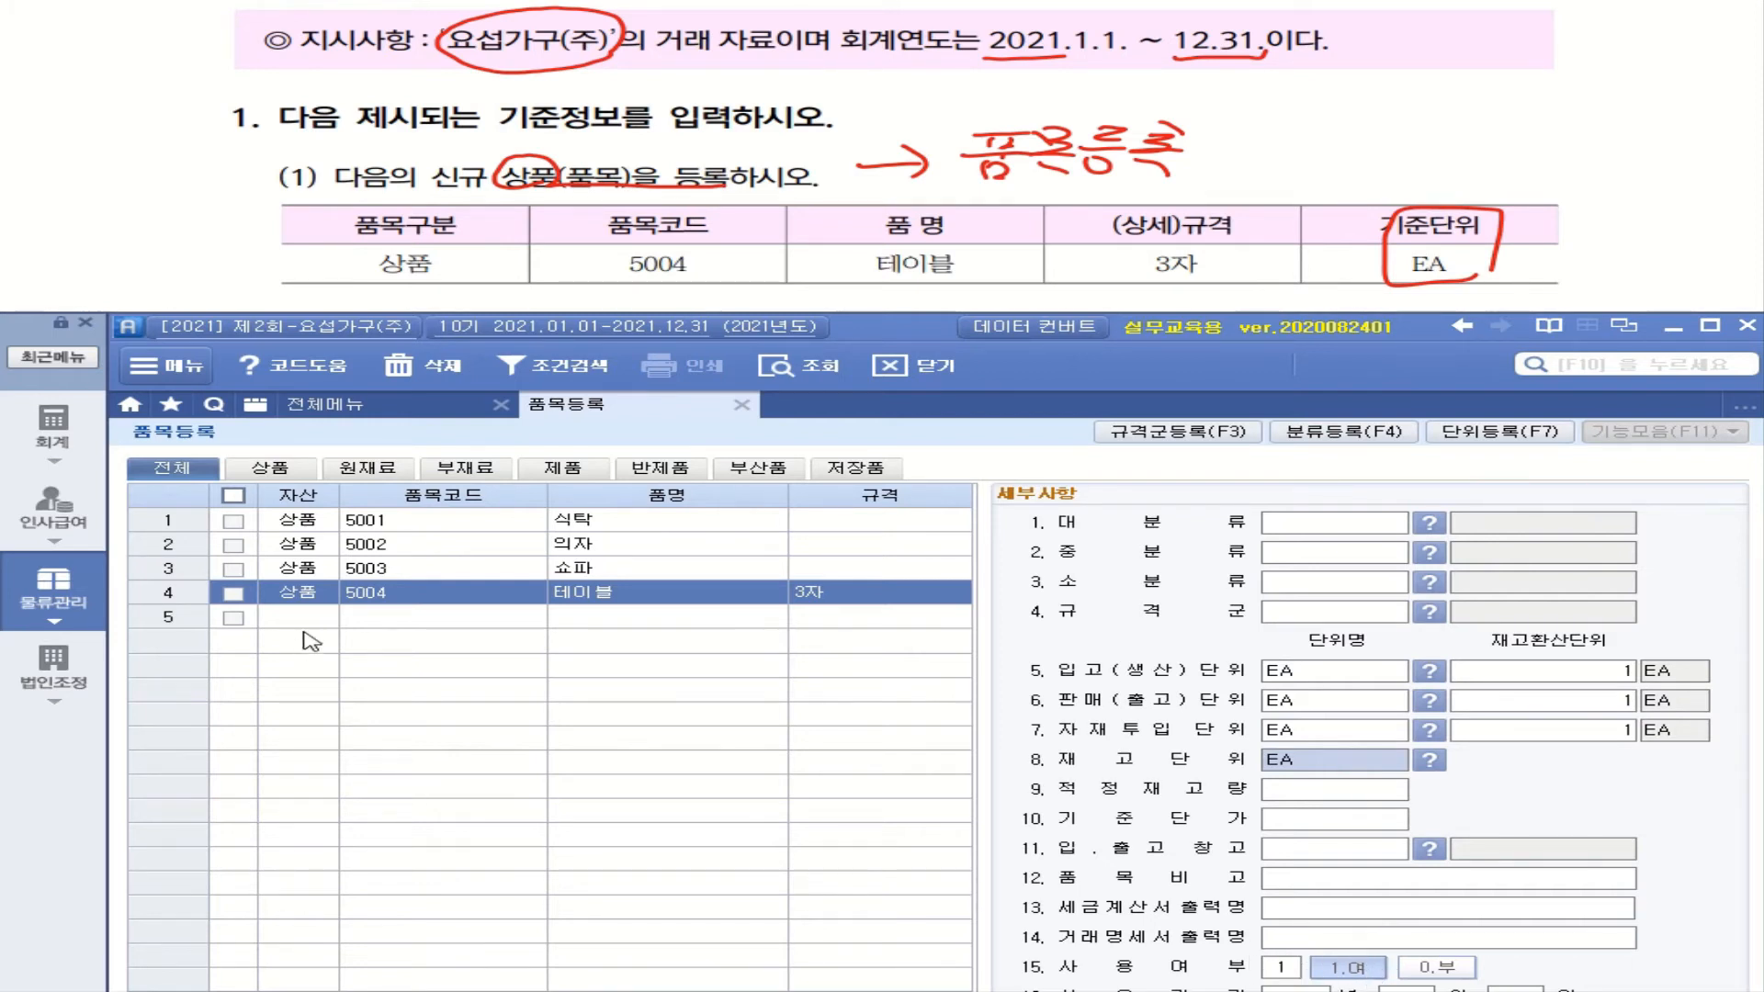
left_click(326, 595)
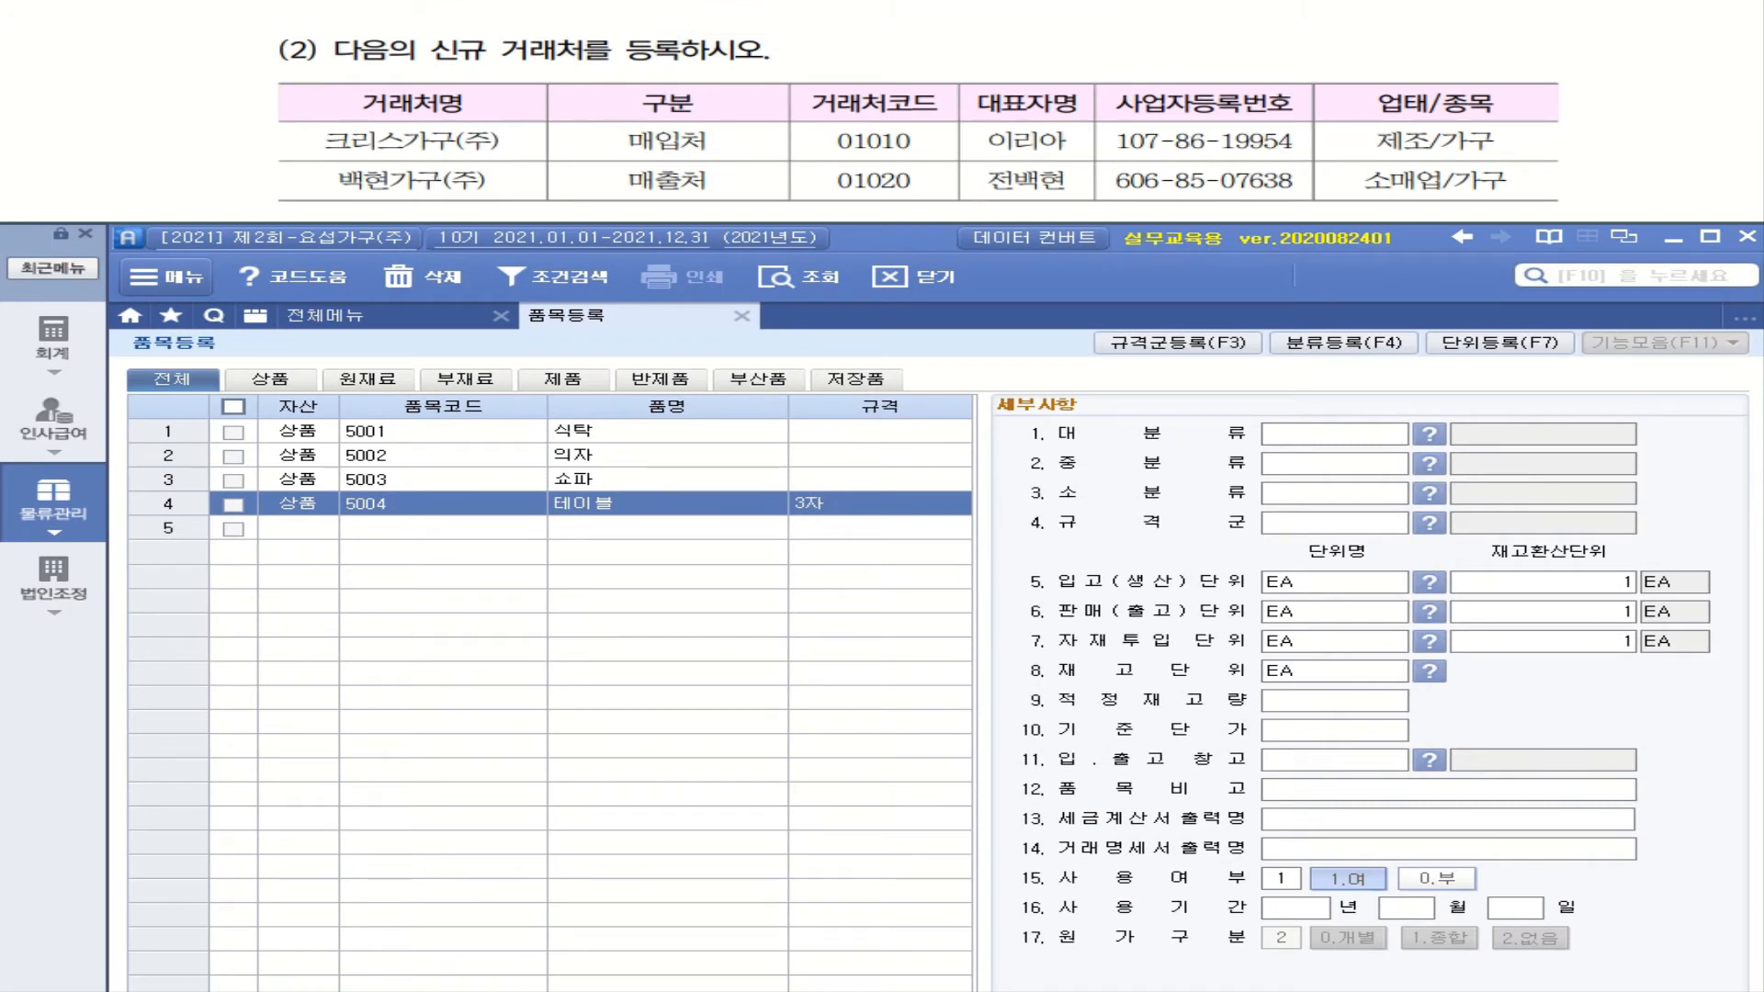
left_click_drag(468, 65, 685, 66)
mouse_move(789, 49)
left_mouse_down()
mouse_move(908, 58)
mouse_move(926, 41)
left_mouse_up()
left_click_drag(939, 33, 977, 51)
mouse_move(991, 22)
left_mouse_down()
mouse_move(997, 56)
mouse_move(1033, 18)
left_mouse_up()
left_click_drag(1004, 30, 1051, 46)
left_click_drag(1077, 28, 1112, 32)
left_click_drag(1068, 39, 1109, 39)
mouse_move(1084, 48)
left_mouse_down()
mouse_move(1066, 57)
mouse_move(1091, 55)
left_mouse_up()
mouse_move(1126, 17)
left_mouse_down()
mouse_move(1154, 22)
mouse_move(1123, 36)
mouse_move(1163, 43)
left_mouse_up()
left_click_drag(1114, 53, 1161, 65)
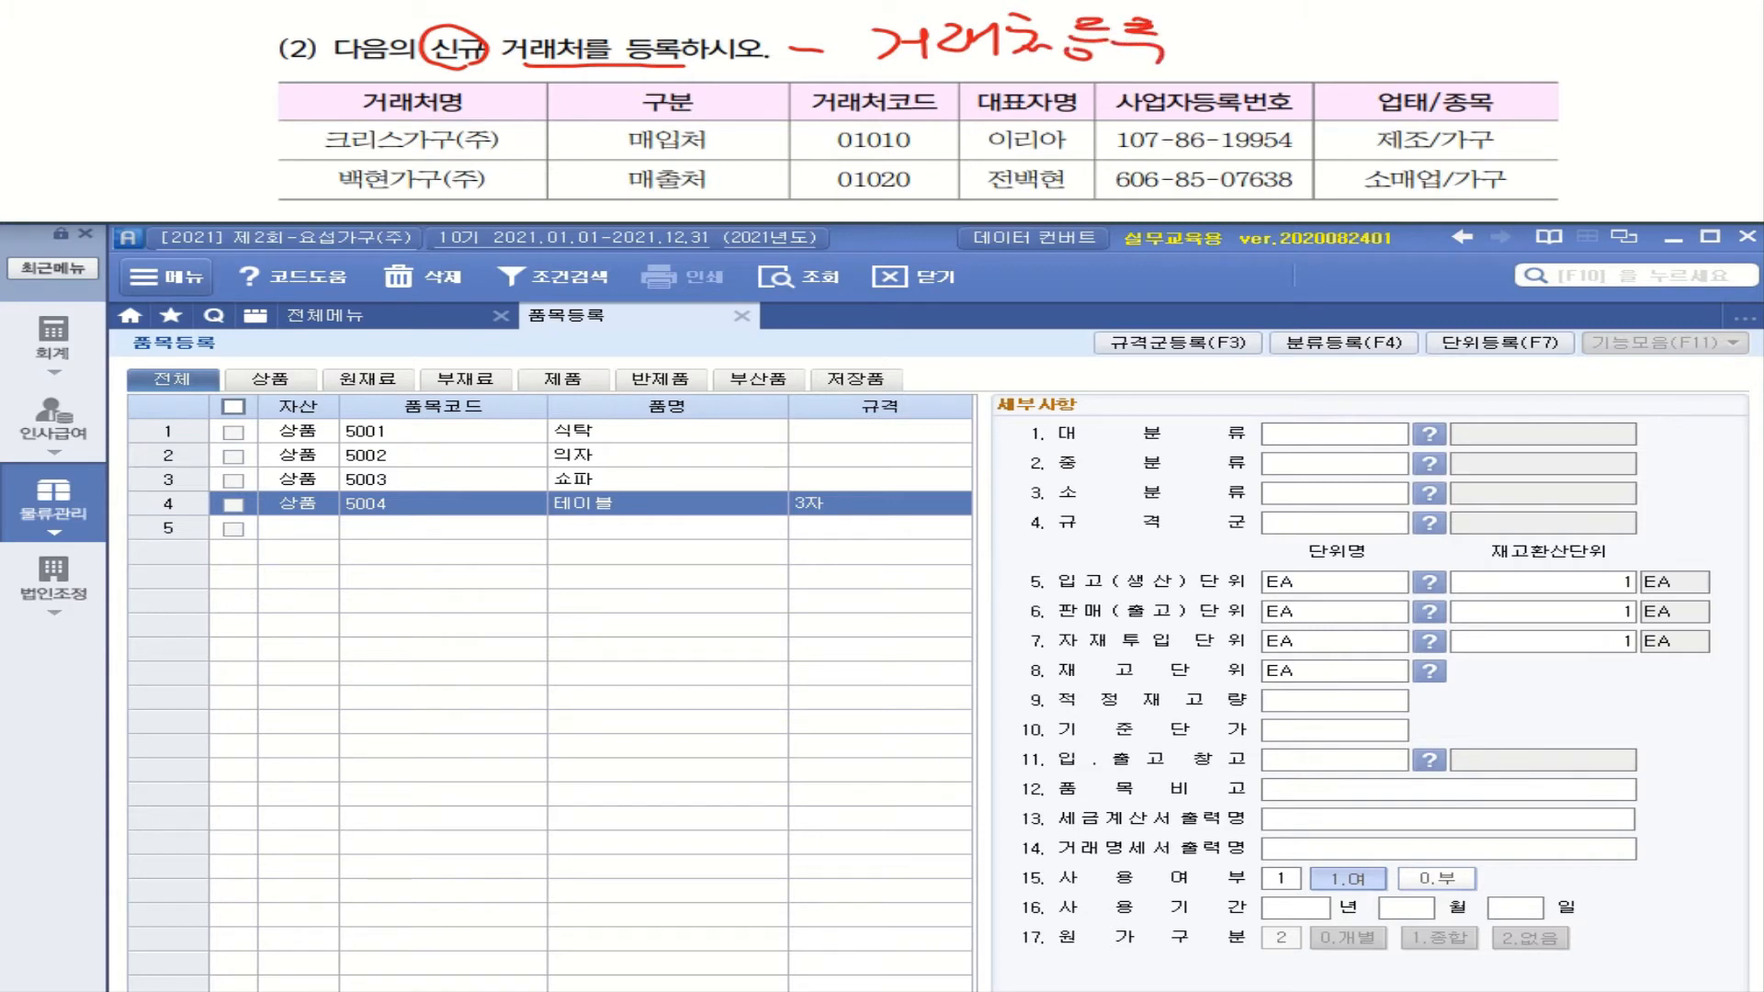
left_click_drag(630, 148, 709, 146)
left_click_drag(630, 193, 707, 195)
mouse_move(1223, 22)
left_mouse_down()
mouse_move(1204, 62)
mouse_move(1268, 27)
mouse_move(1304, 42)
left_mouse_up()
left_click_drag(1265, 47, 1299, 66)
mouse_move(1321, 24)
left_mouse_down()
mouse_move(1323, 51)
mouse_move(1347, 49)
left_mouse_up()
mouse_move(1358, 20)
left_mouse_down()
mouse_move(1362, 42)
mouse_move(1382, 40)
left_mouse_up()
left_click_drag(1329, 55, 1397, 70)
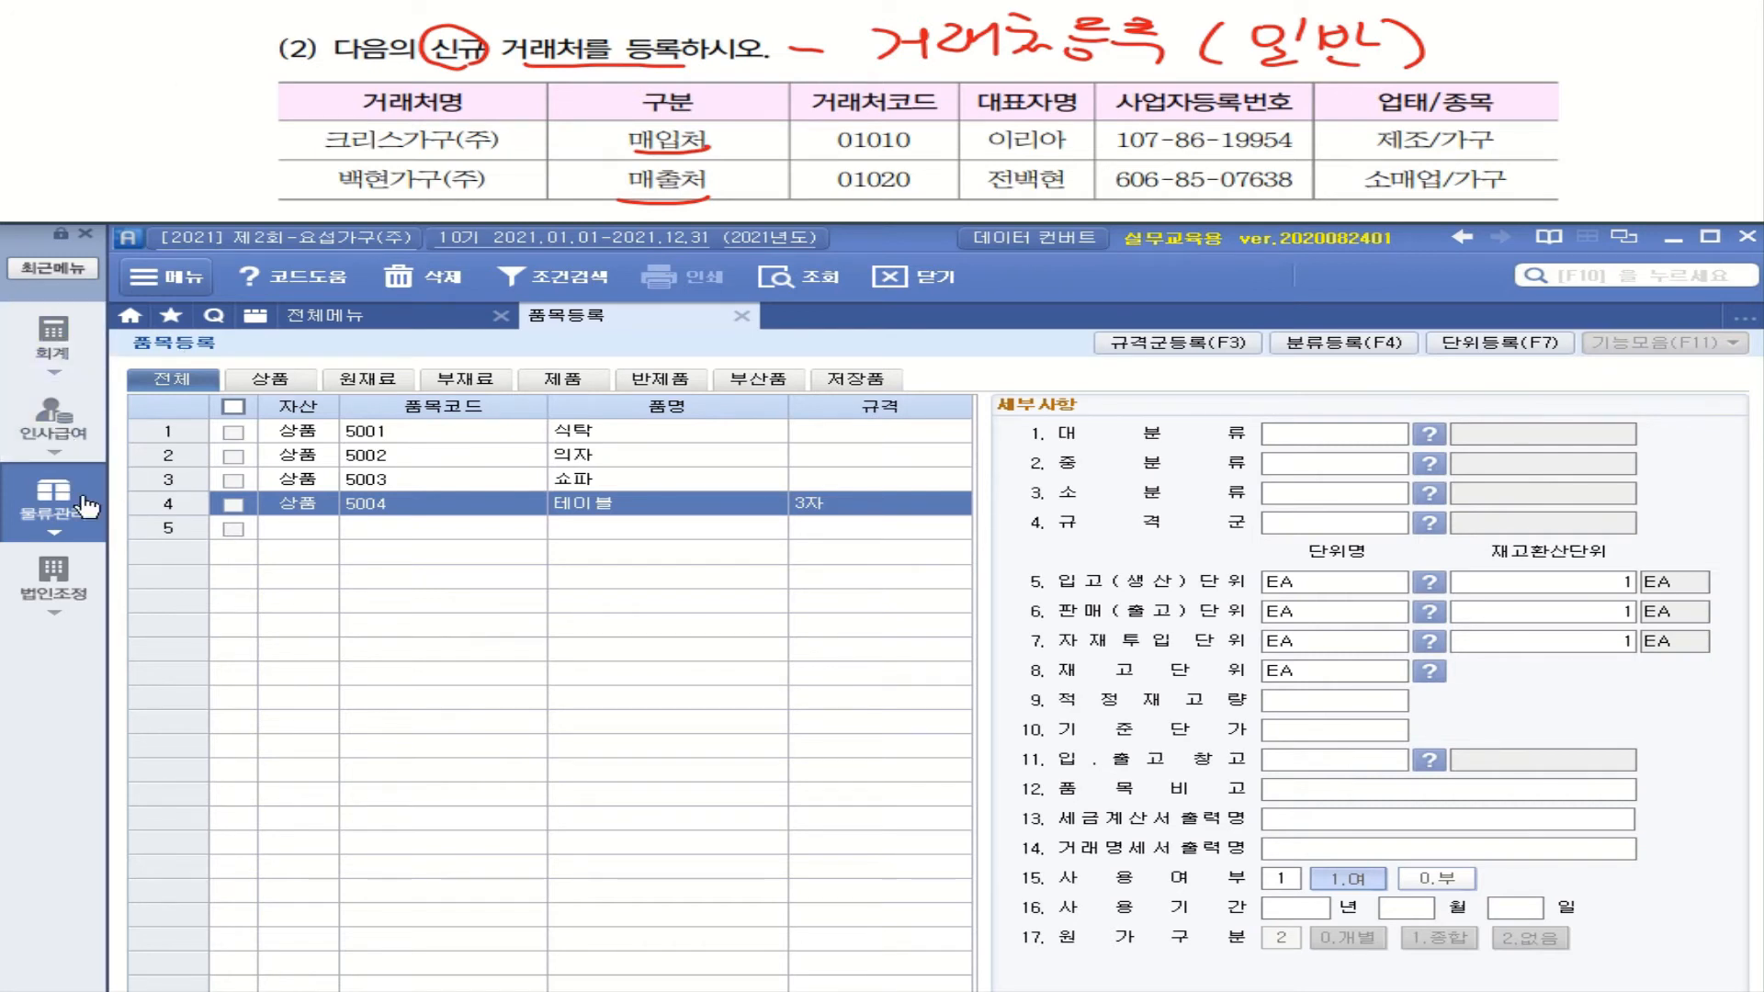
Open 거래처등록 and start a new general trading partner with the partner code listed for 크리스가구(주).
left_click(78, 508)
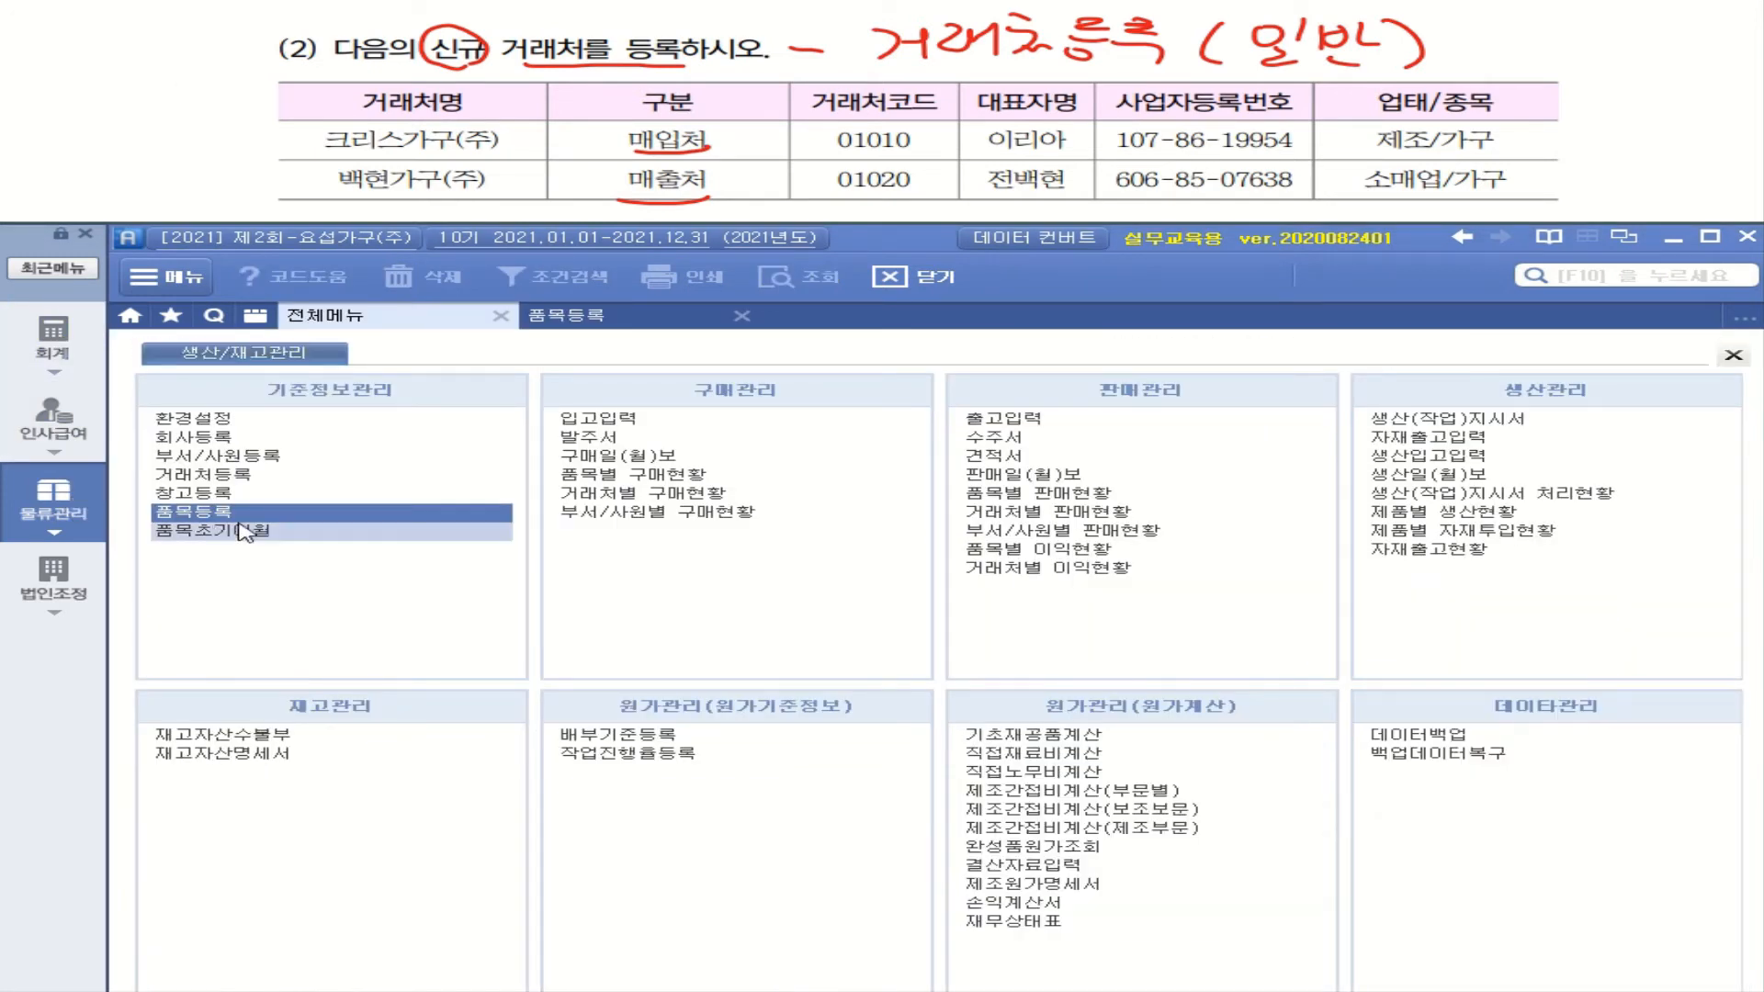
left_click(248, 478)
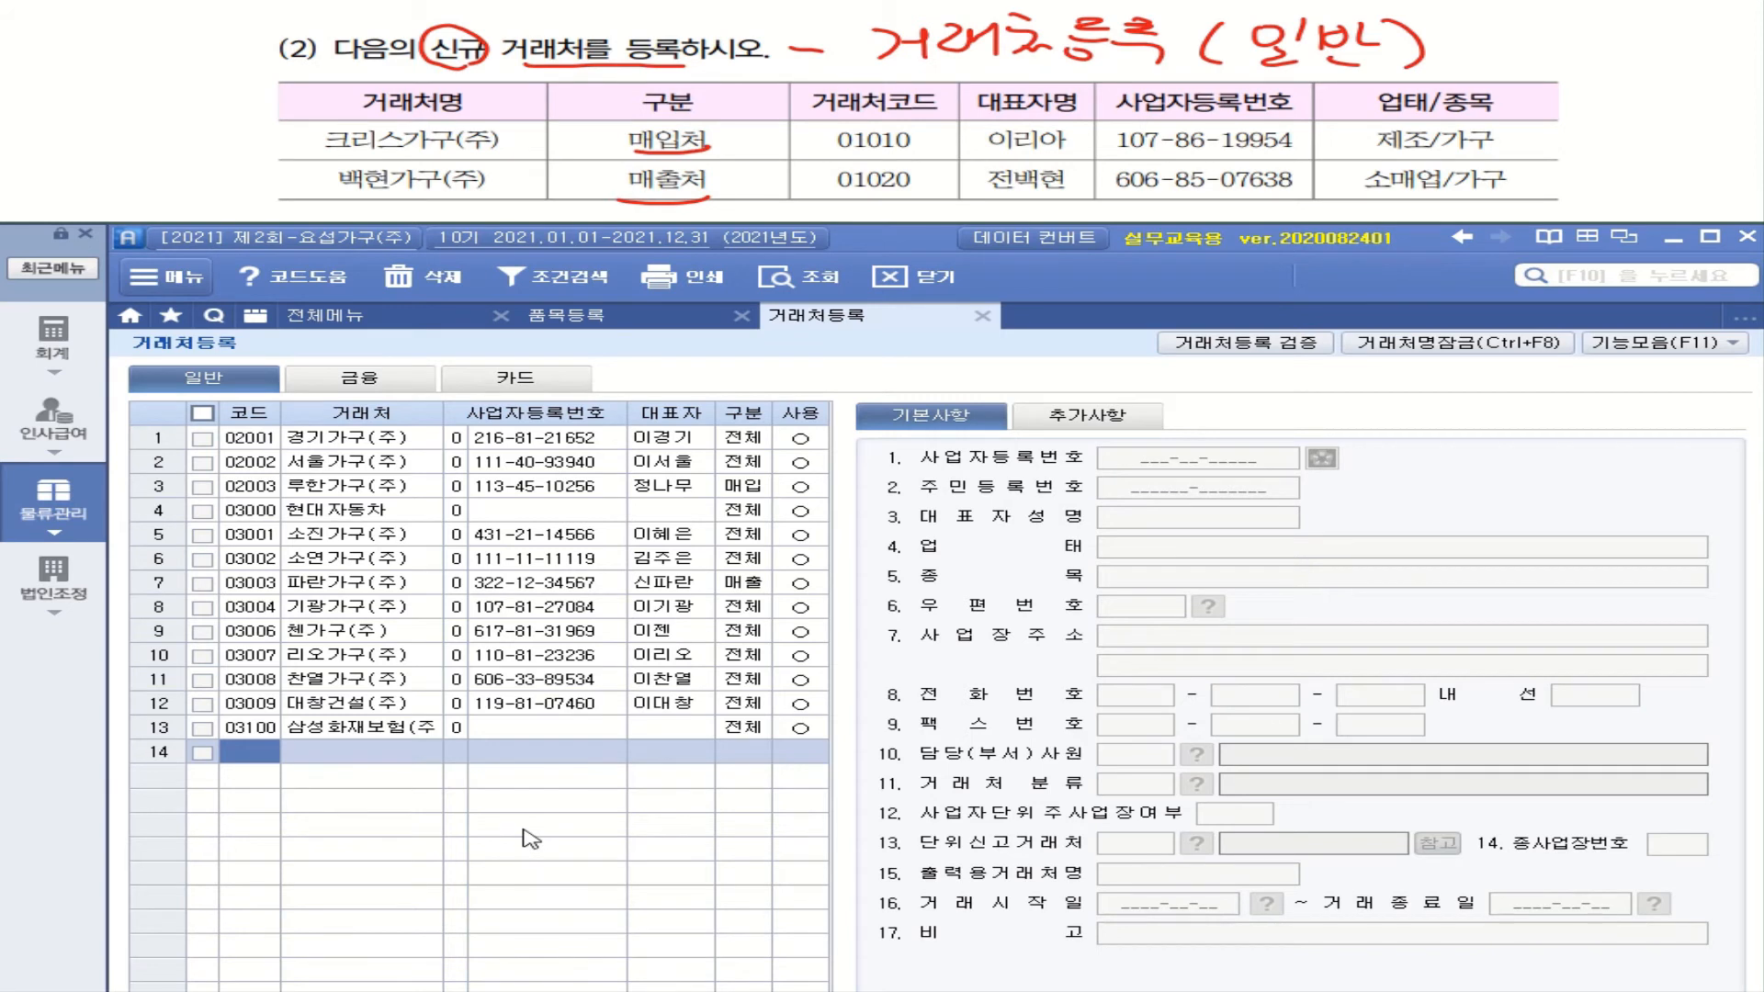
type("01010")
key("Return")
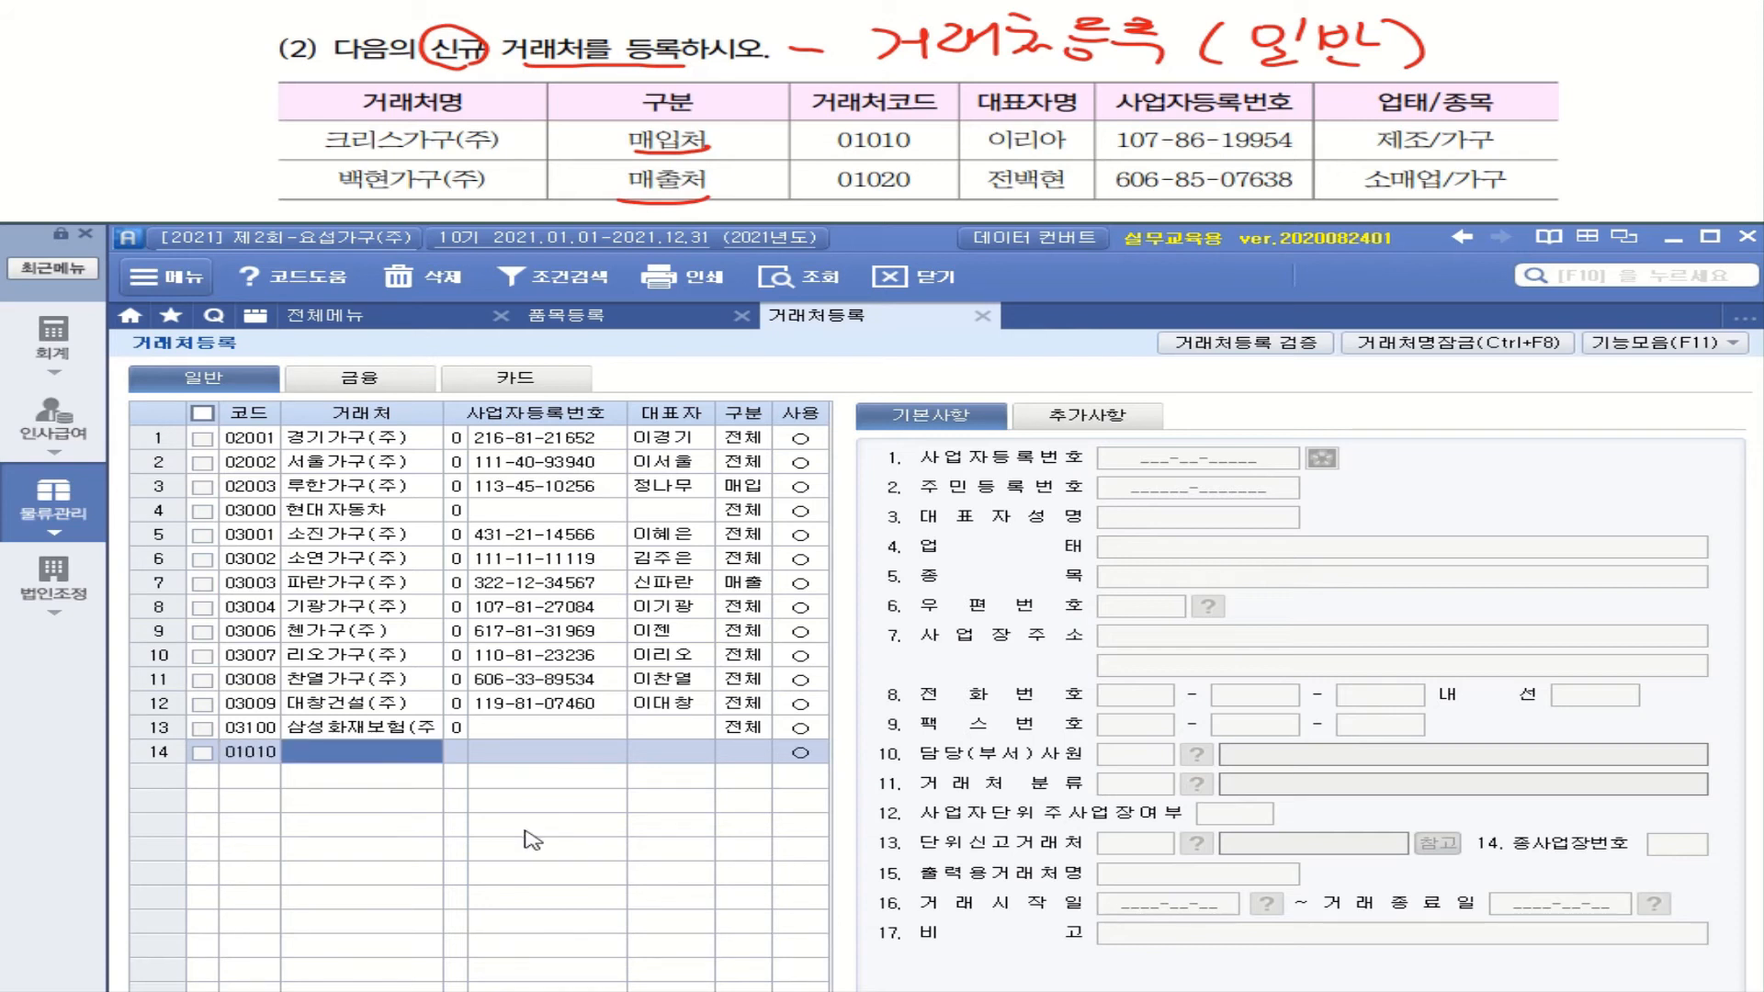
Enter 크리스가구(주) as the name of the new trading partner.
type("키리")
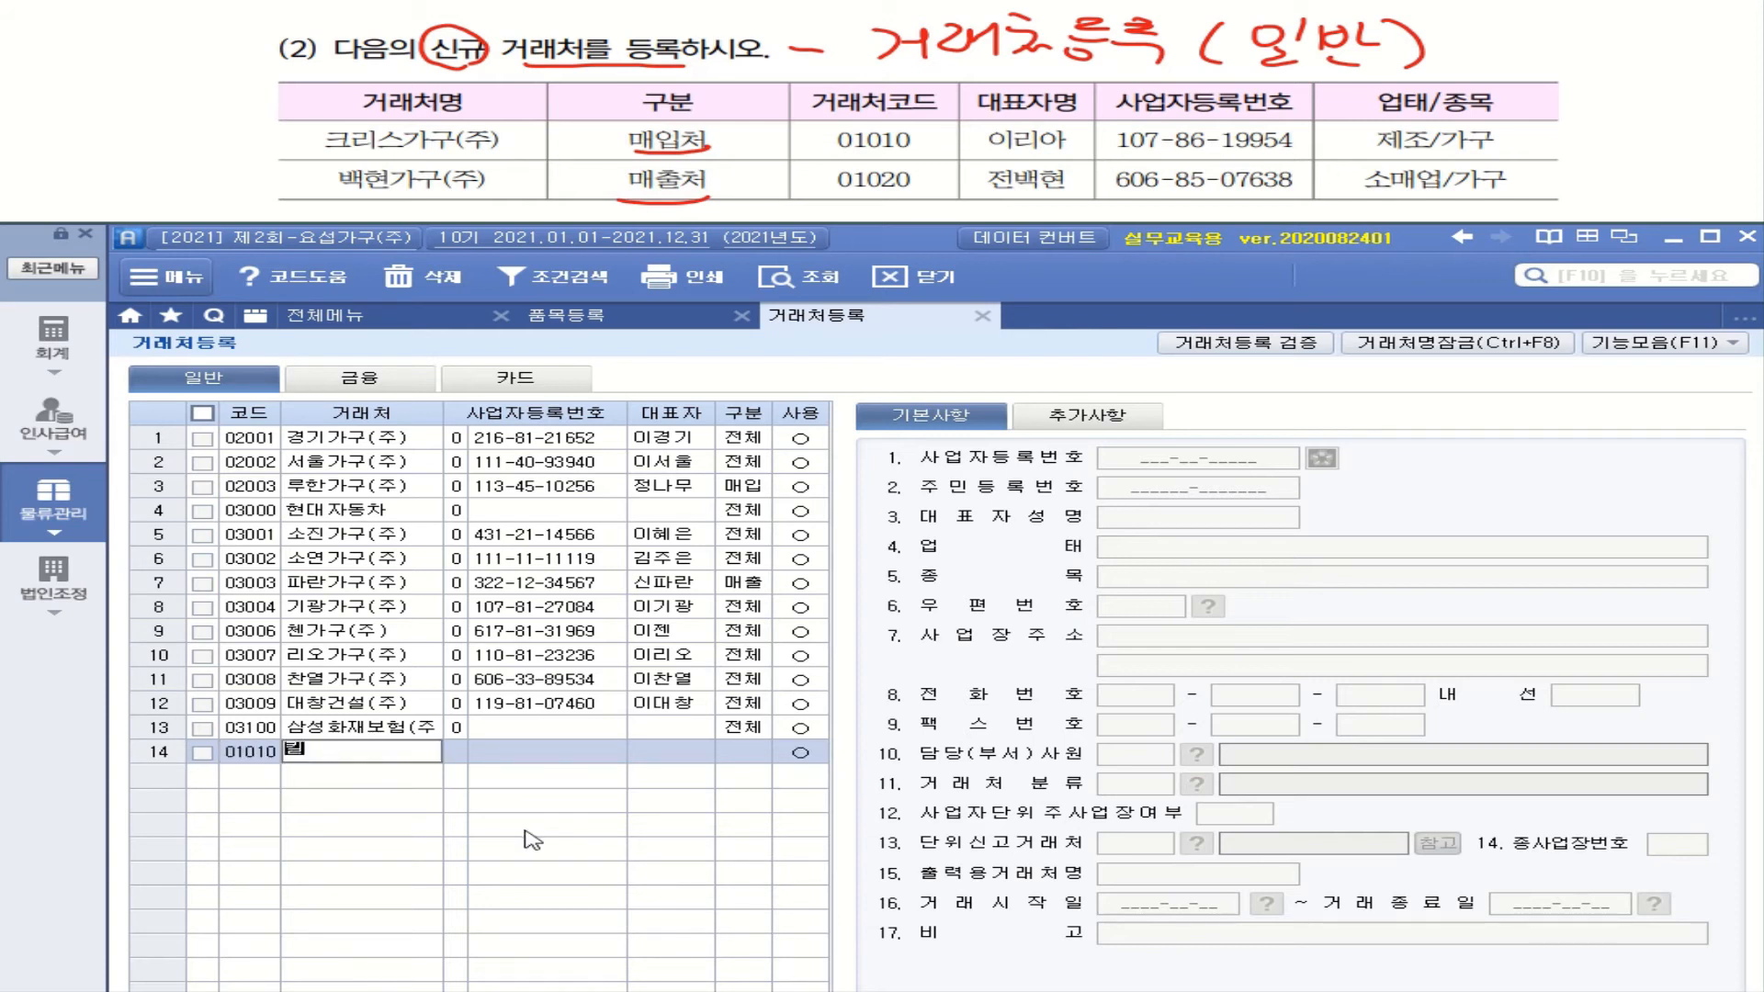
type("ㅅ")
key("BackSpace")
key("BackSpace")
key("BackSpace")
type("ㅋ")
type("ㅡ릿")
type("ㅡㄱ")
type("ㅏ")
type("ㅜ")
type("(")
type("ㅈ")
type("ㅜ)")
key("Return")
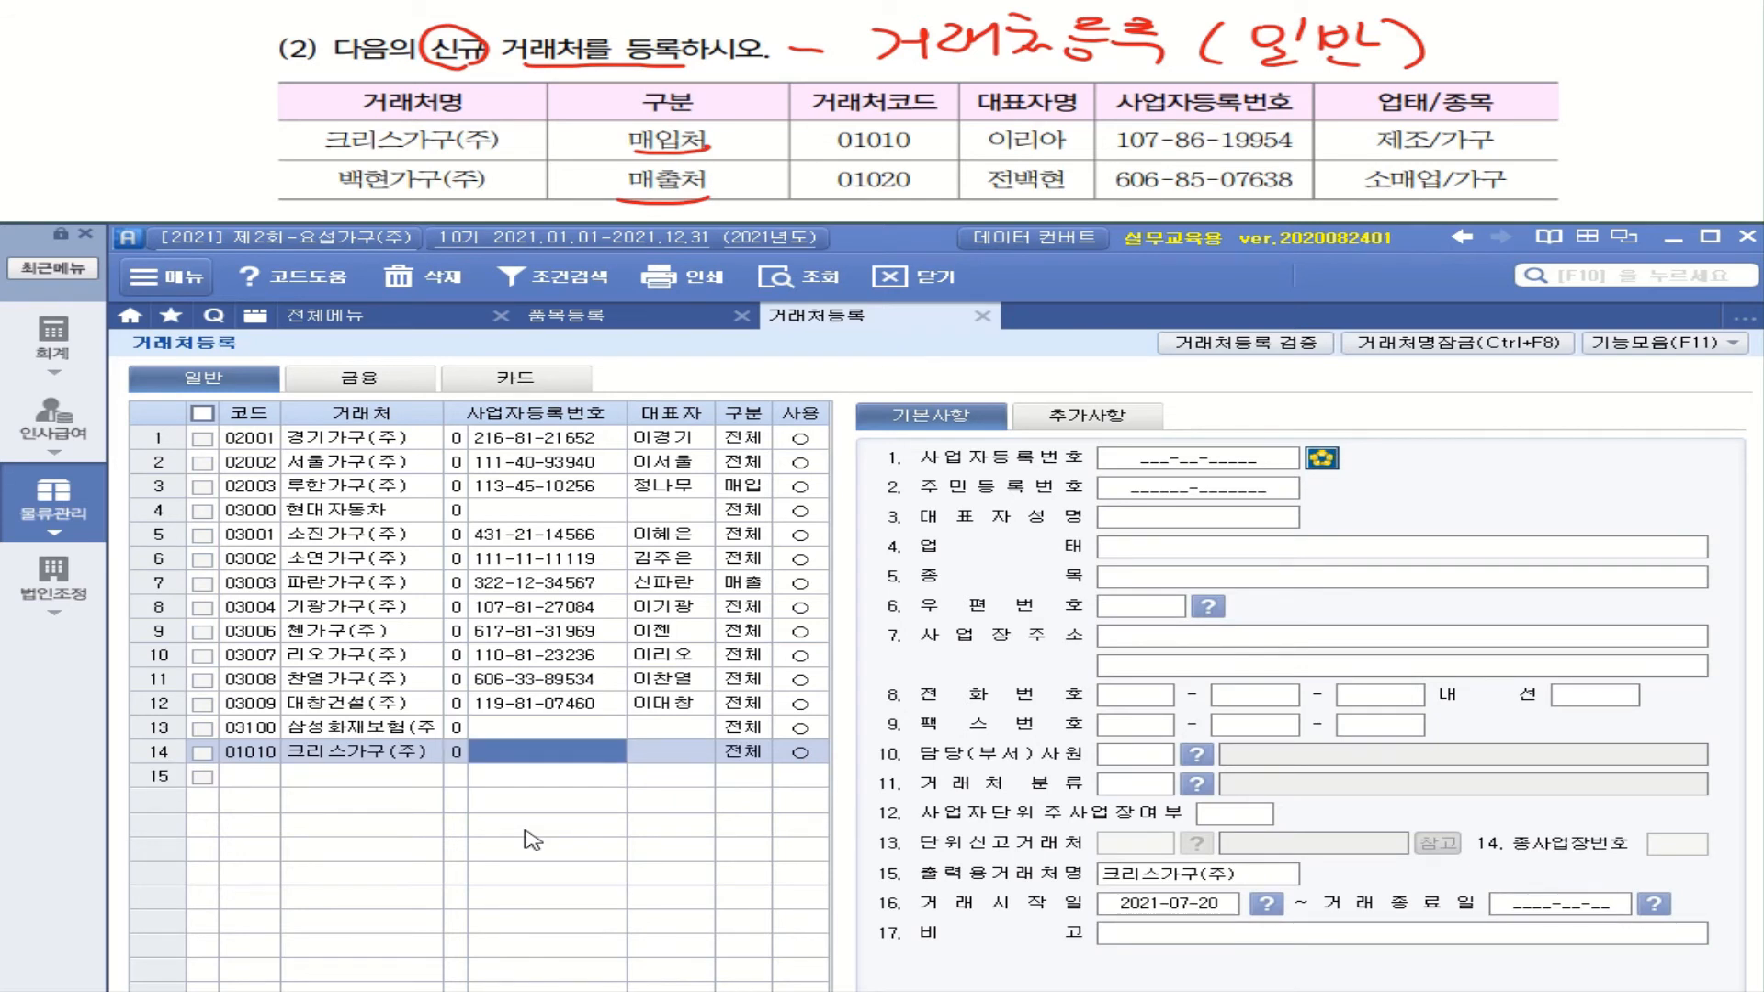
Enter the business registration number given for 크리스가구(주).
type("107-86-1")
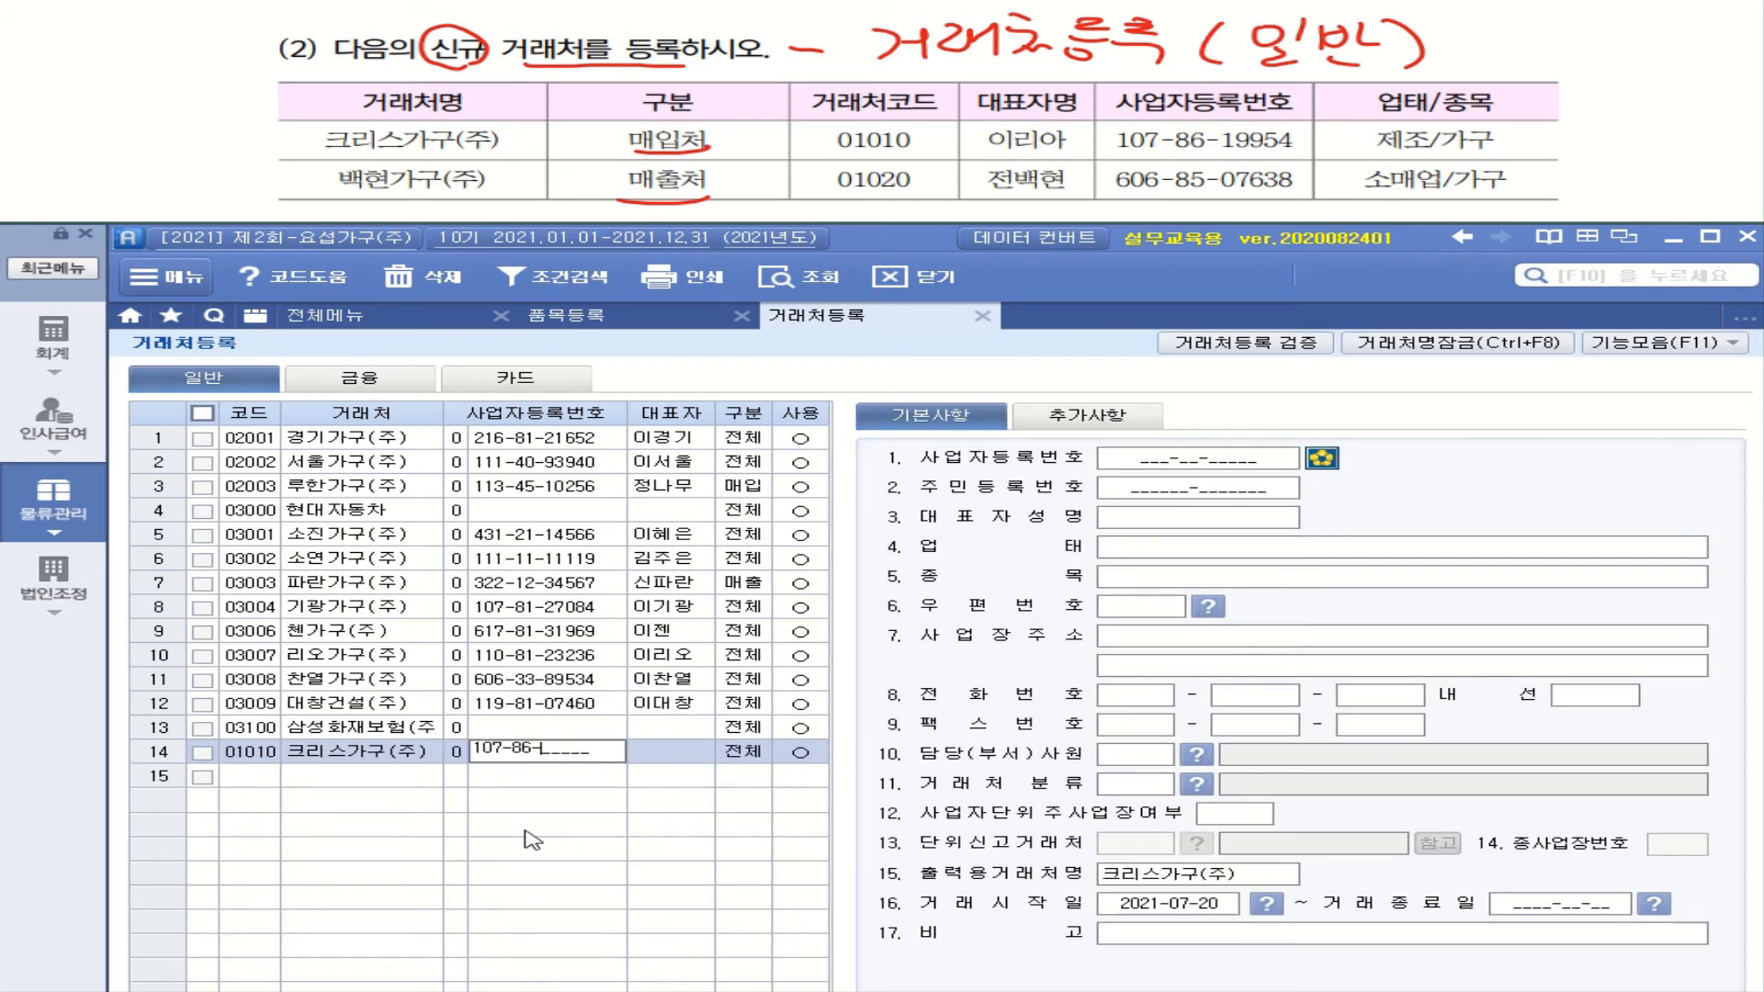
type("9954")
key("Return")
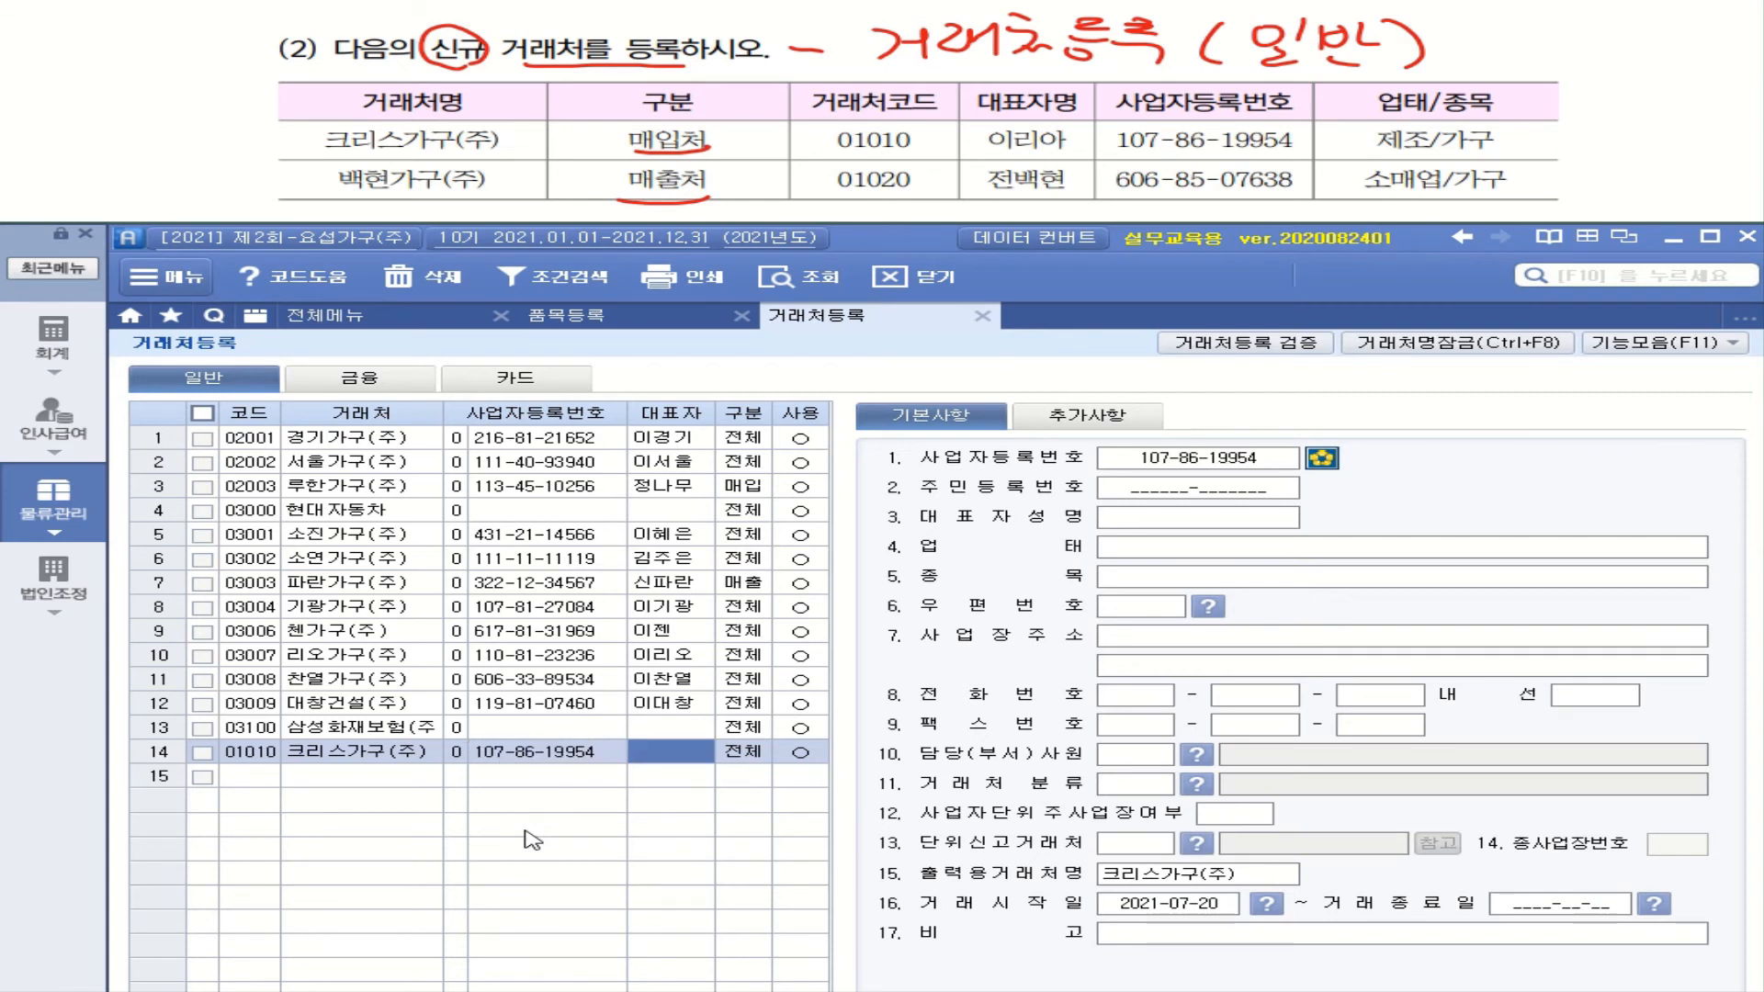
Enter the representative's name for 크리스가구(주), classify the partner as 매입 and keep its usage status as ○.
type("이리")
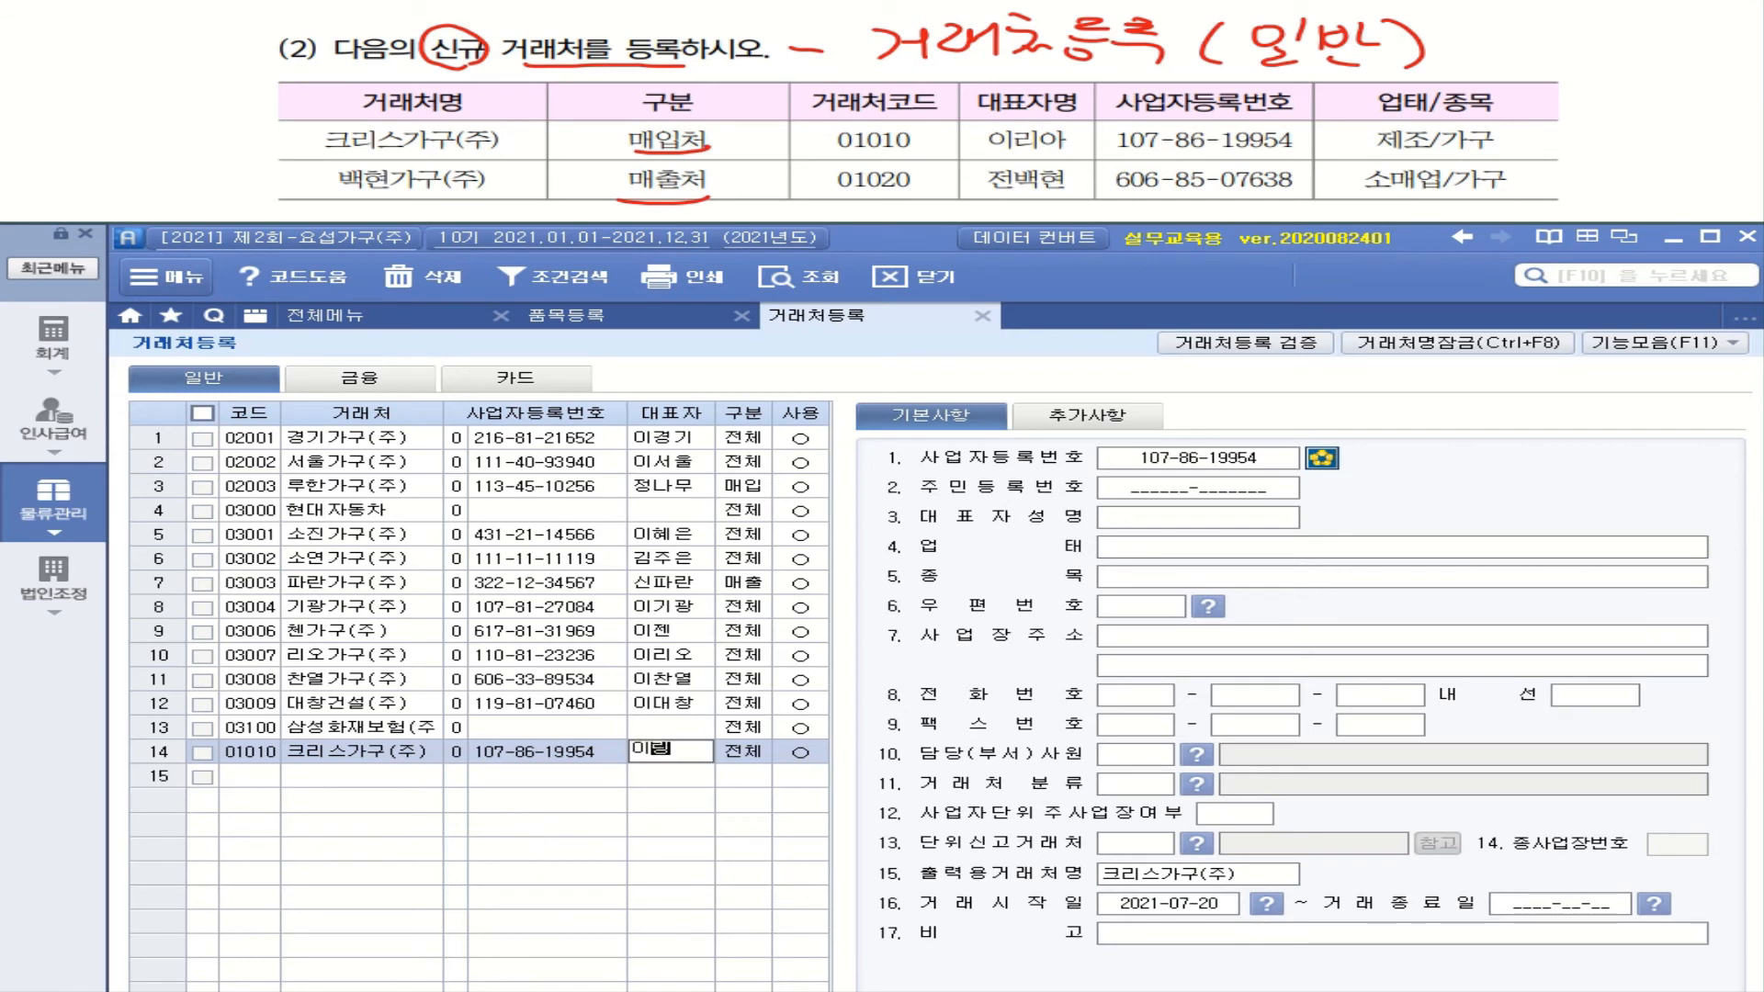
type("아")
key("Return")
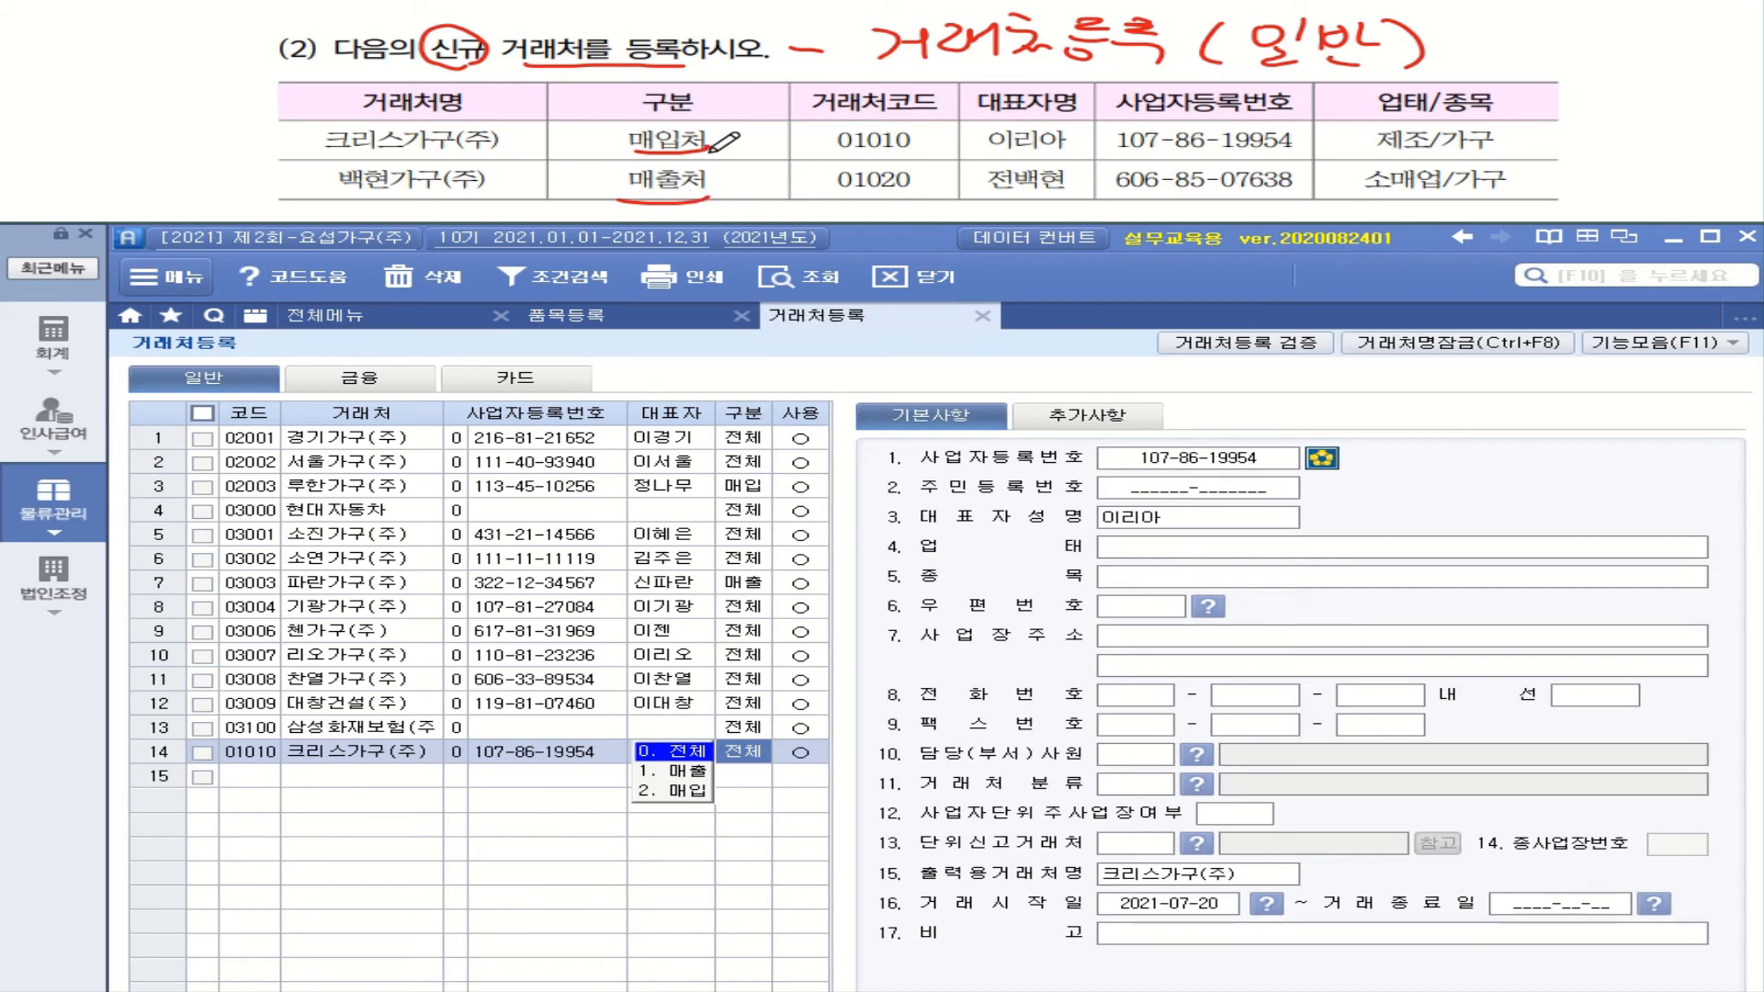
left_click(691, 794)
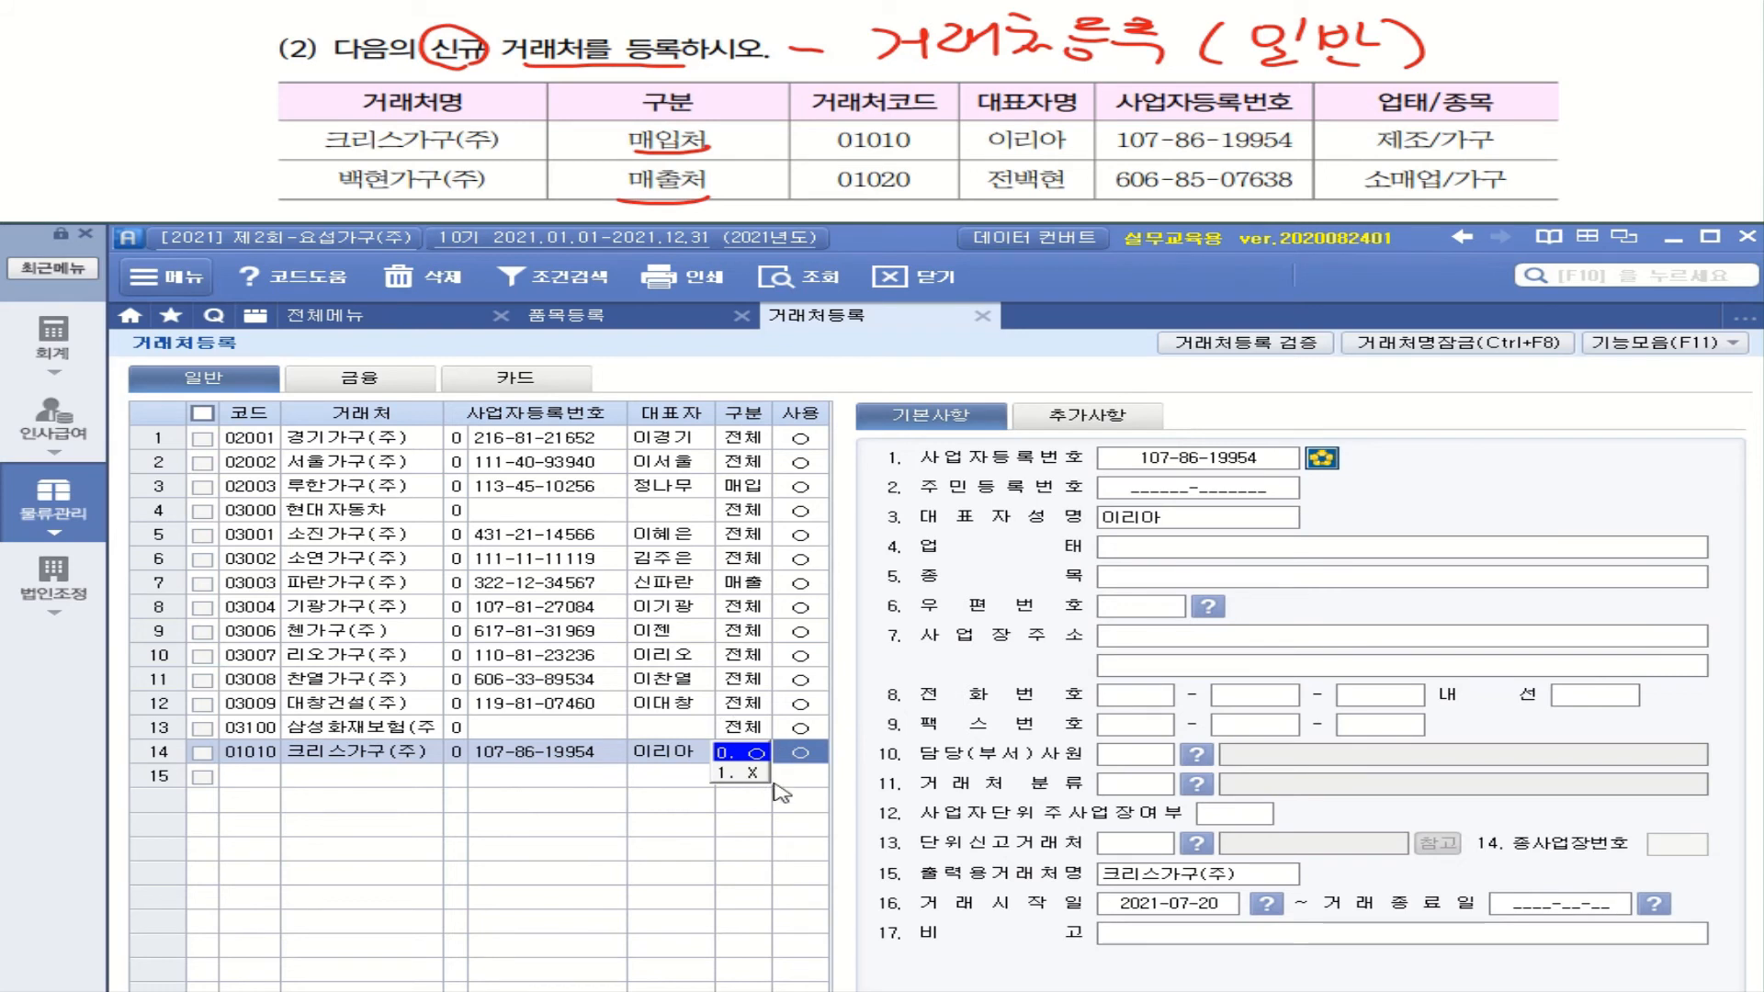
key("Return")
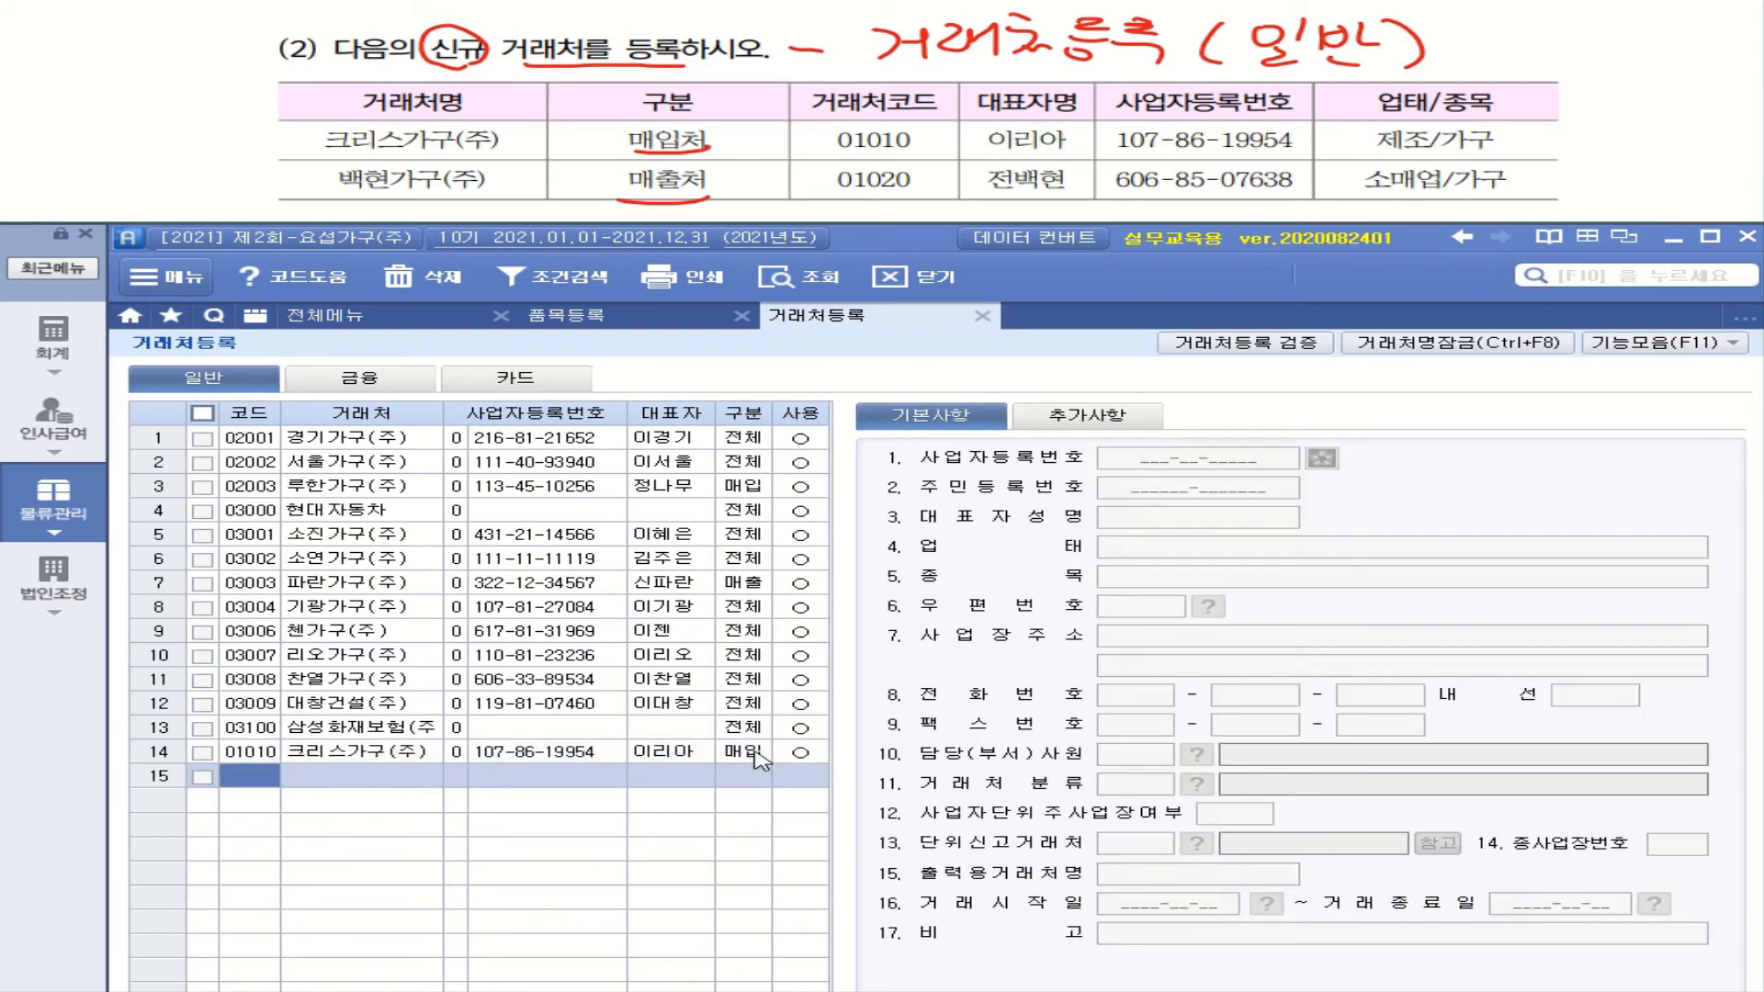
Fill in 제조 as the business type (업태) and 가구 as the business item (종목) of 크리스가구(주).
left_click(1163, 549)
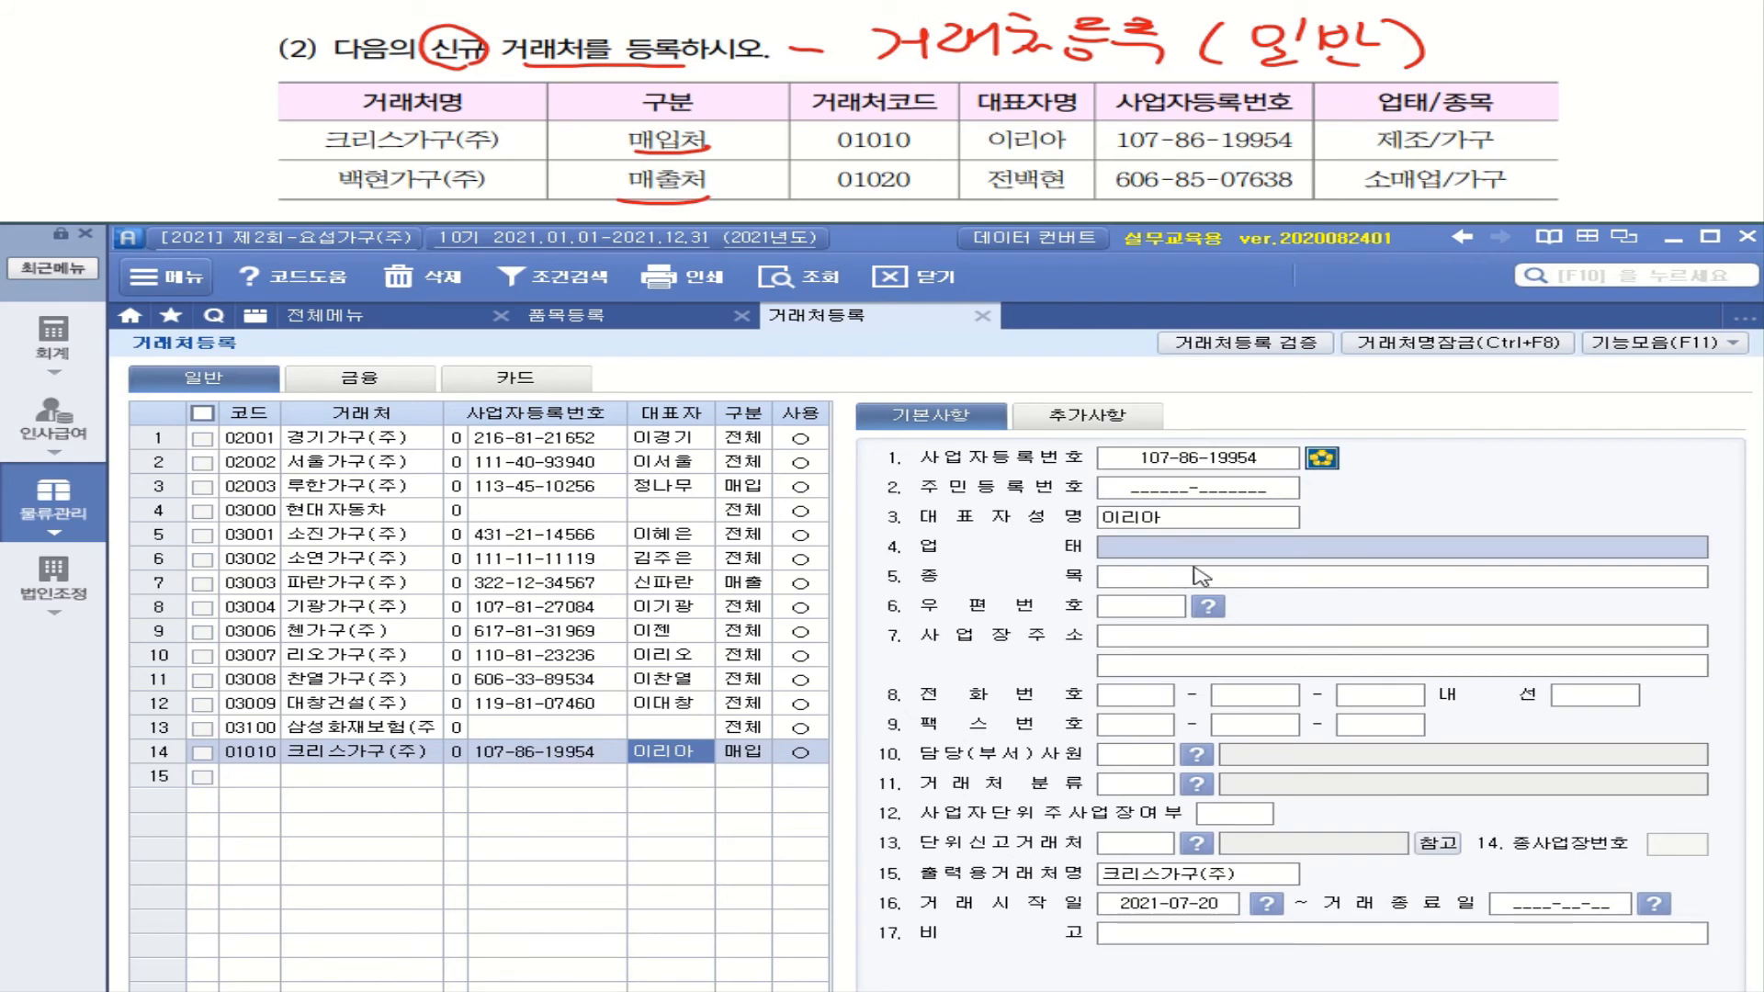
type("제조")
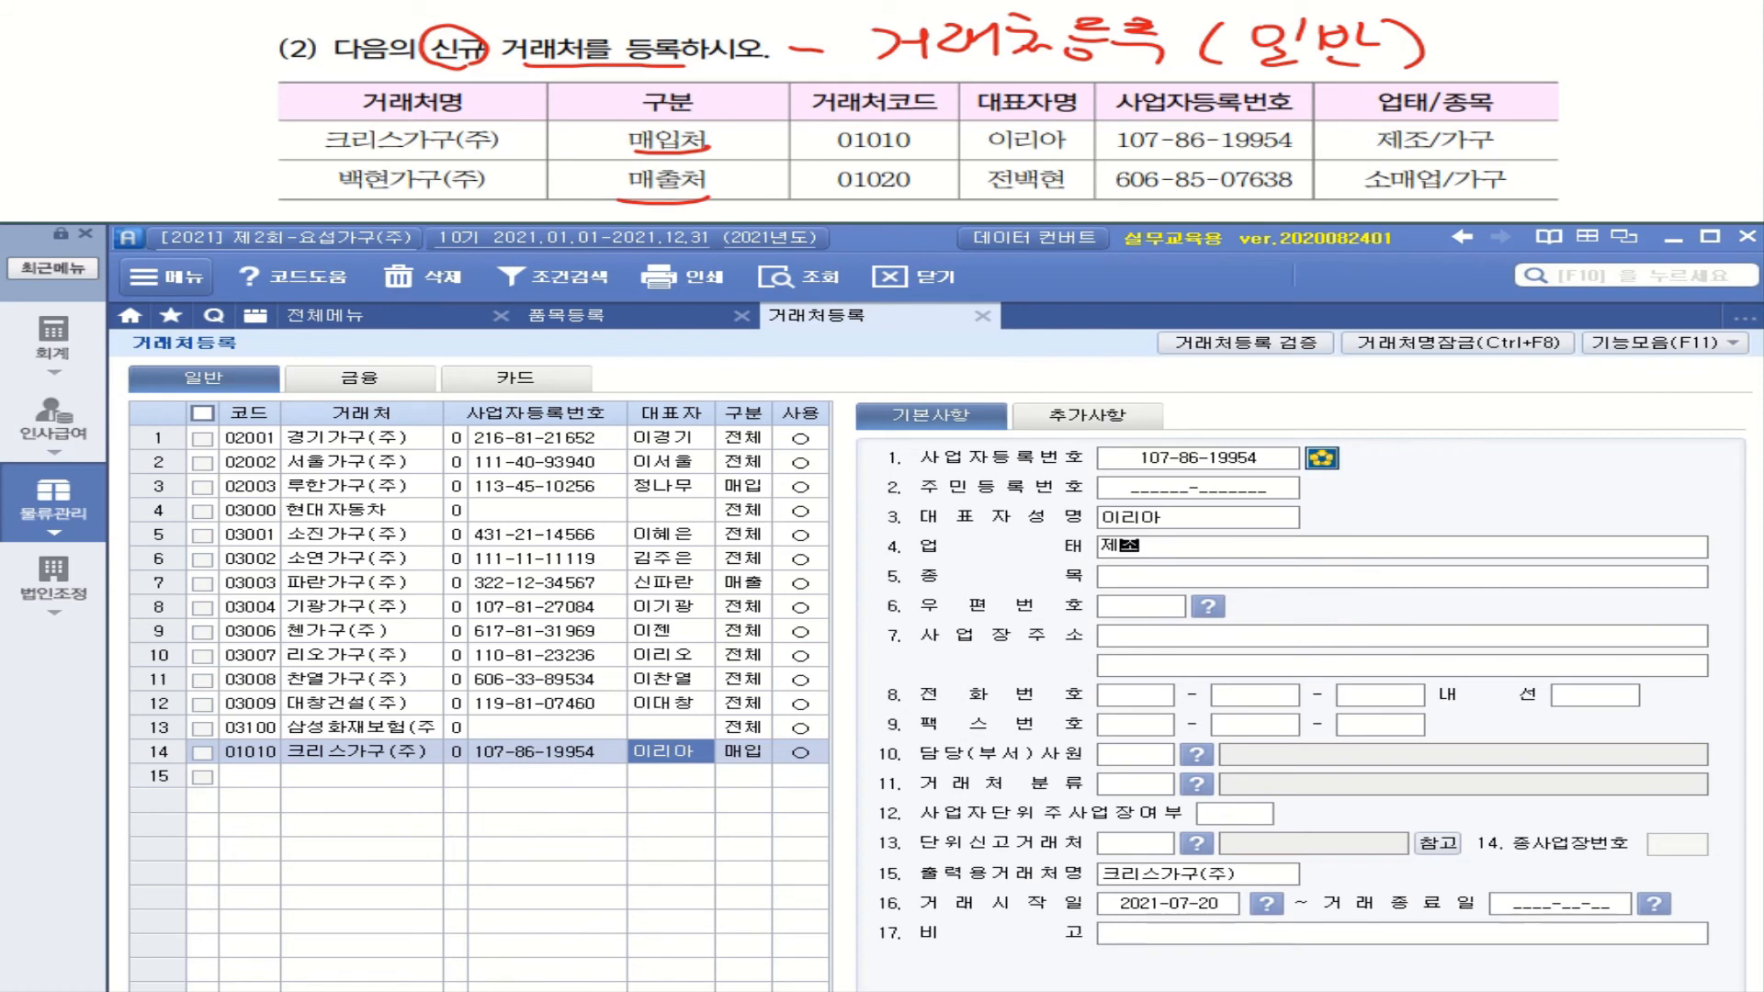
left_click(1200, 576)
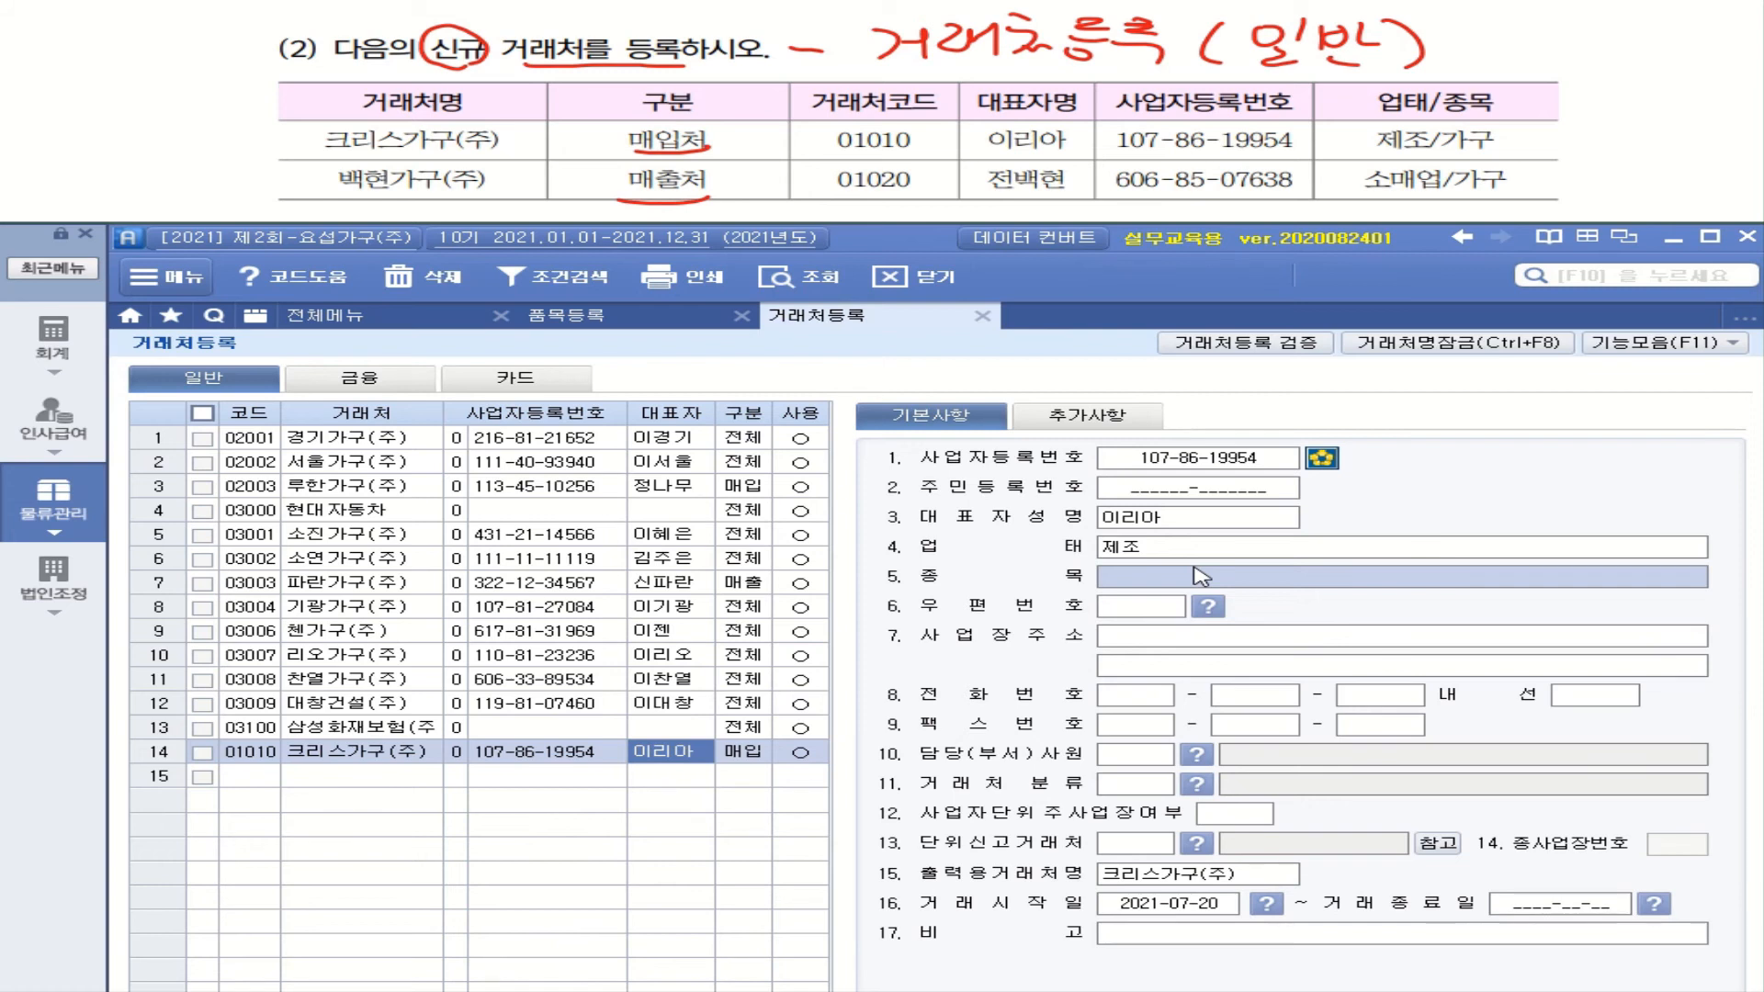
type("가")
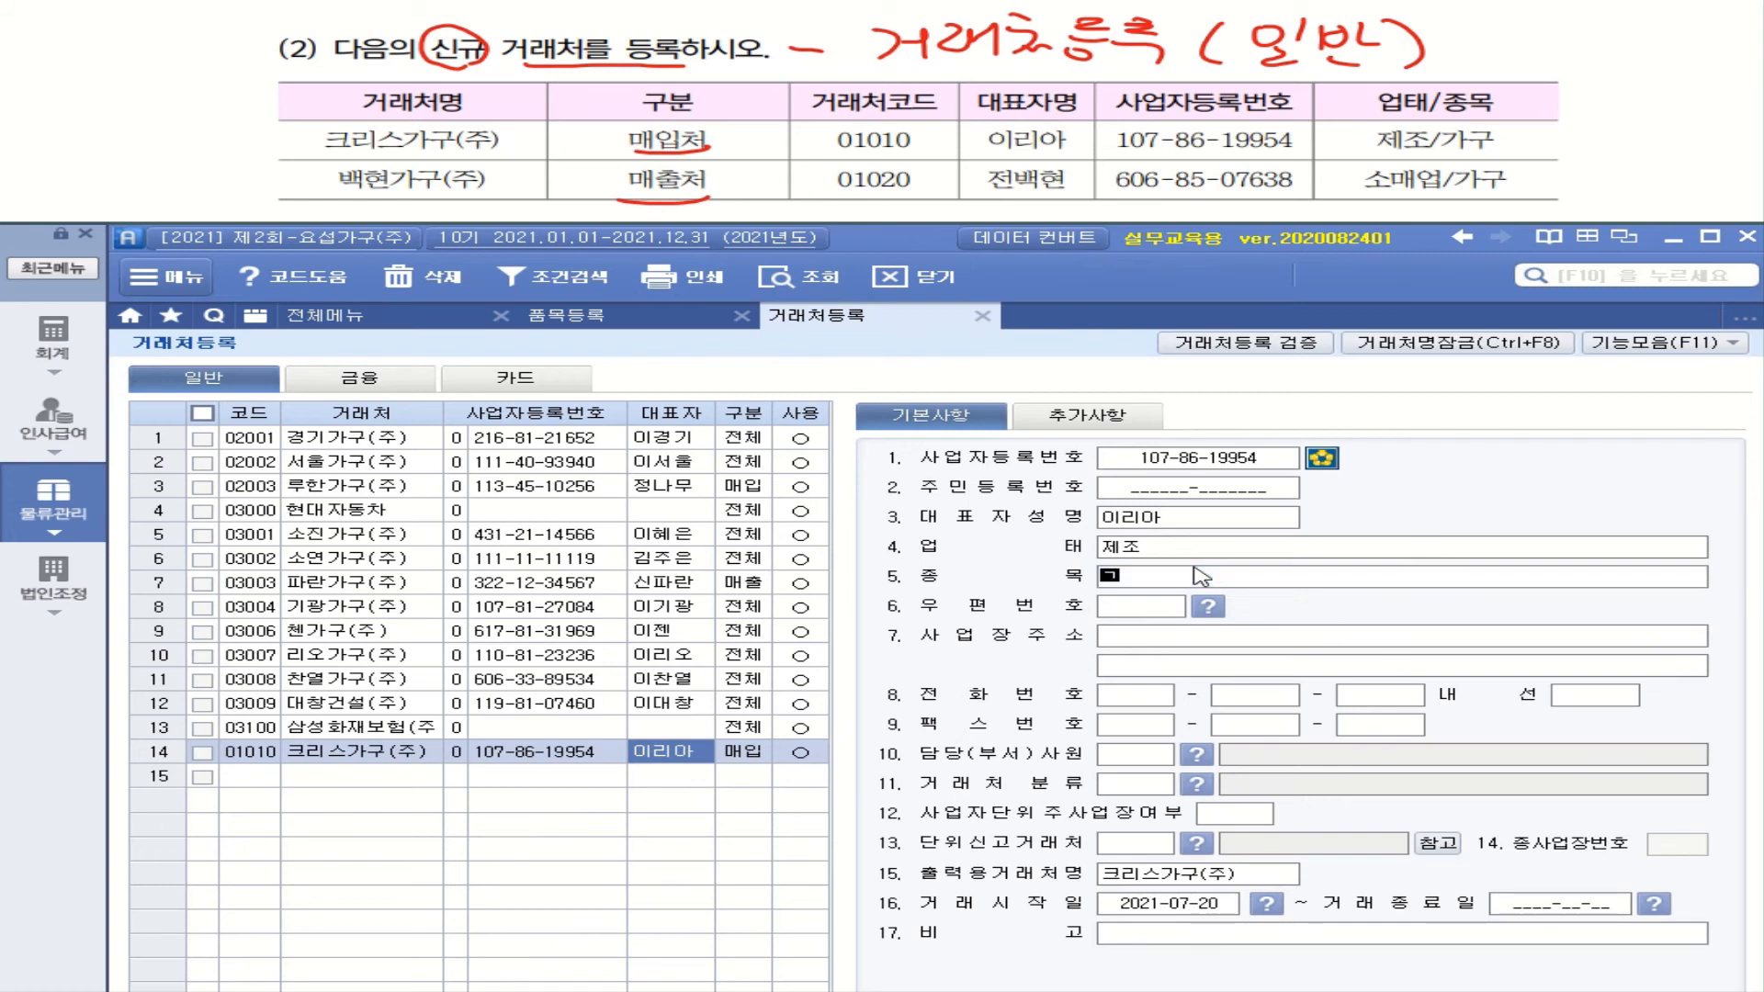
type("ㄱㅜ")
key("Return")
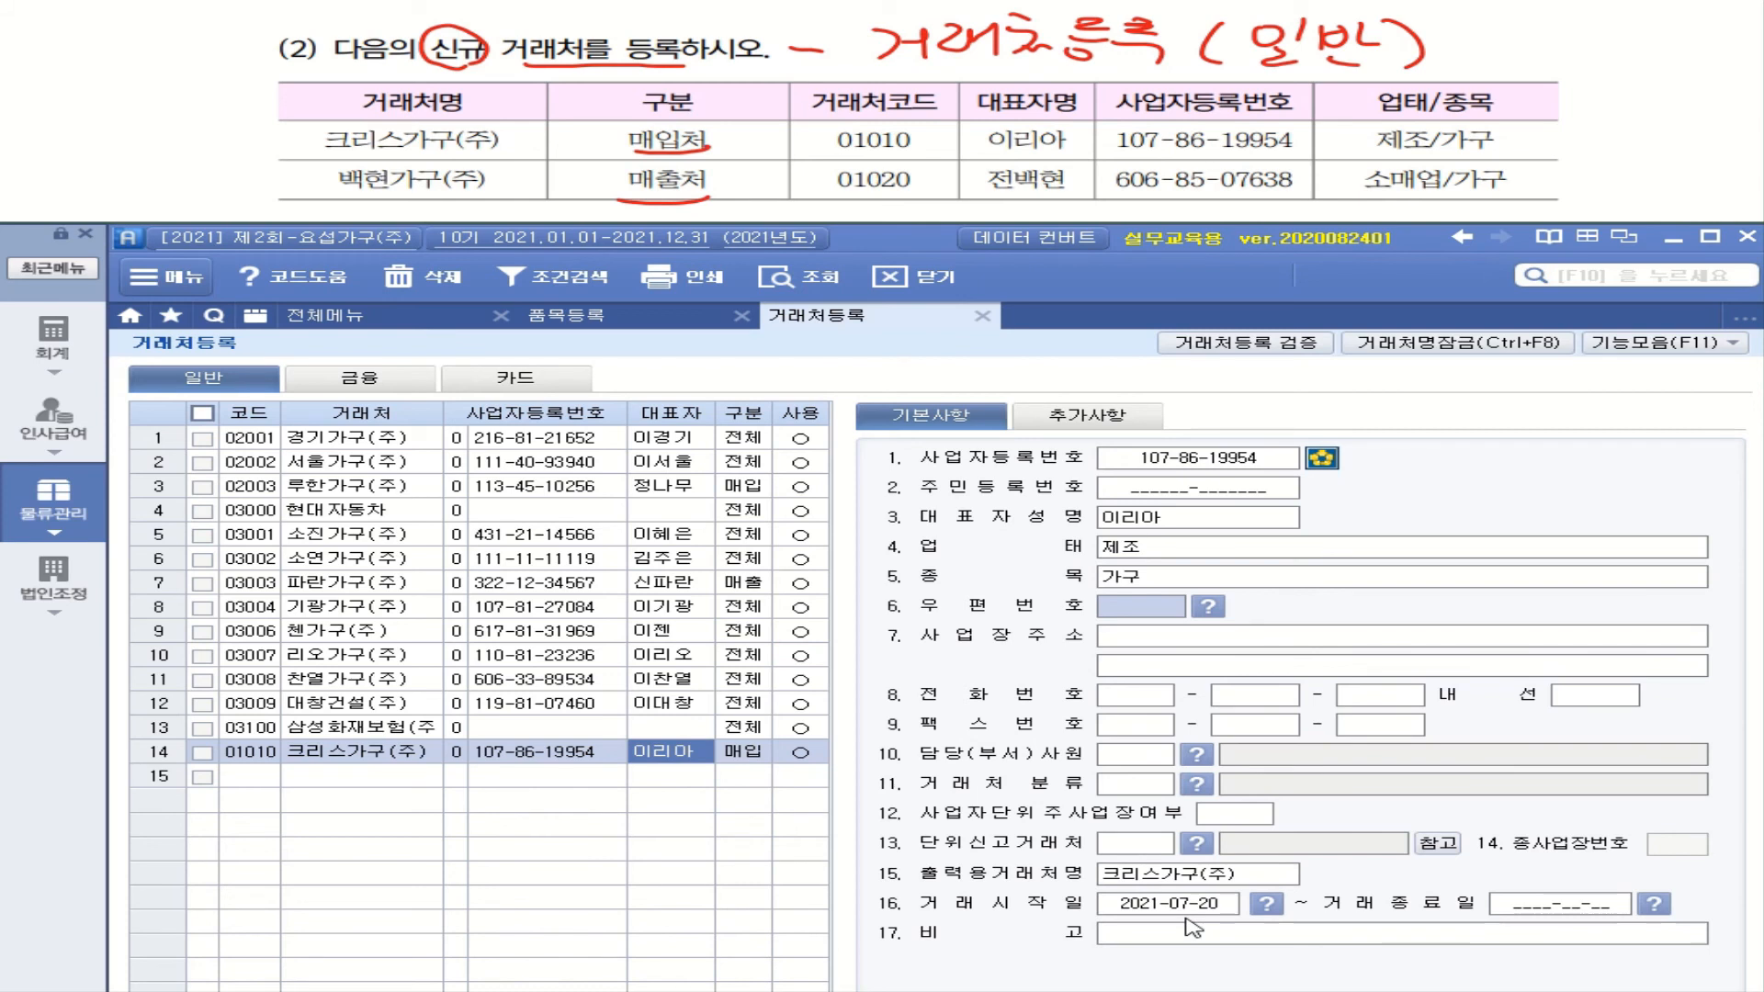
Start a new general trading partner named 백현가구(주) with the partner code listed for it.
left_click(253, 778)
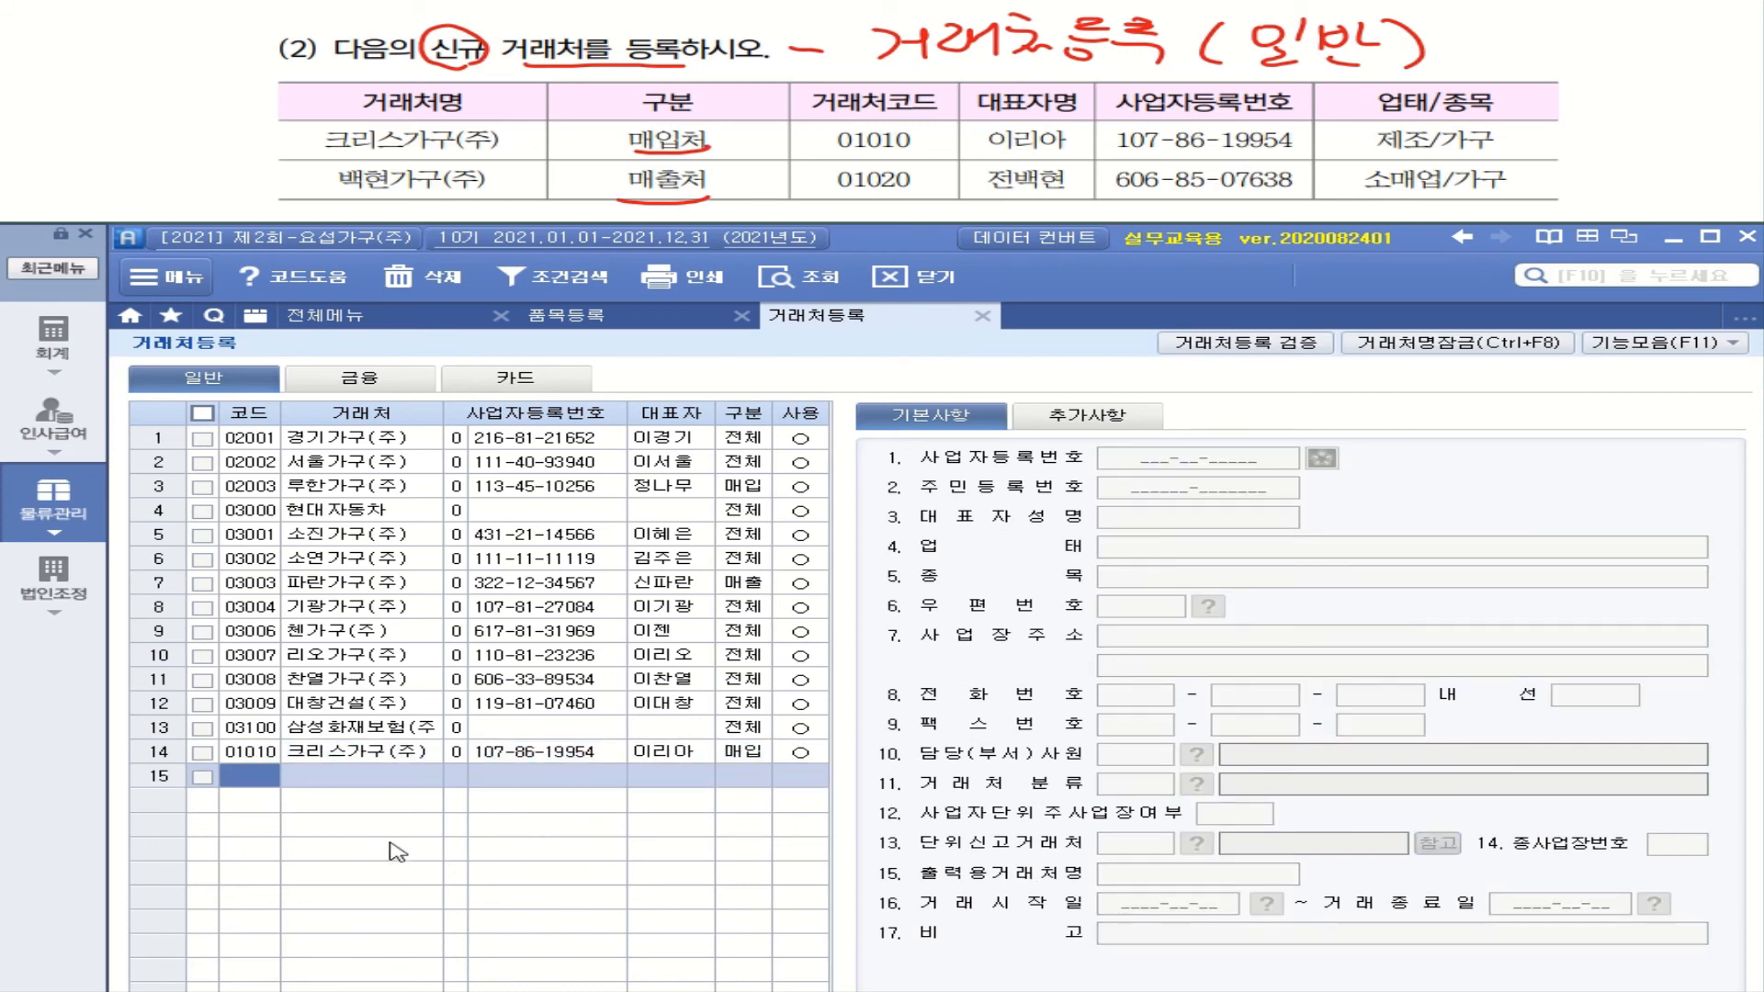
type("01020")
key("Return")
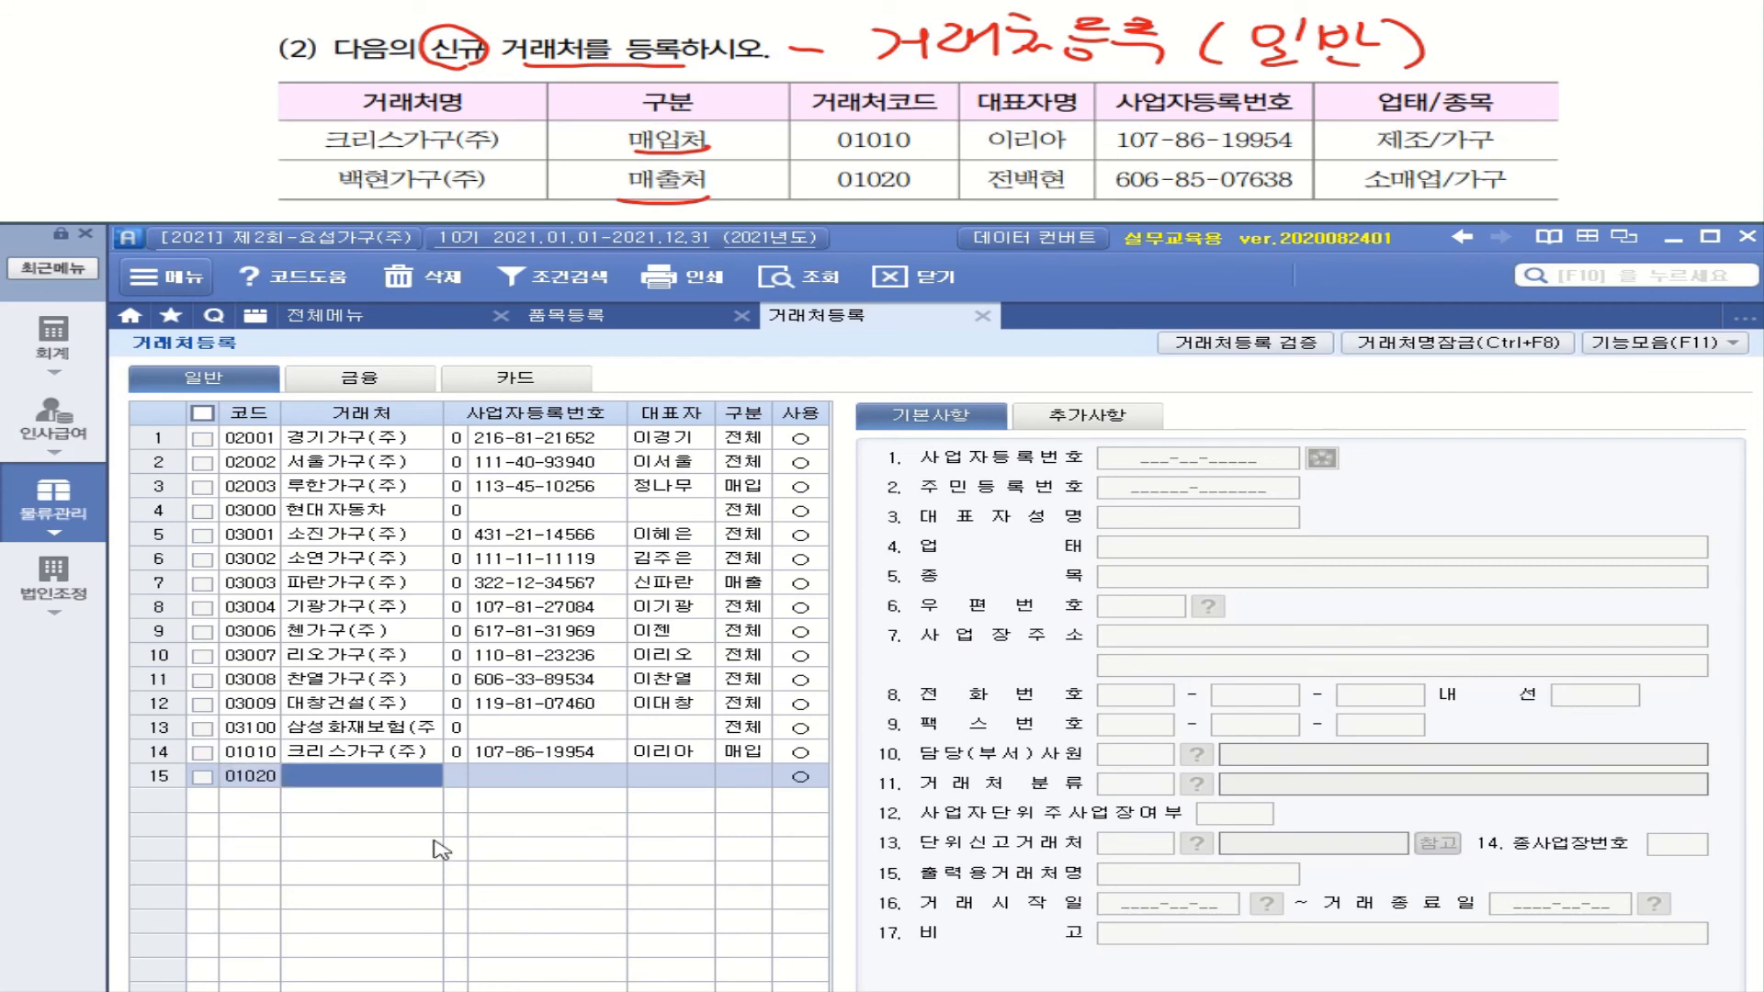
type("백")
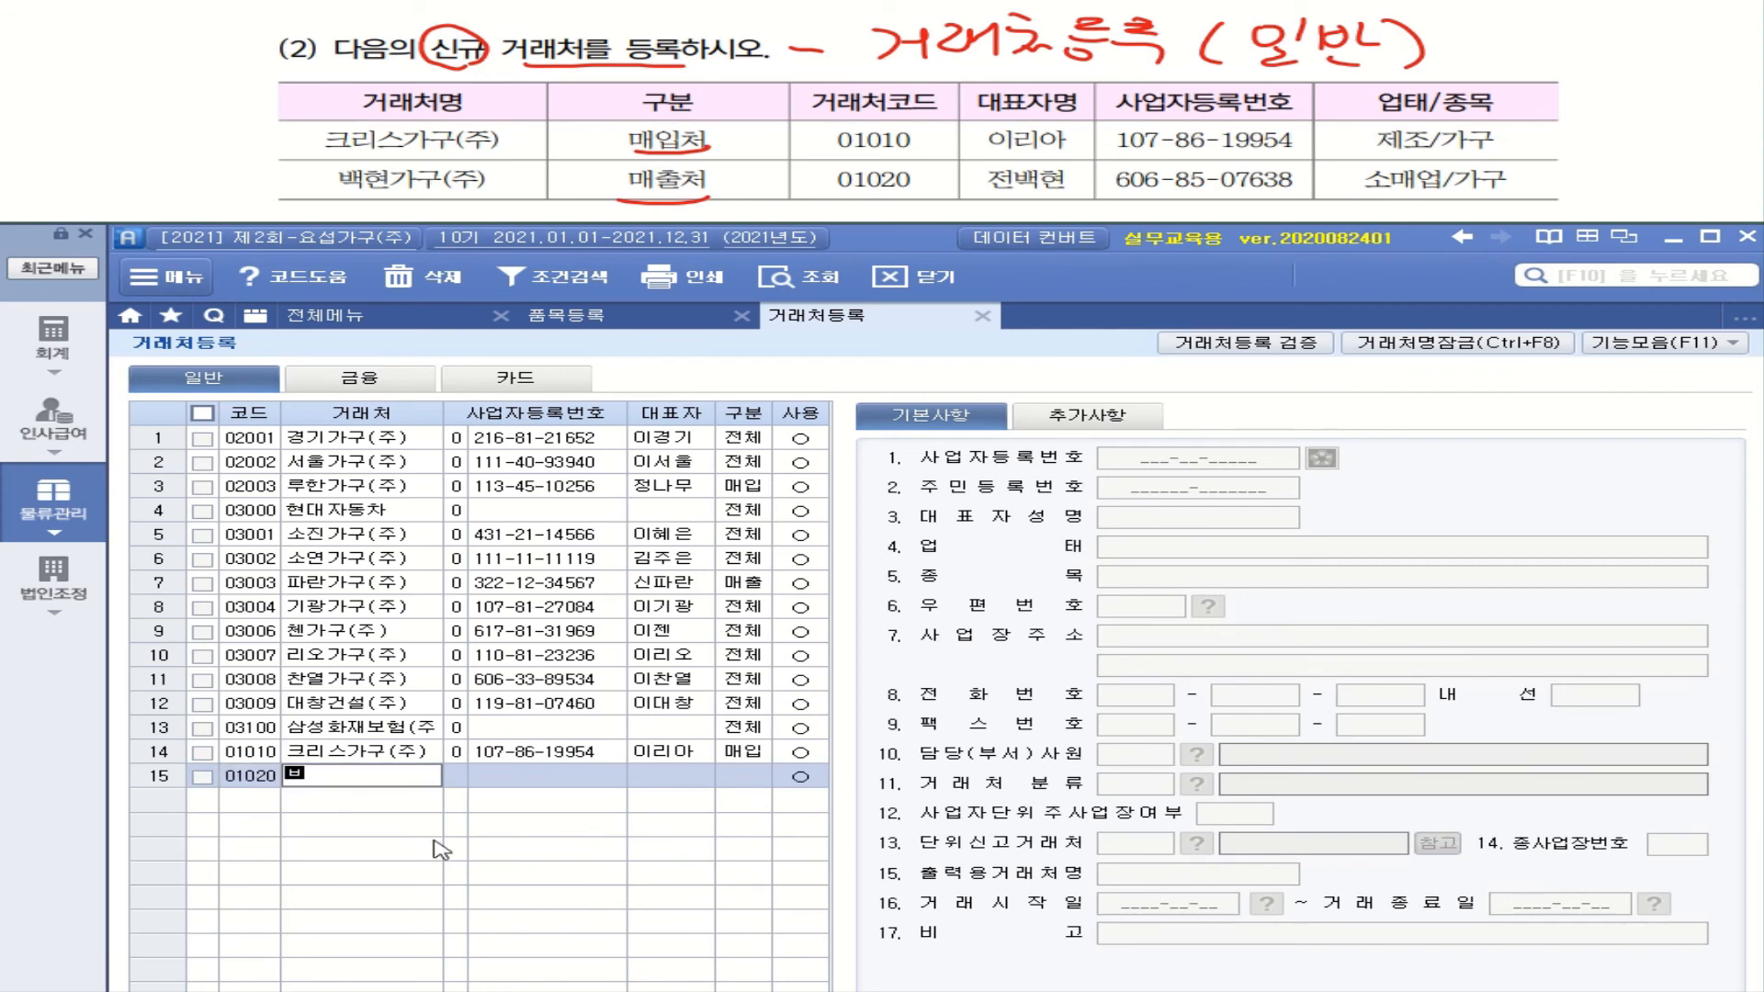
type("현가구(주)")
key("Return")
key("Return")
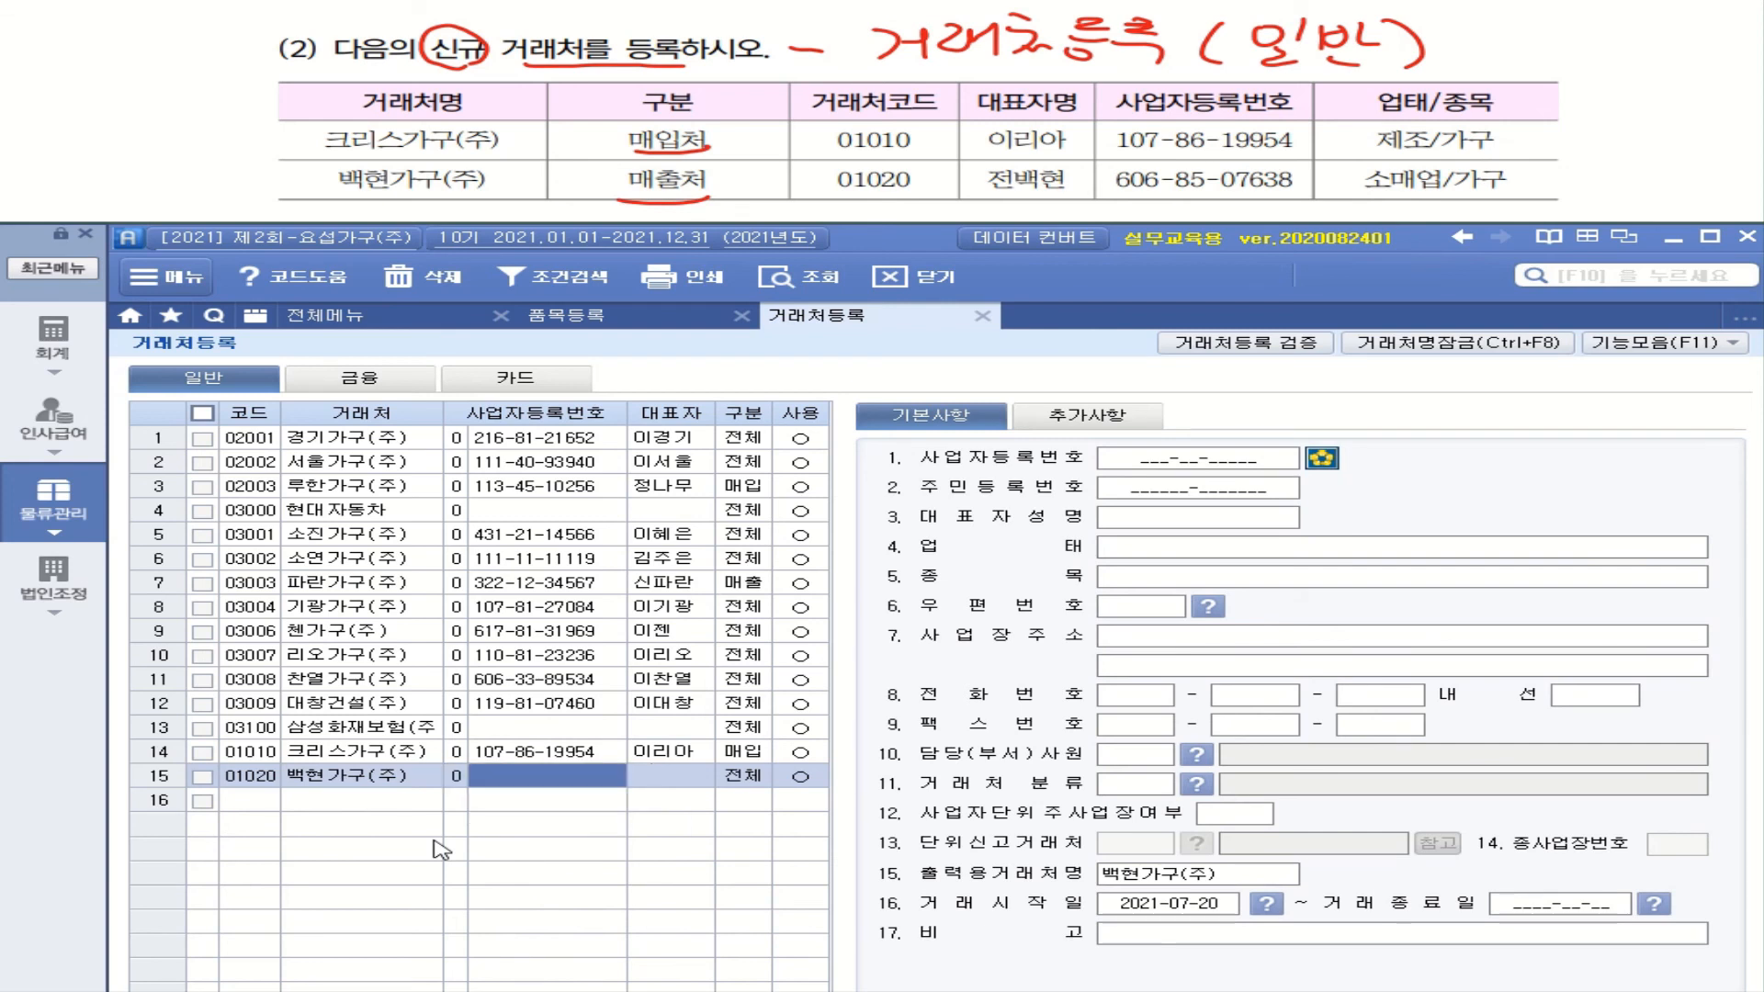
Enter the business registration number given for 백현가구(주).
type("606-85-")
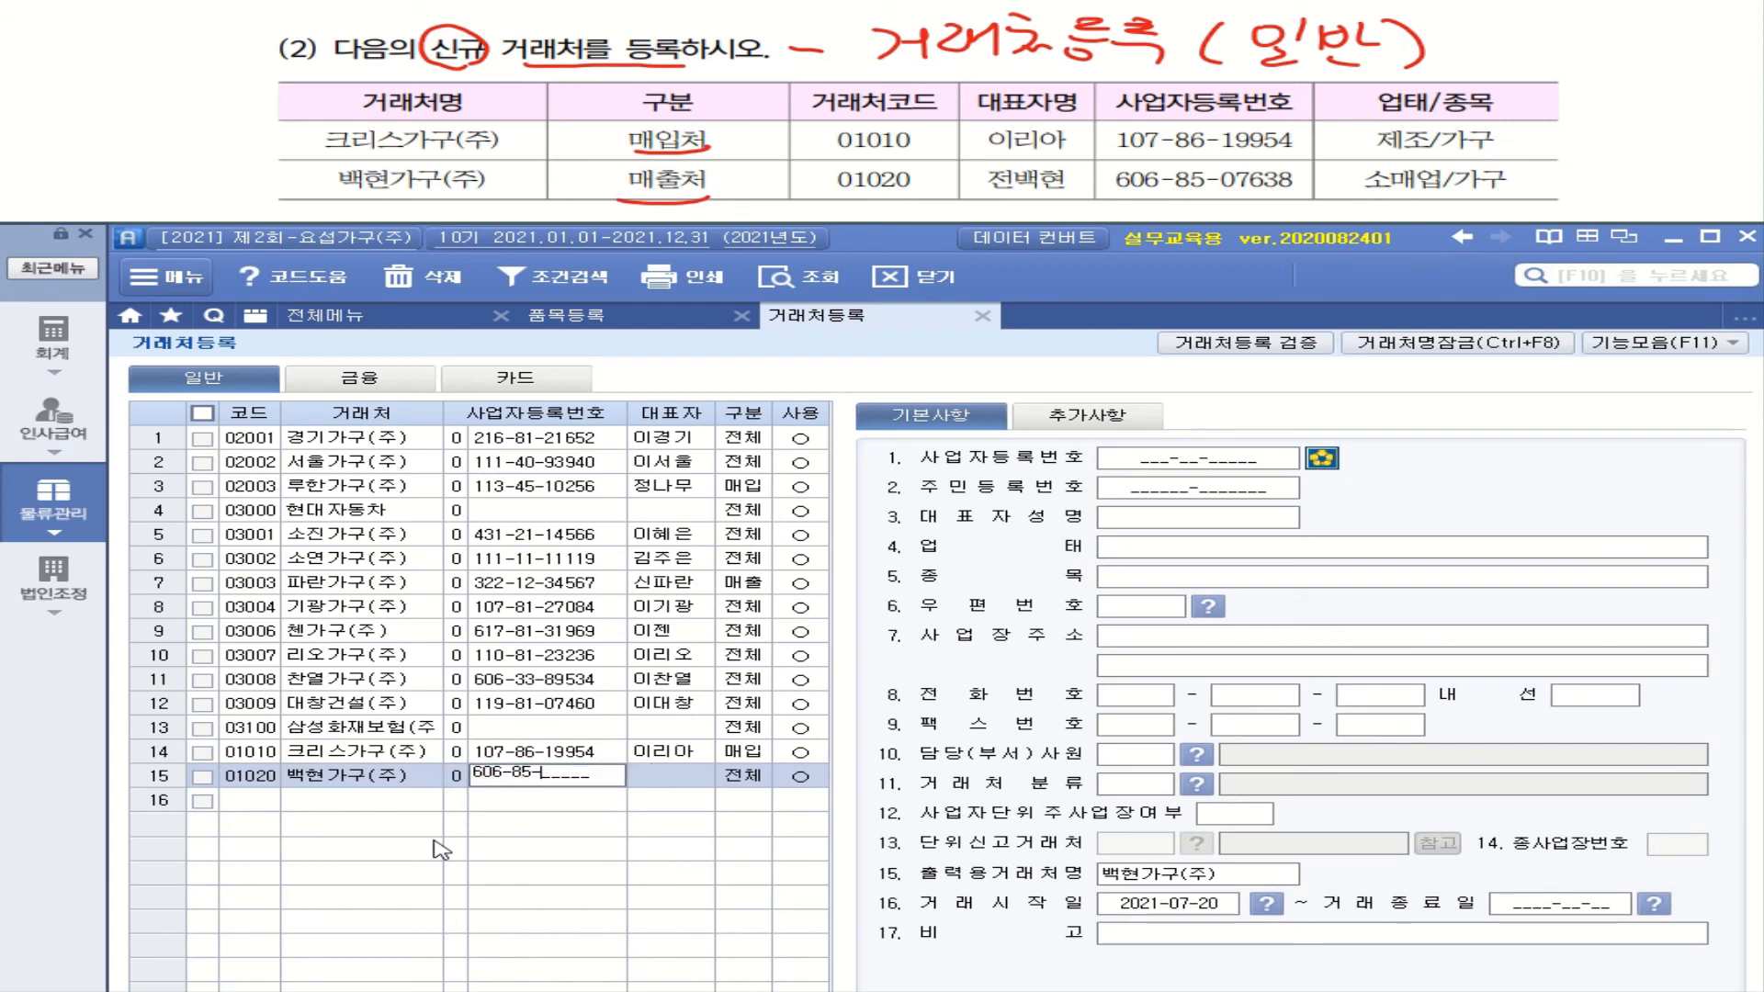
type("07638")
key("Return")
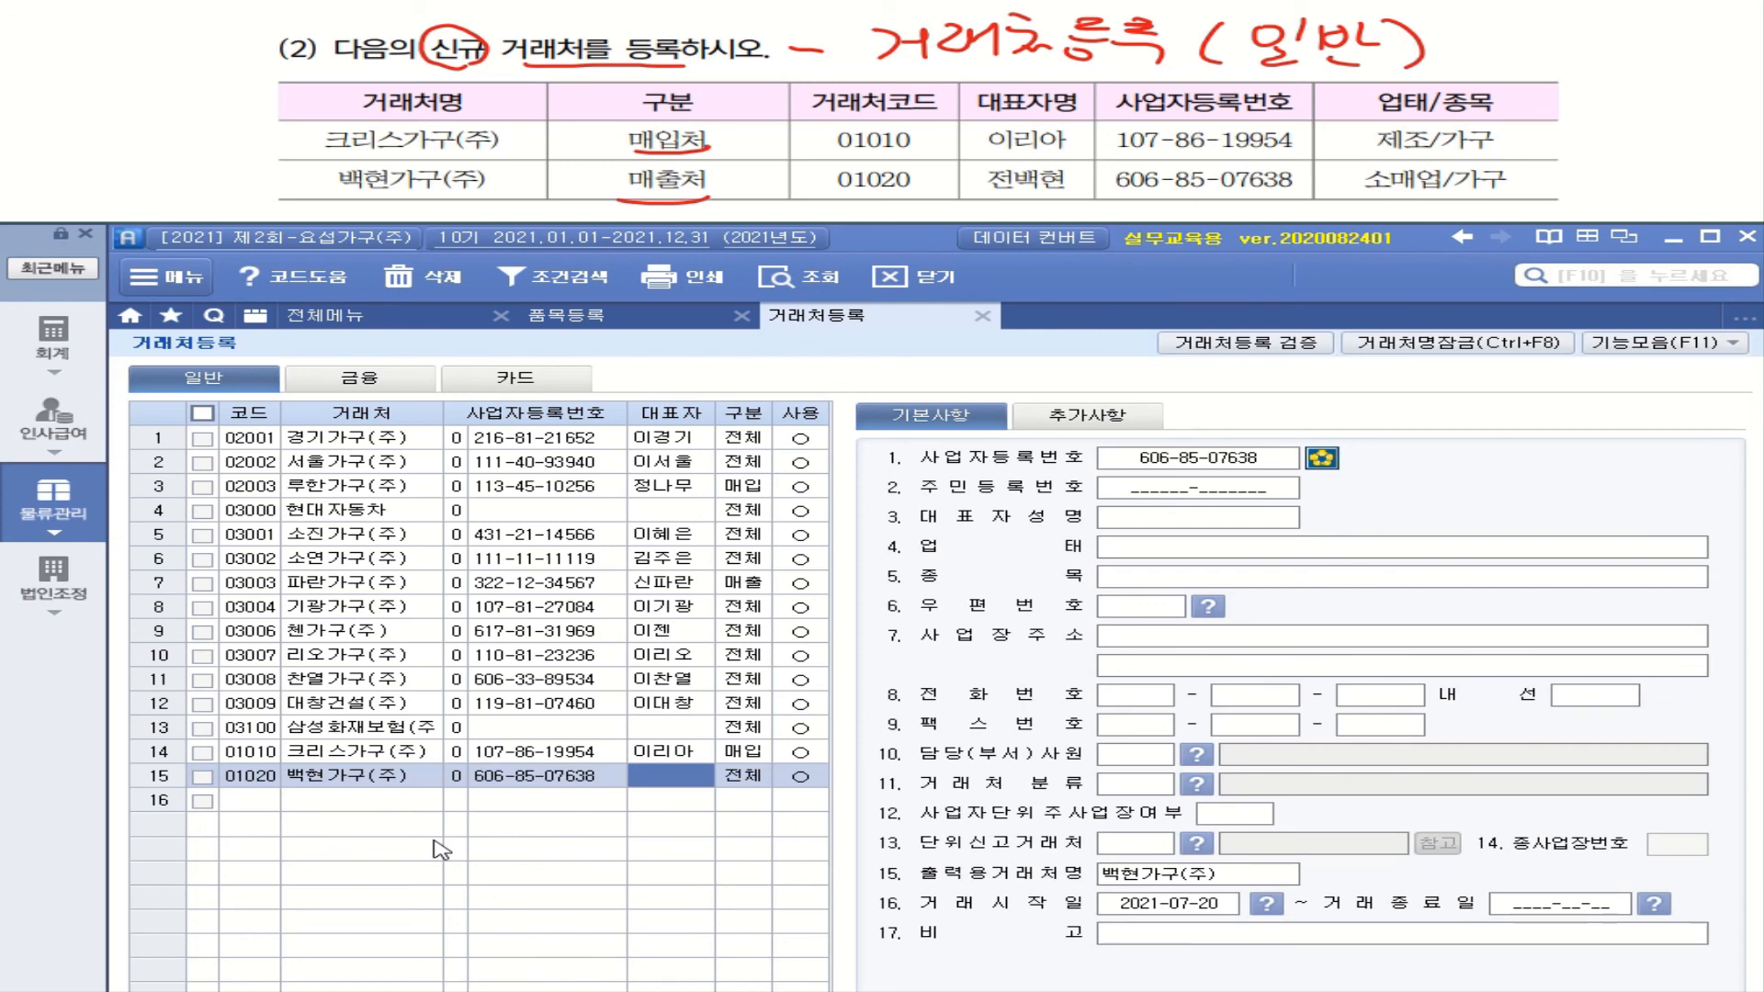
Enter the representative's name for 백현가구(주), classify the partner as 매출 and keep its usage status as ○.
type("전ㅂ")
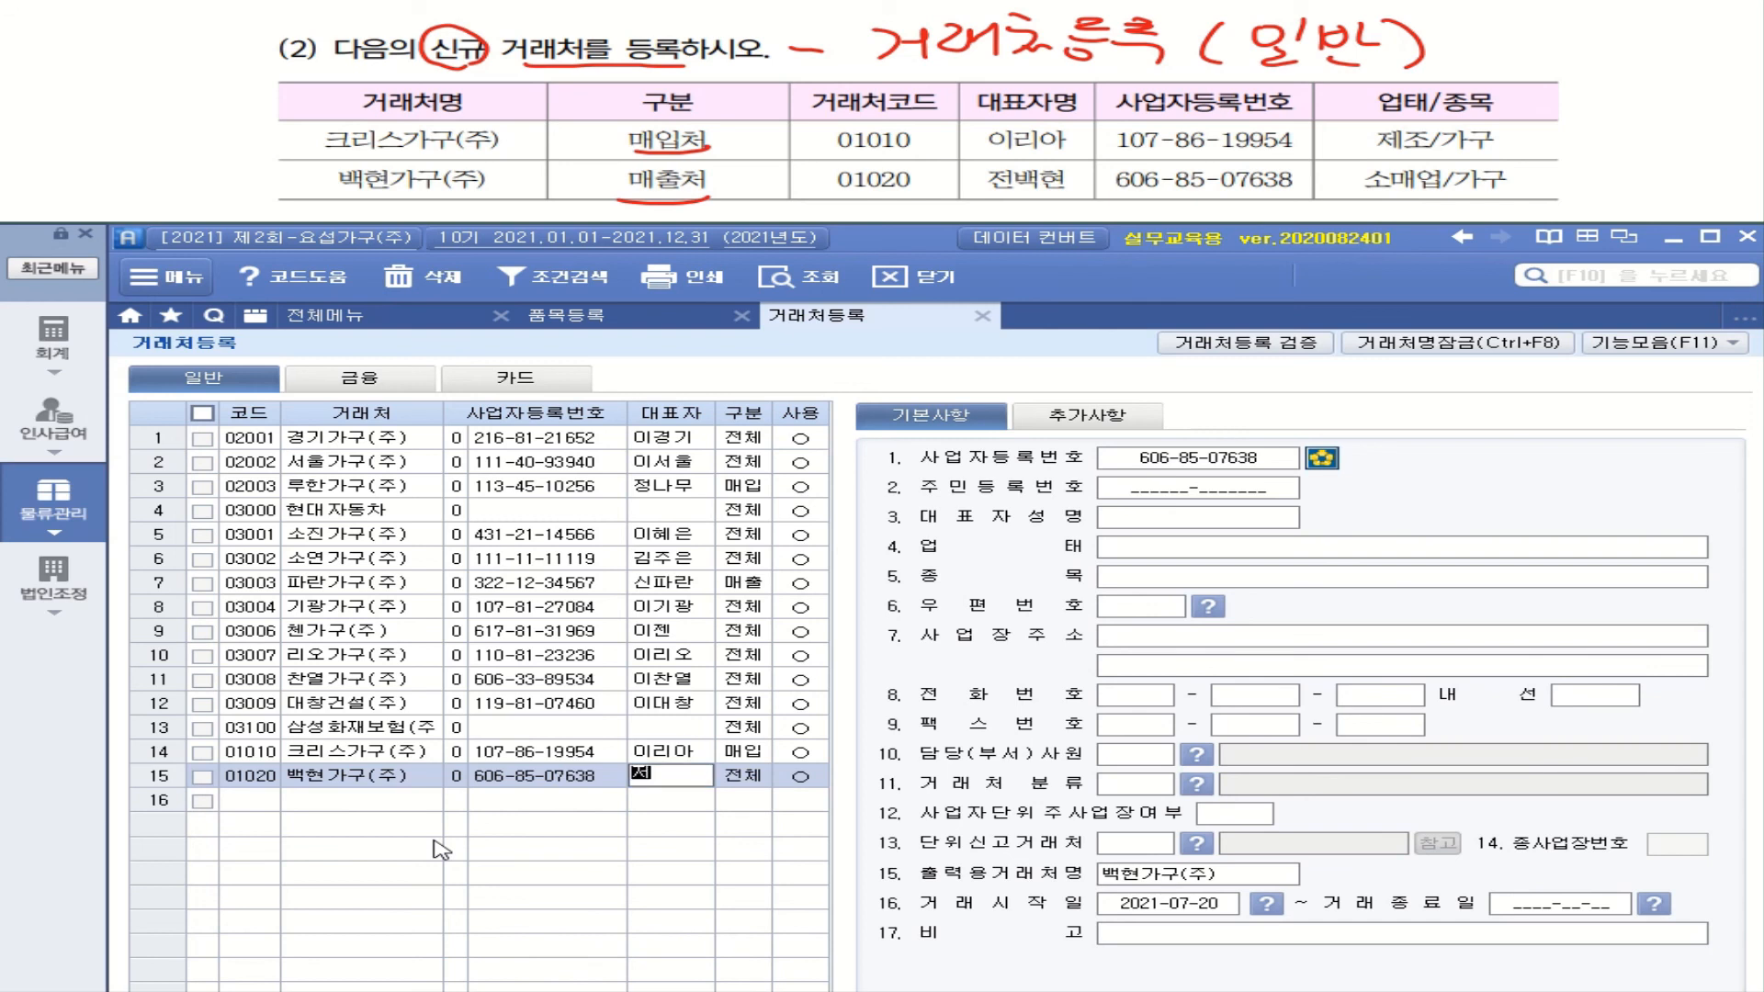
type("ㅐㄱㅎㅕㄴ")
key("Return")
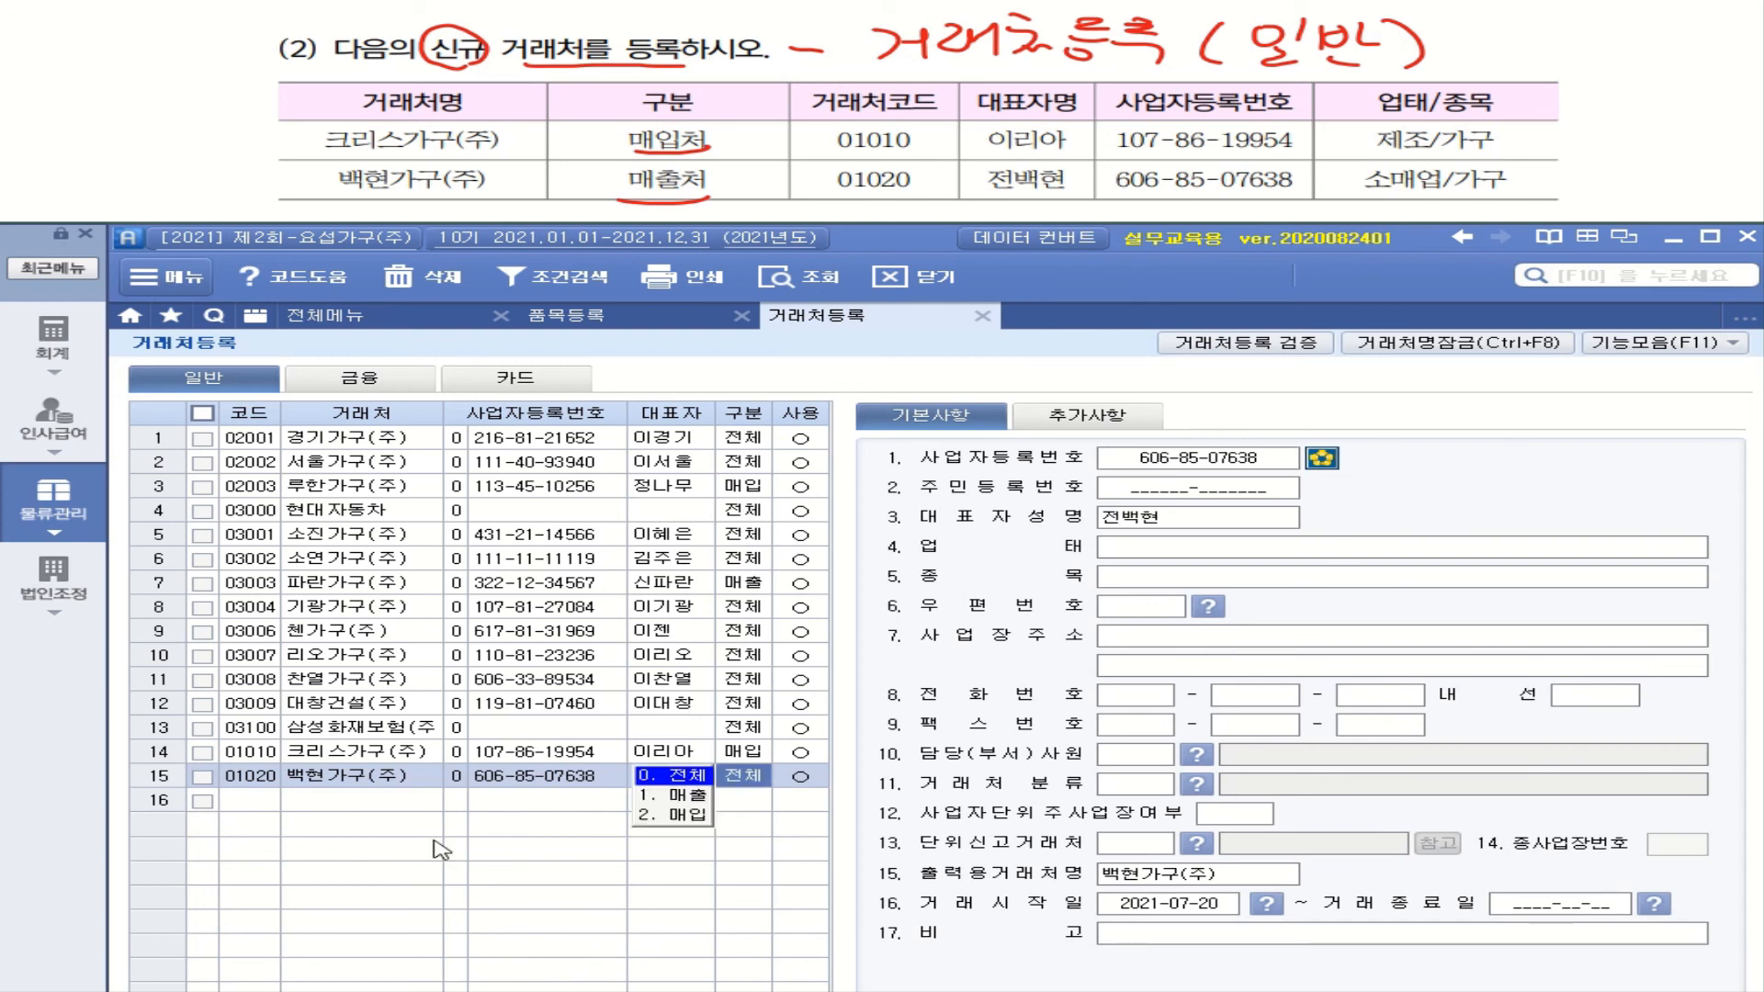
left_click(702, 792)
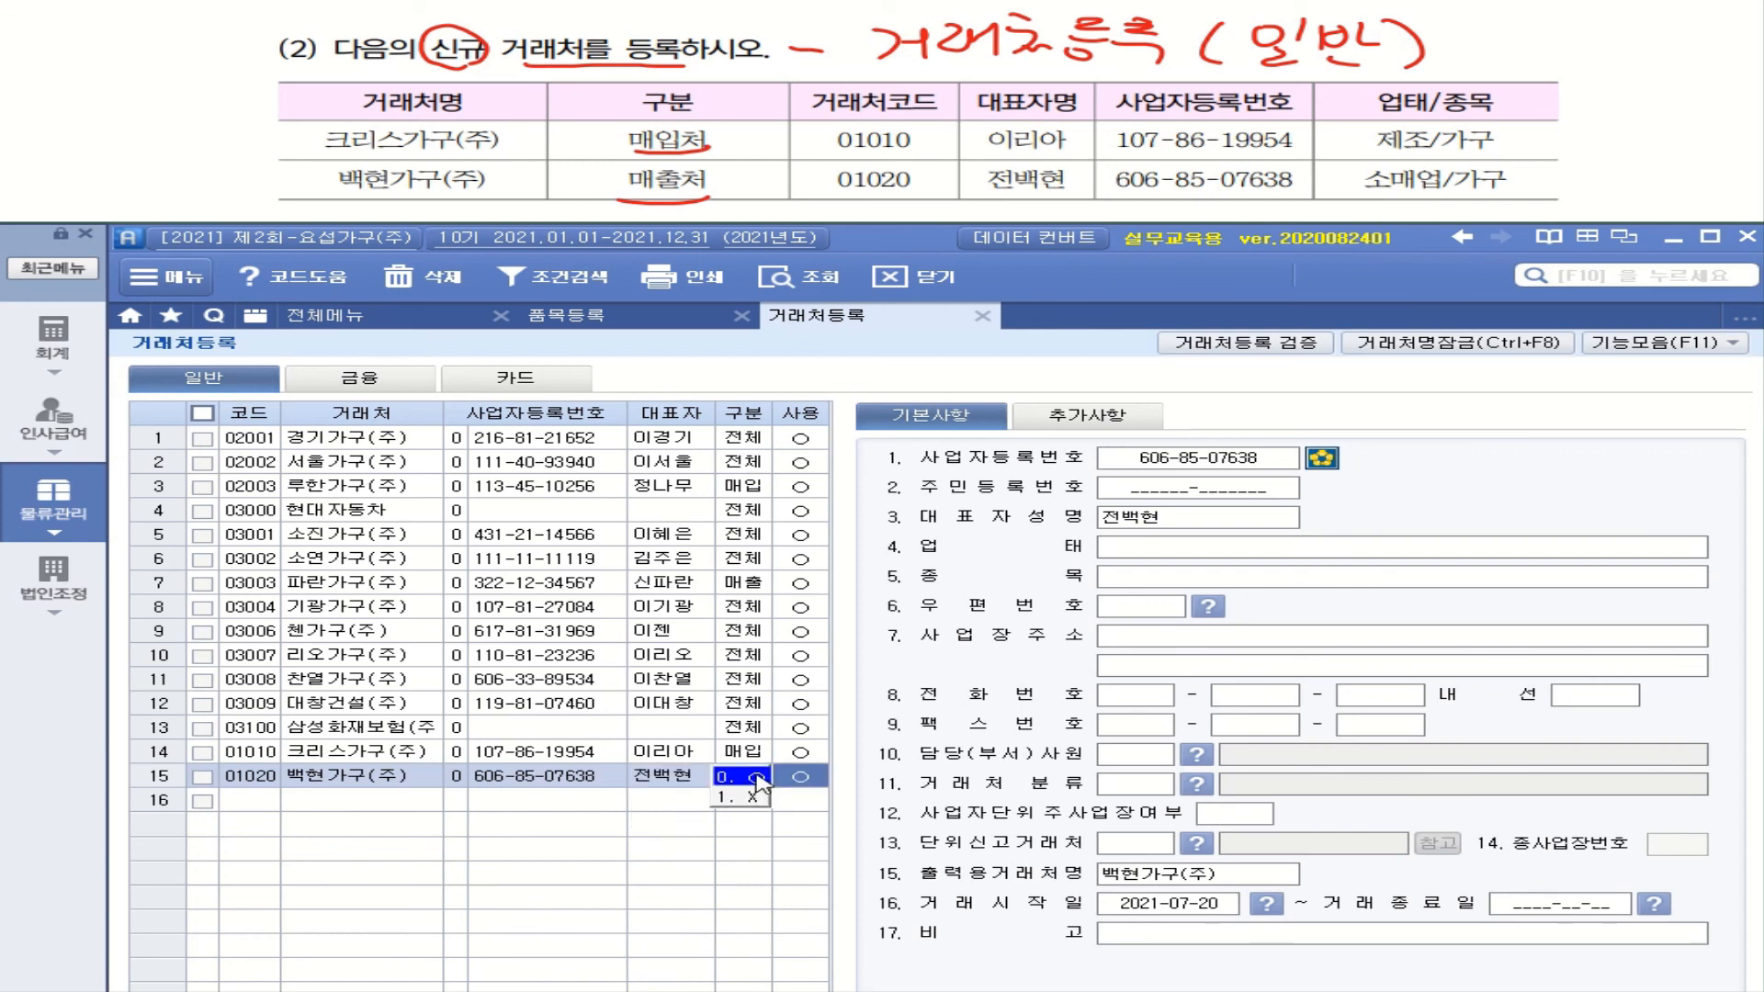
left_click(755, 778)
left_click(759, 778)
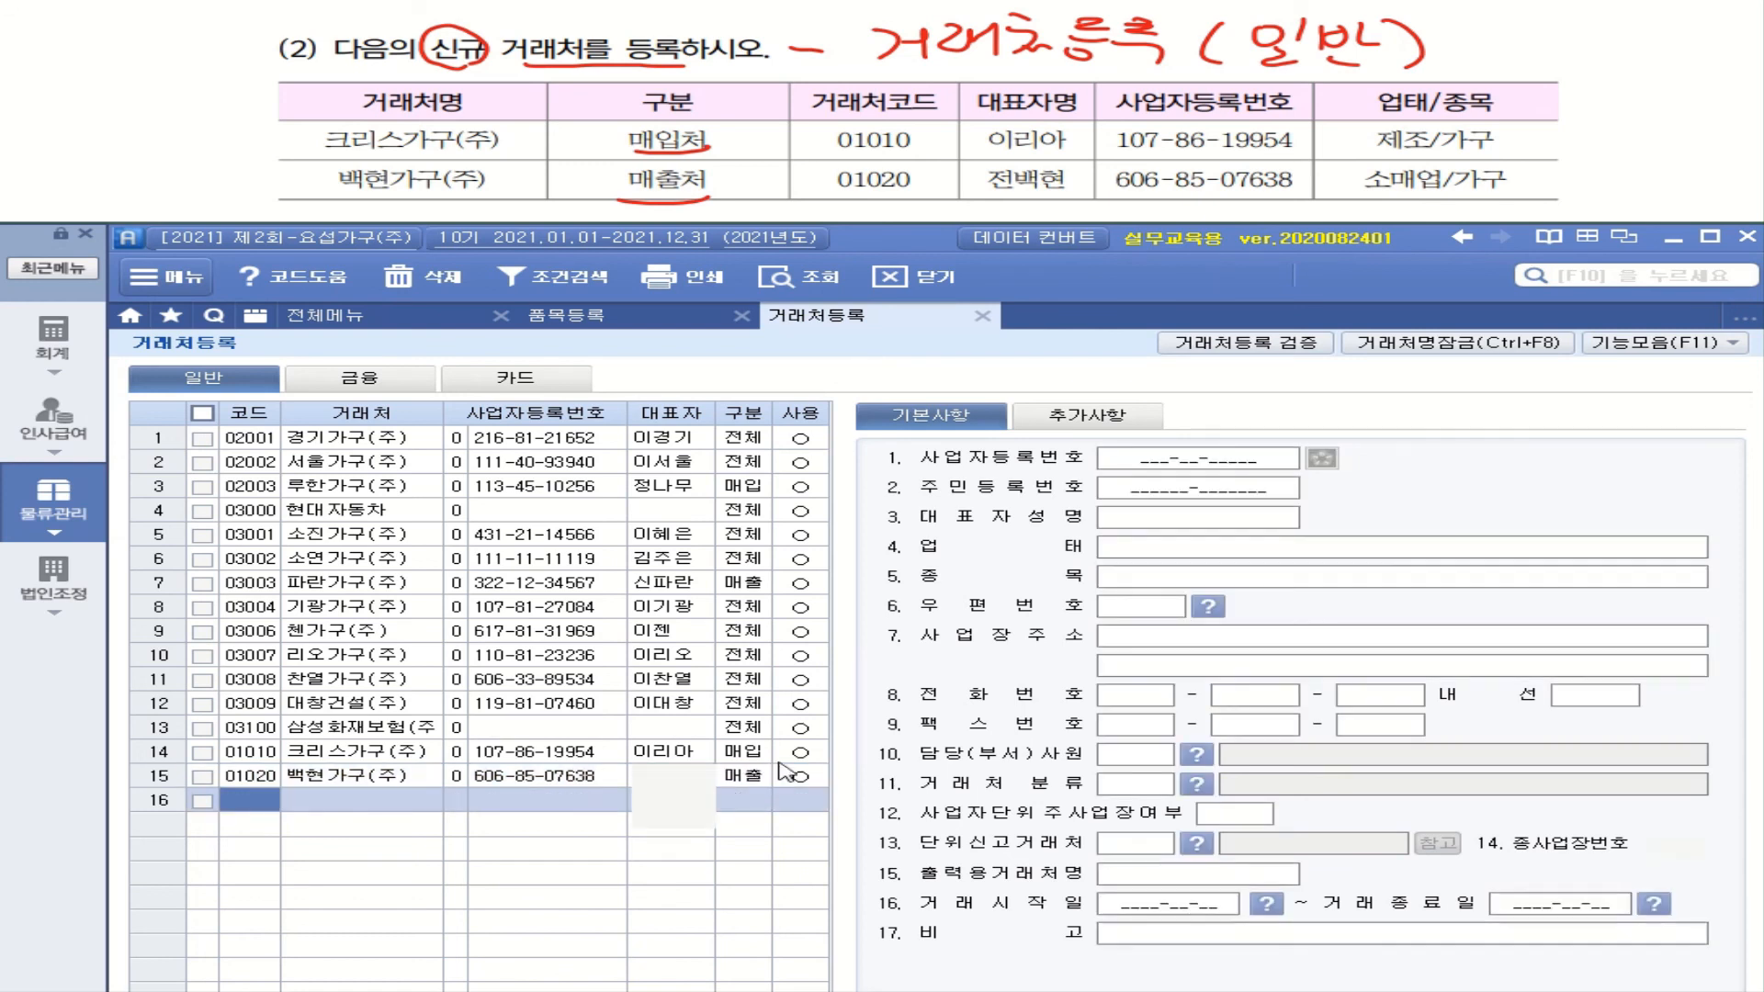
Fill in 소매업 as the business type (업태) and 가구 as the business item (종목) of 백현가구(주), and finish the entry.
left_click(1154, 545)
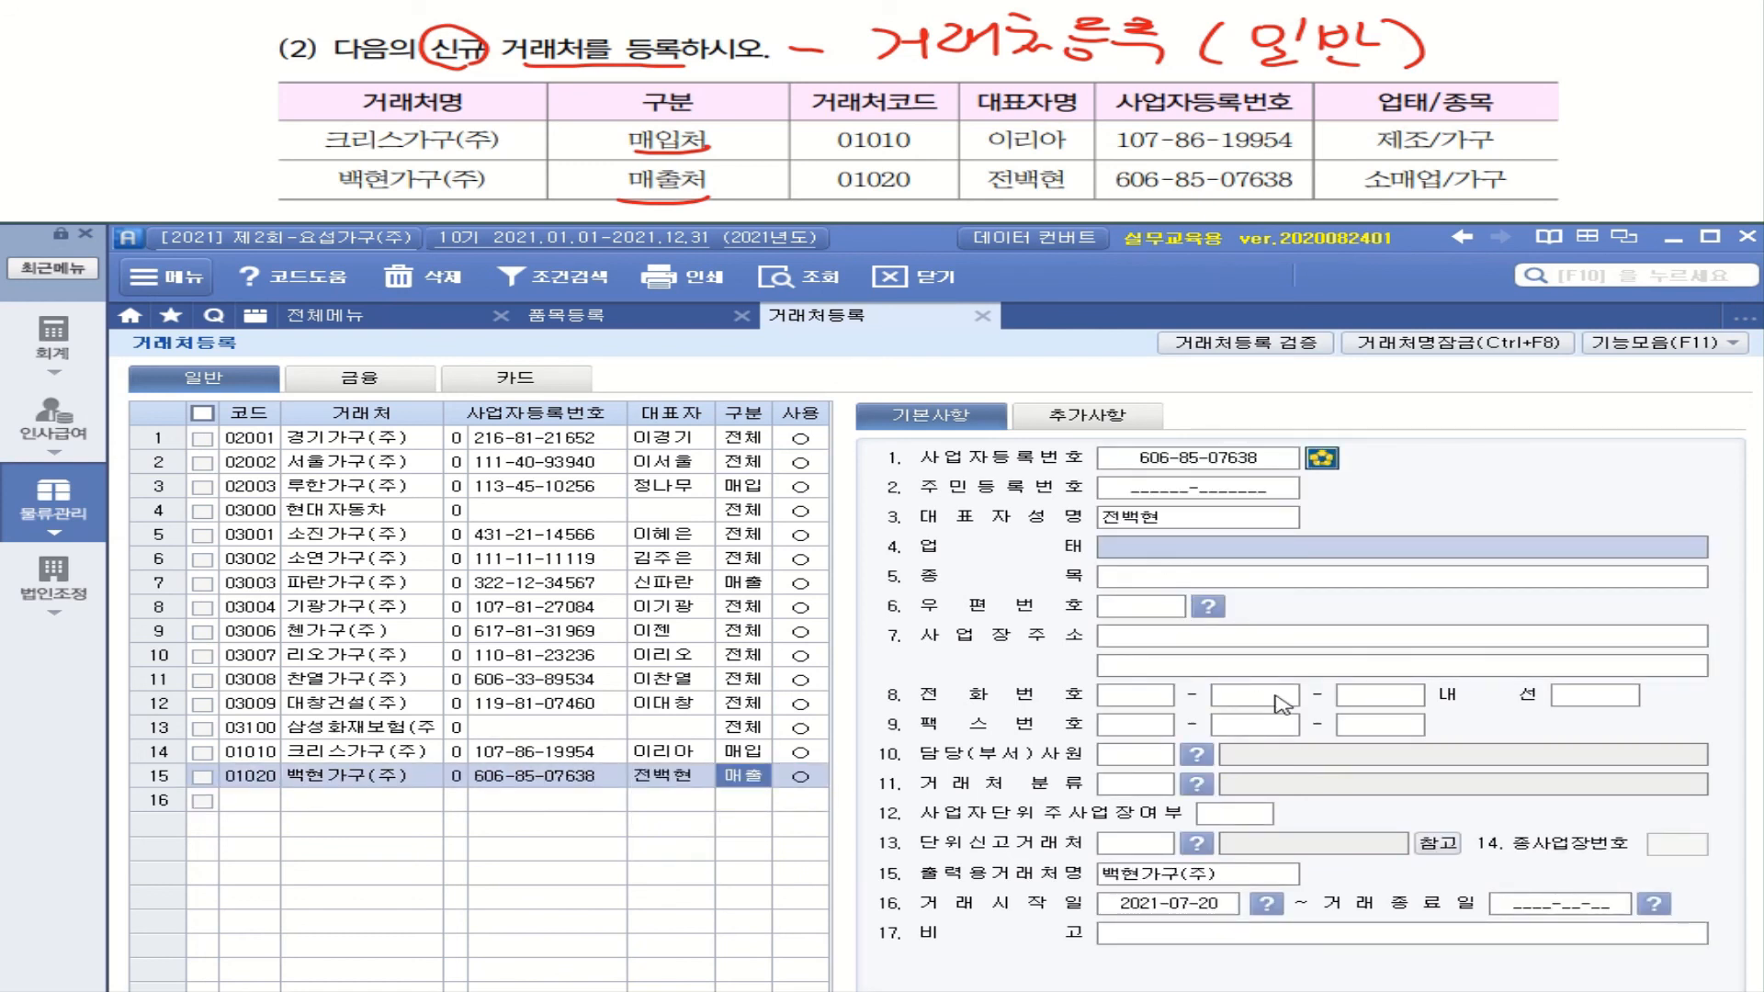
type("소매")
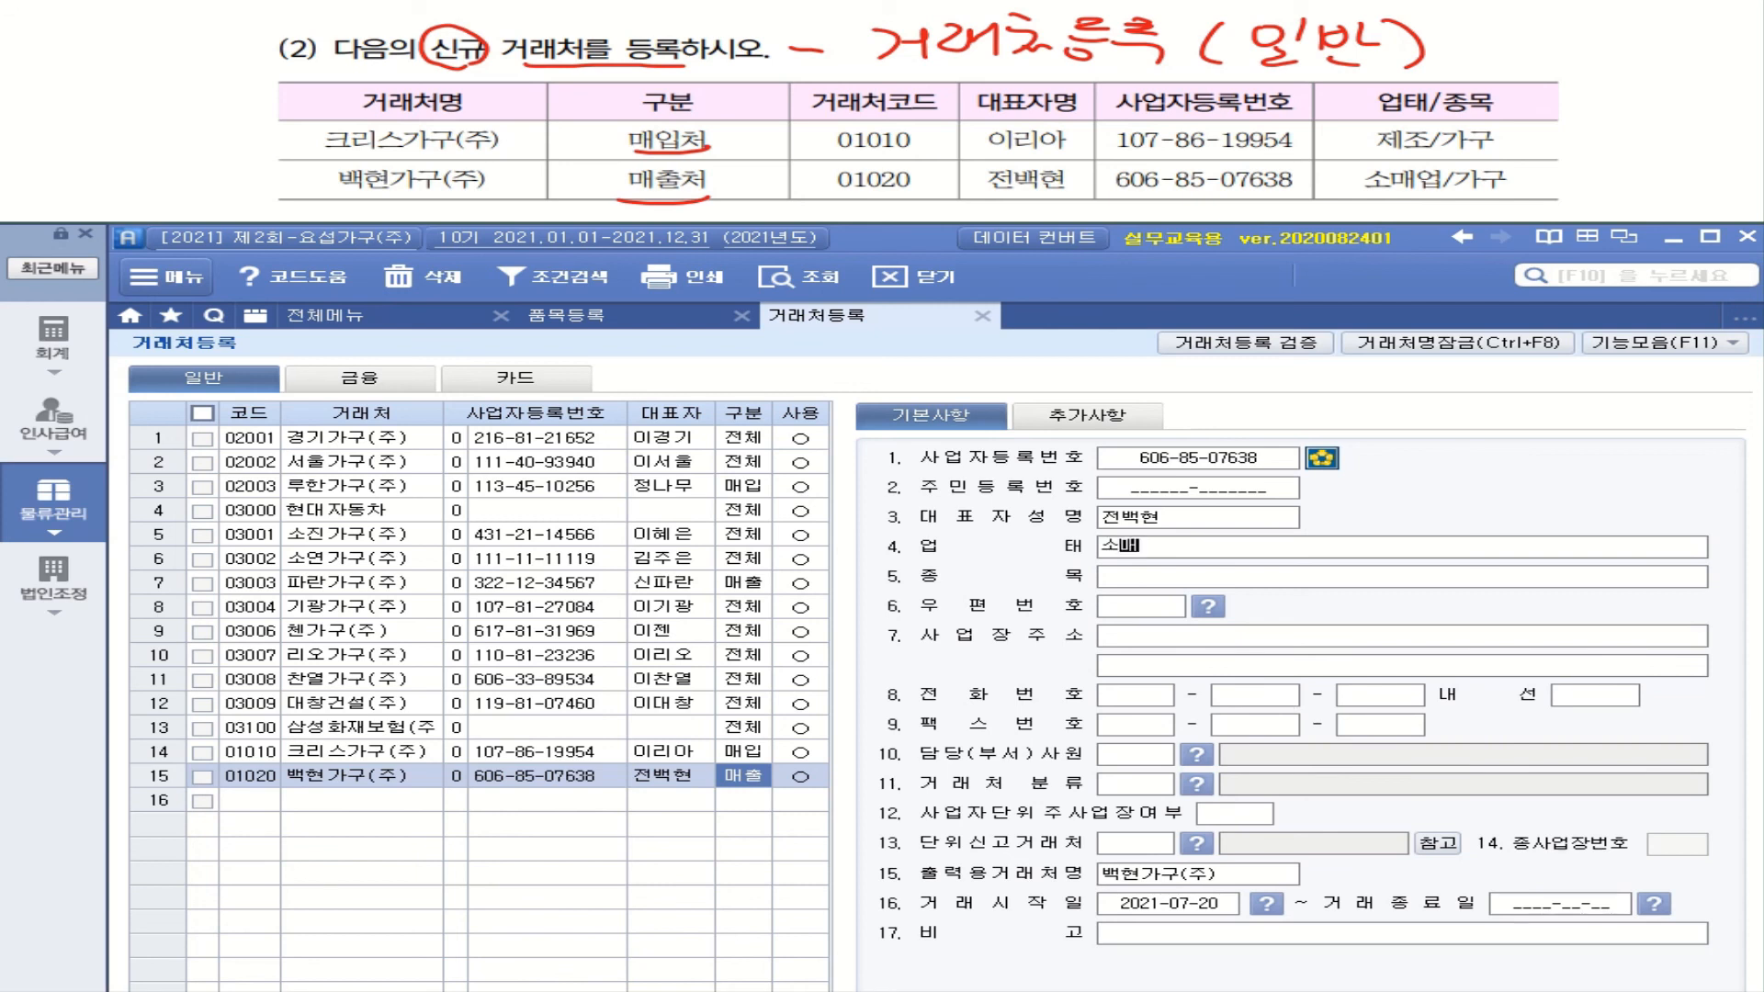
type("업")
key("Return")
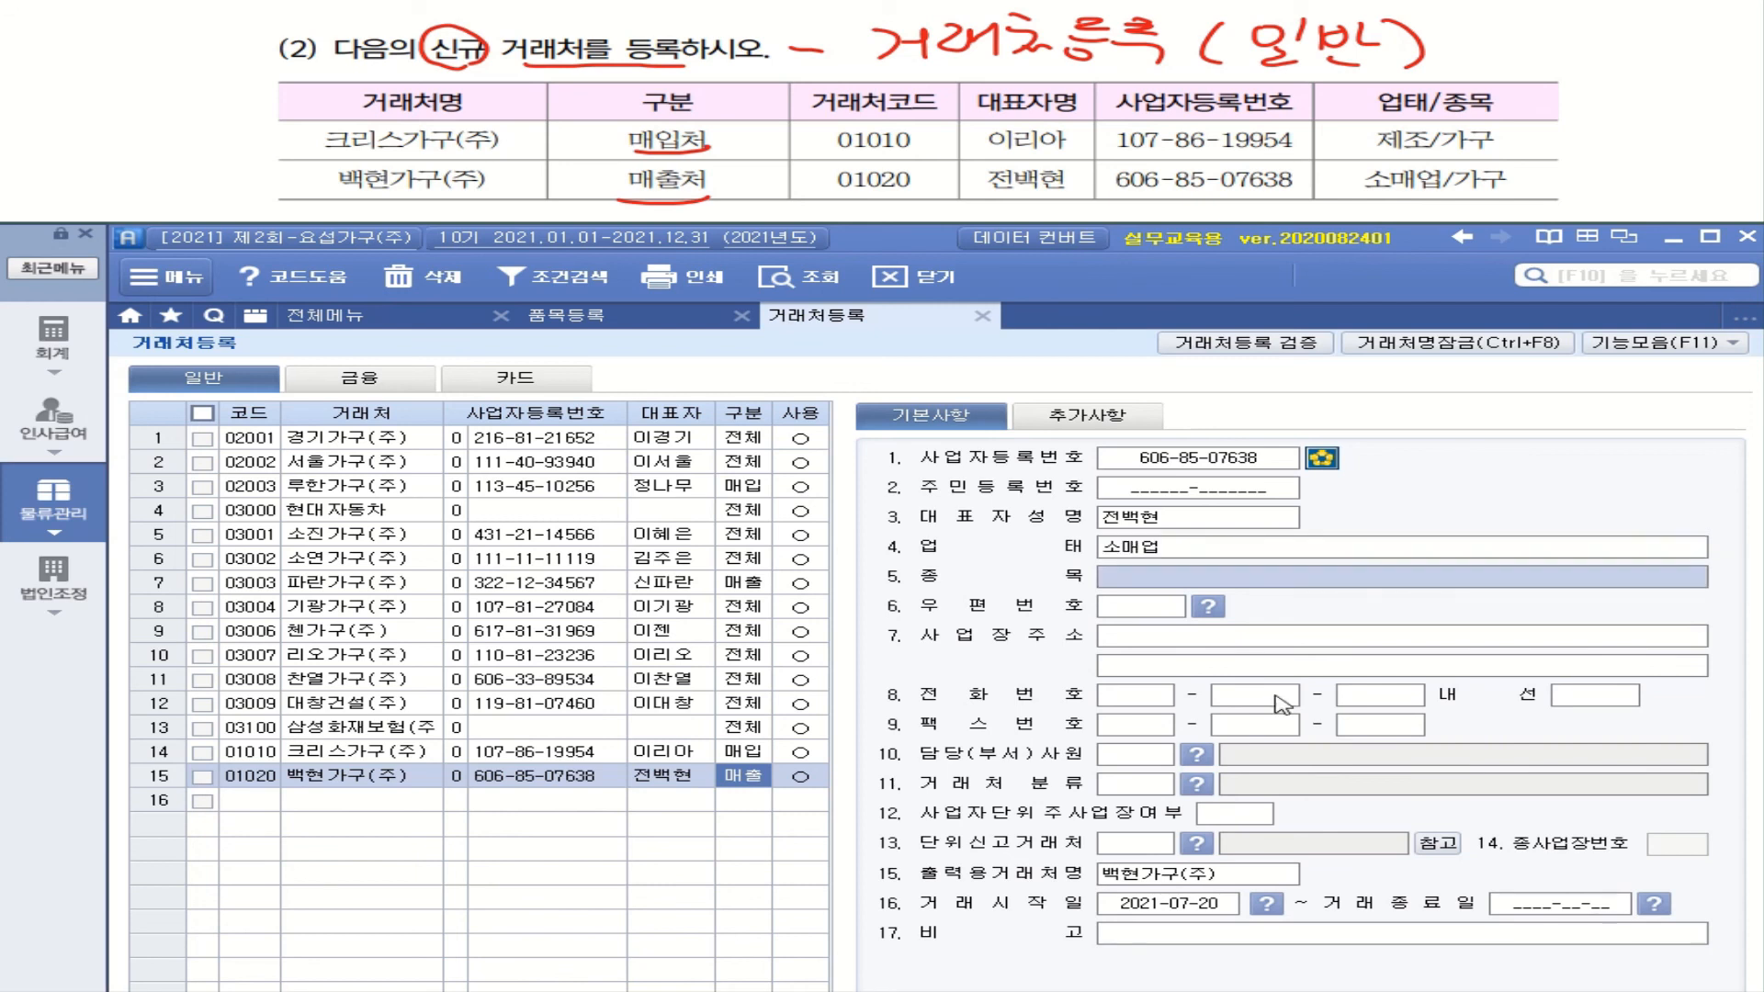
type("가")
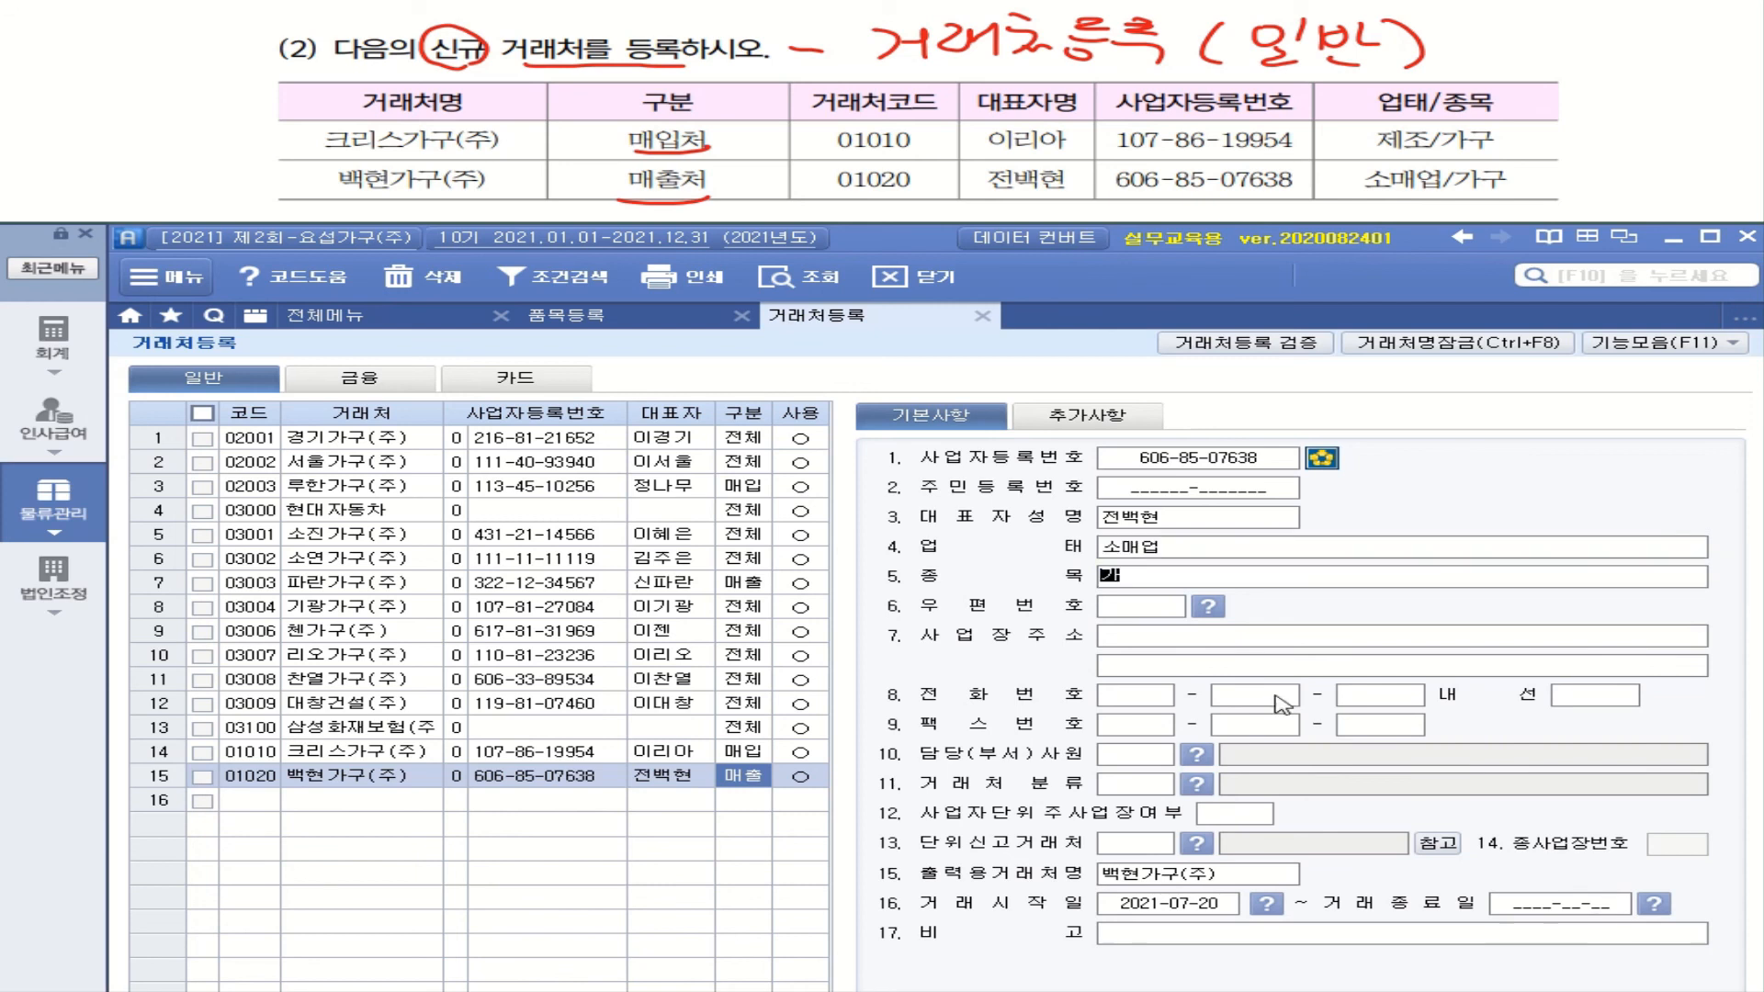
type("구")
key("Return")
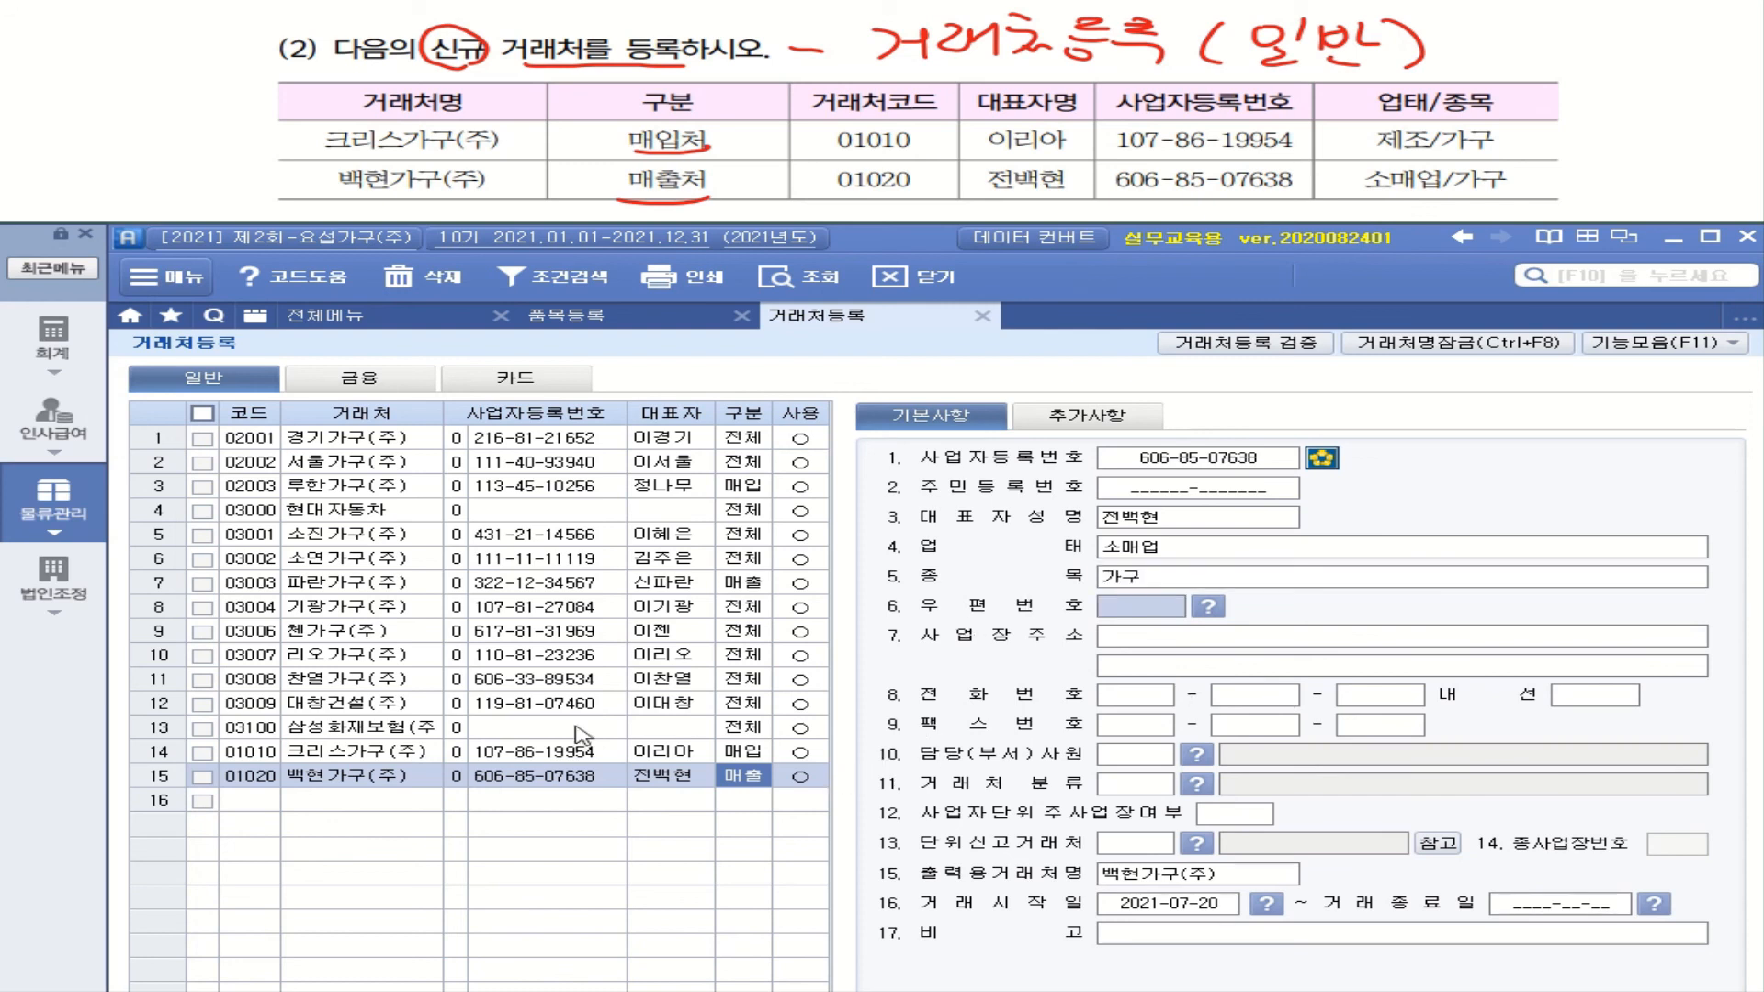
left_click(342, 794)
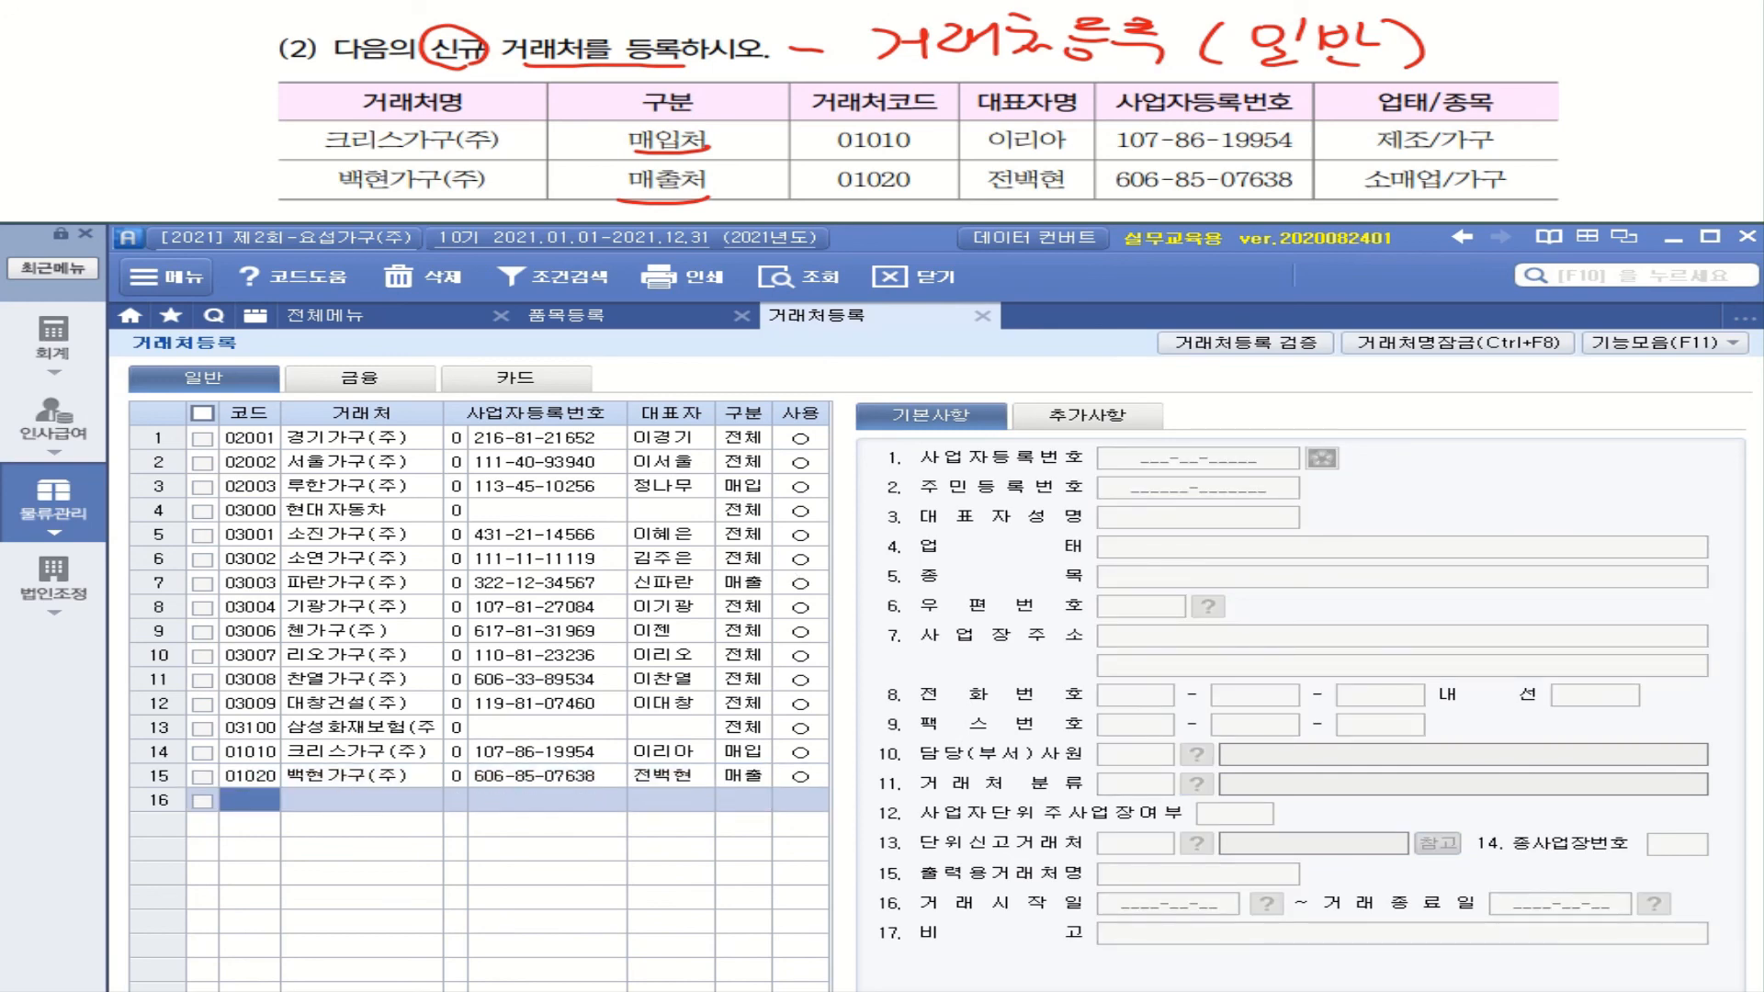